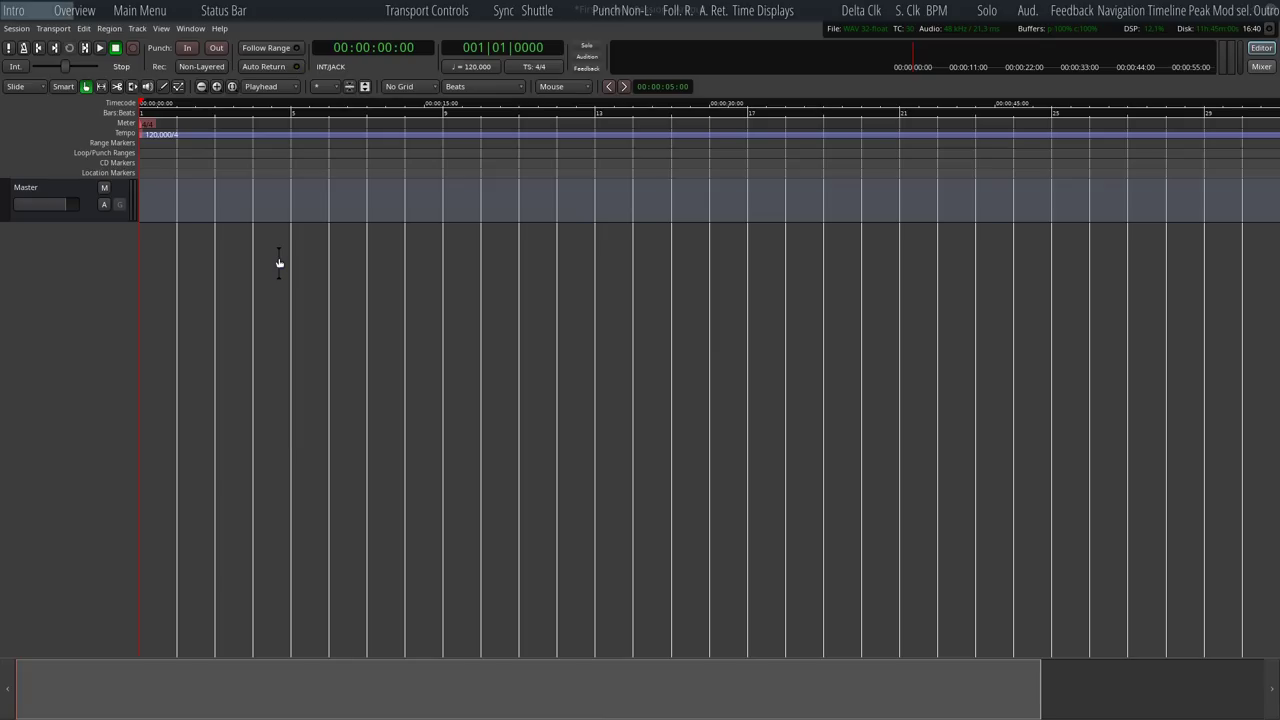
Switch to the Mixer, glance at Edit > Preferences, then return to the Editor timeline.
left_click(1261, 66)
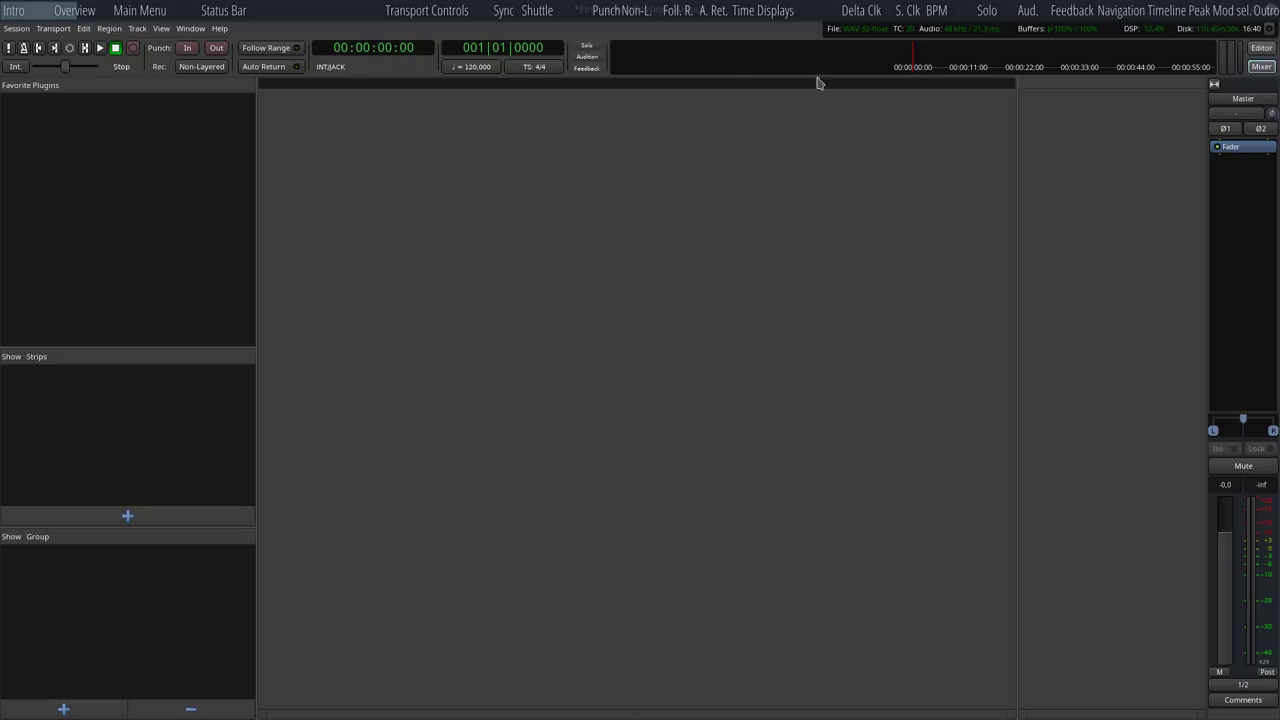
left_click(84, 28)
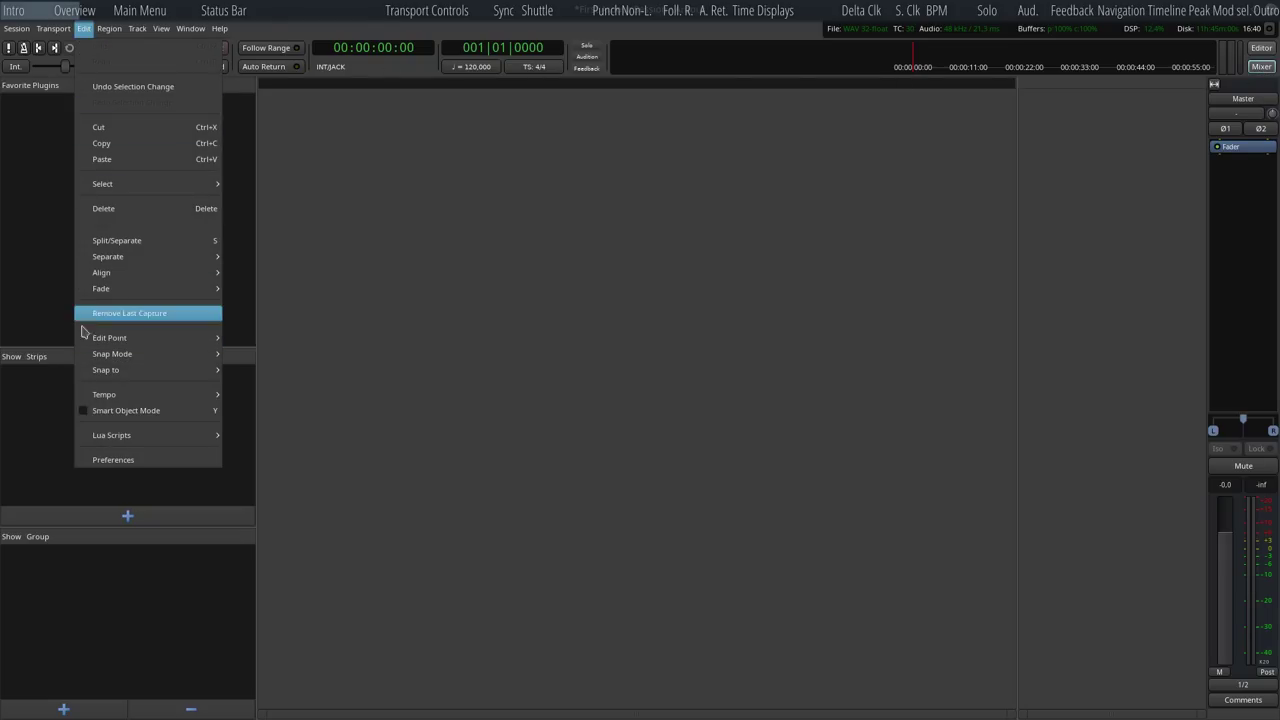
left_click(104, 459)
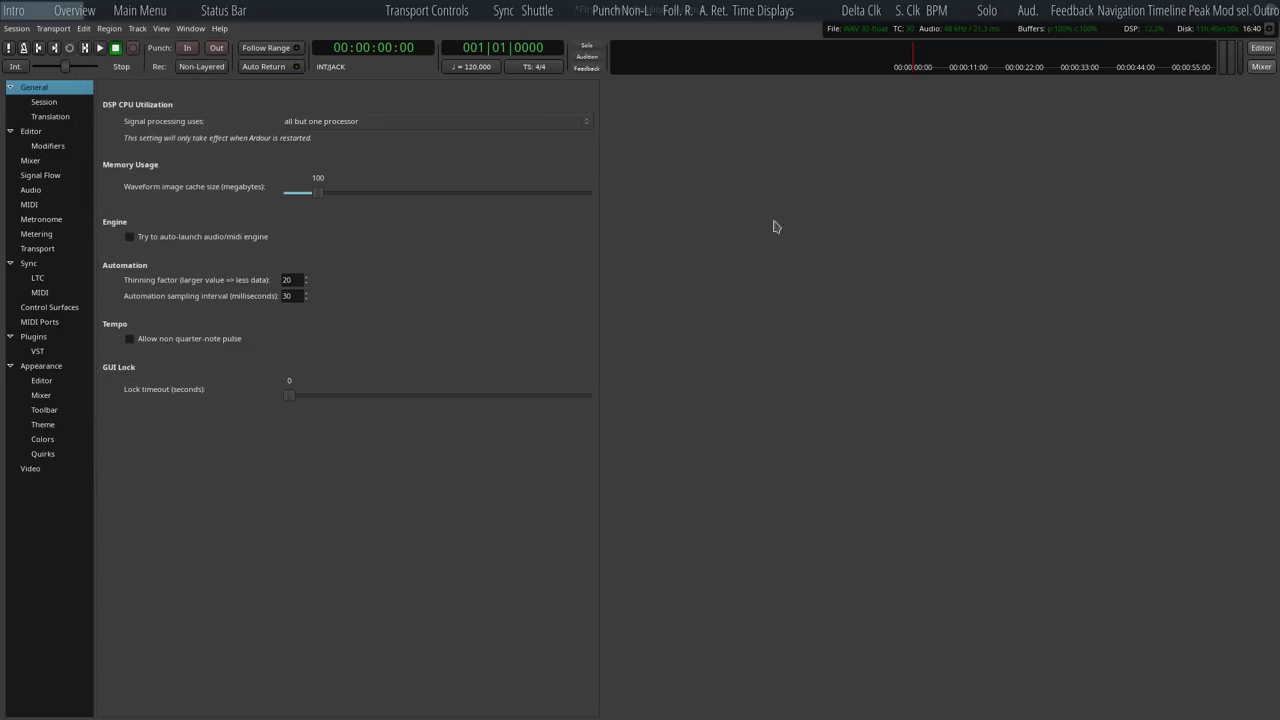
left_click(1261, 47)
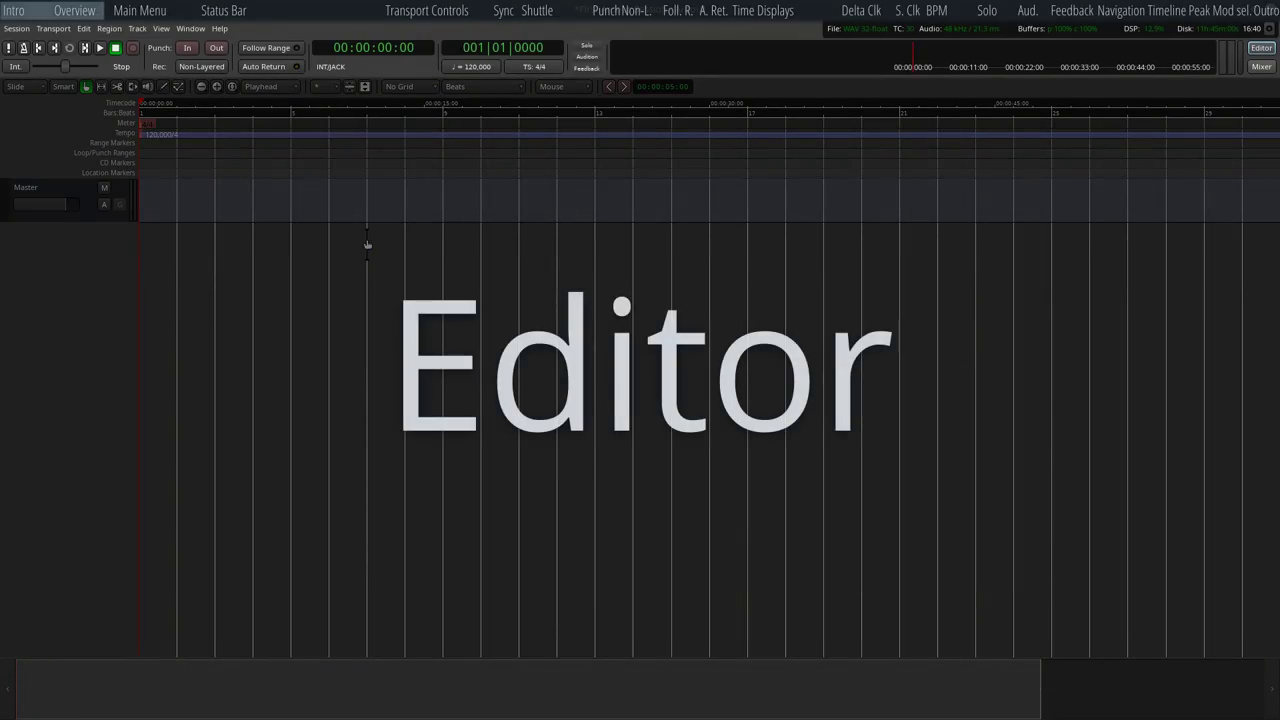
From the Mixer window, bring up Ardour's Preferences window.
left_click(1261, 67)
key("alt+p")
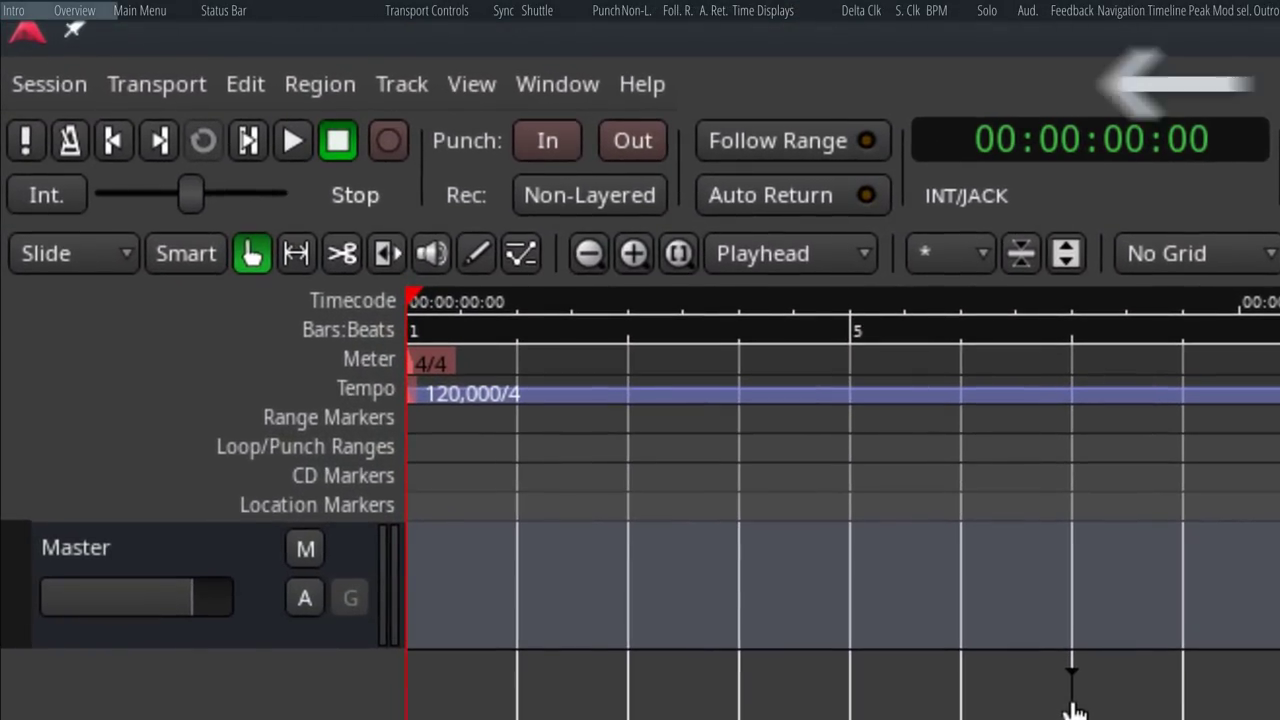
left_click(60, 92)
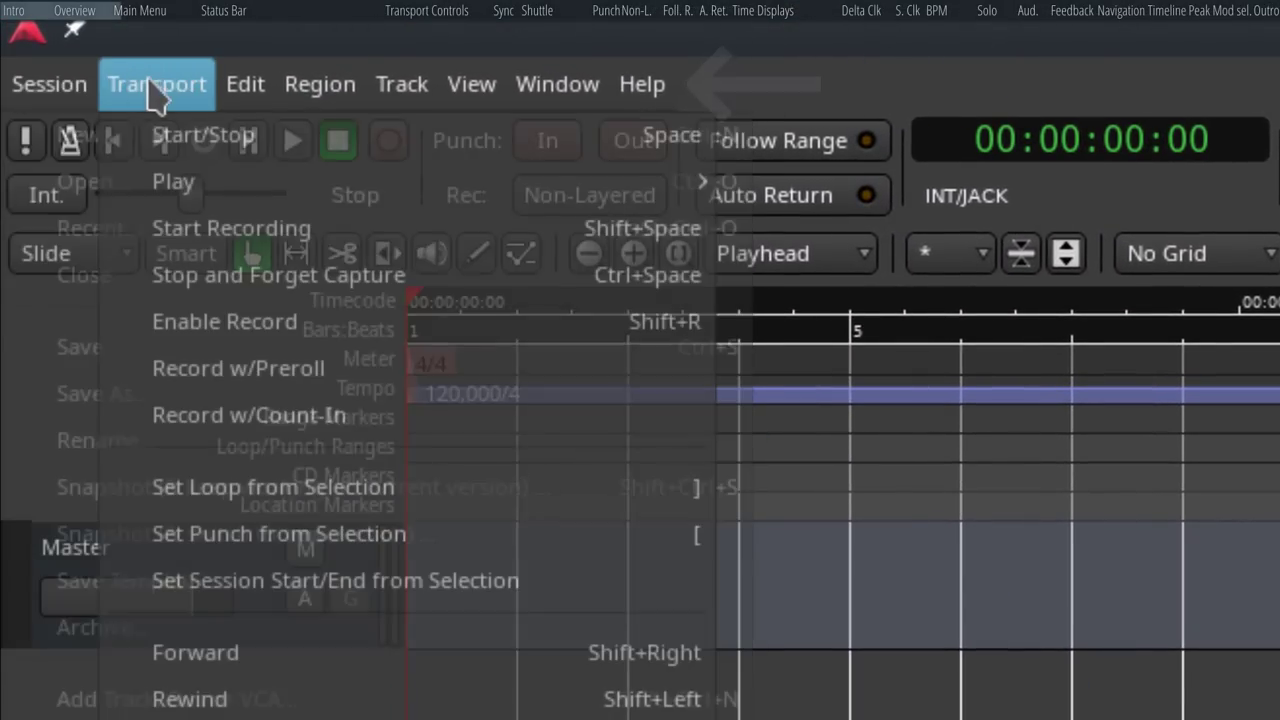
mouse_move(262, 100)
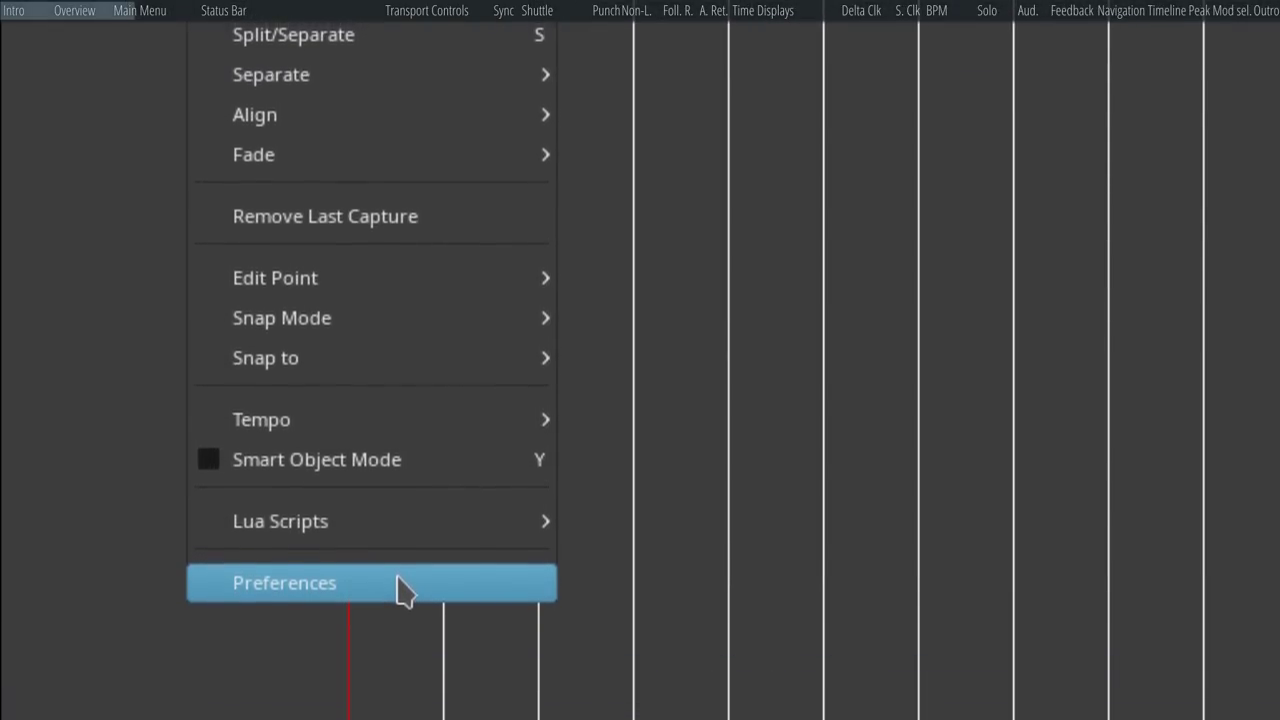
left_click(400, 564)
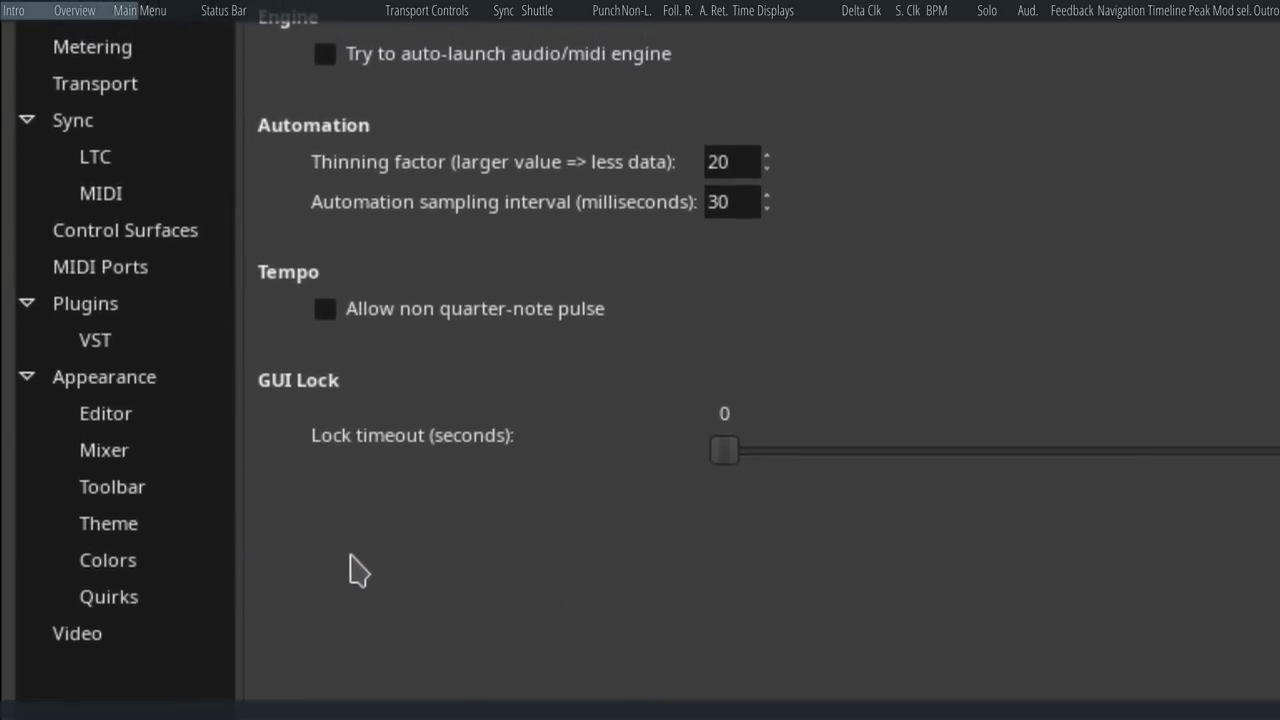
On the Appearance > Toolbar page, toggle Display Selection Clock on and back off.
left_click(158, 388)
left_click(128, 492)
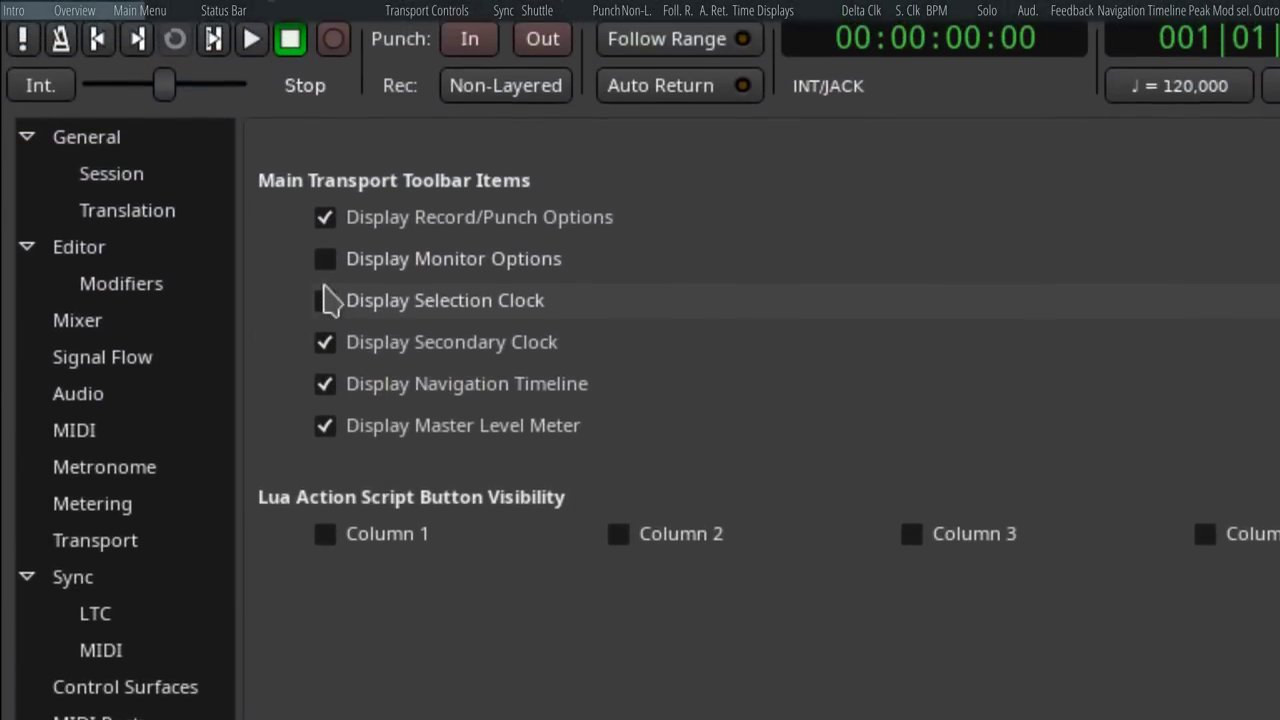
left_click(326, 304)
left_click(326, 304)
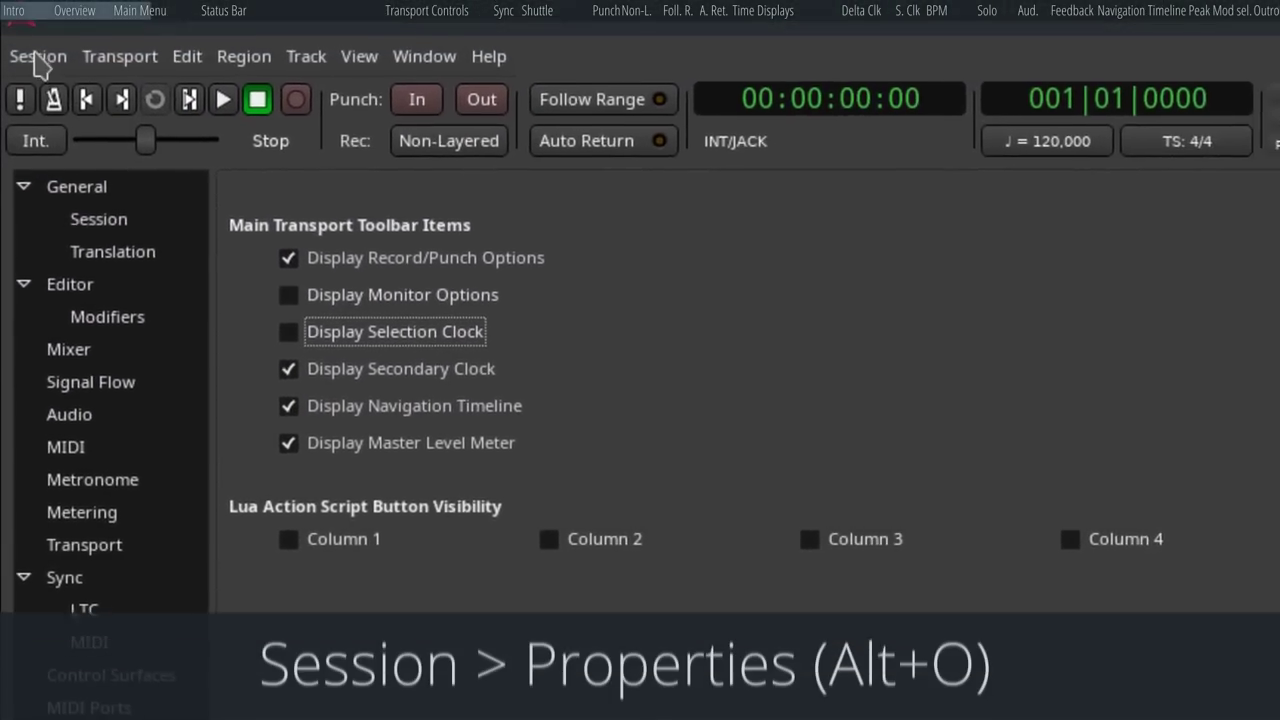
View Session > Properties, then close it.
left_click(40, 55)
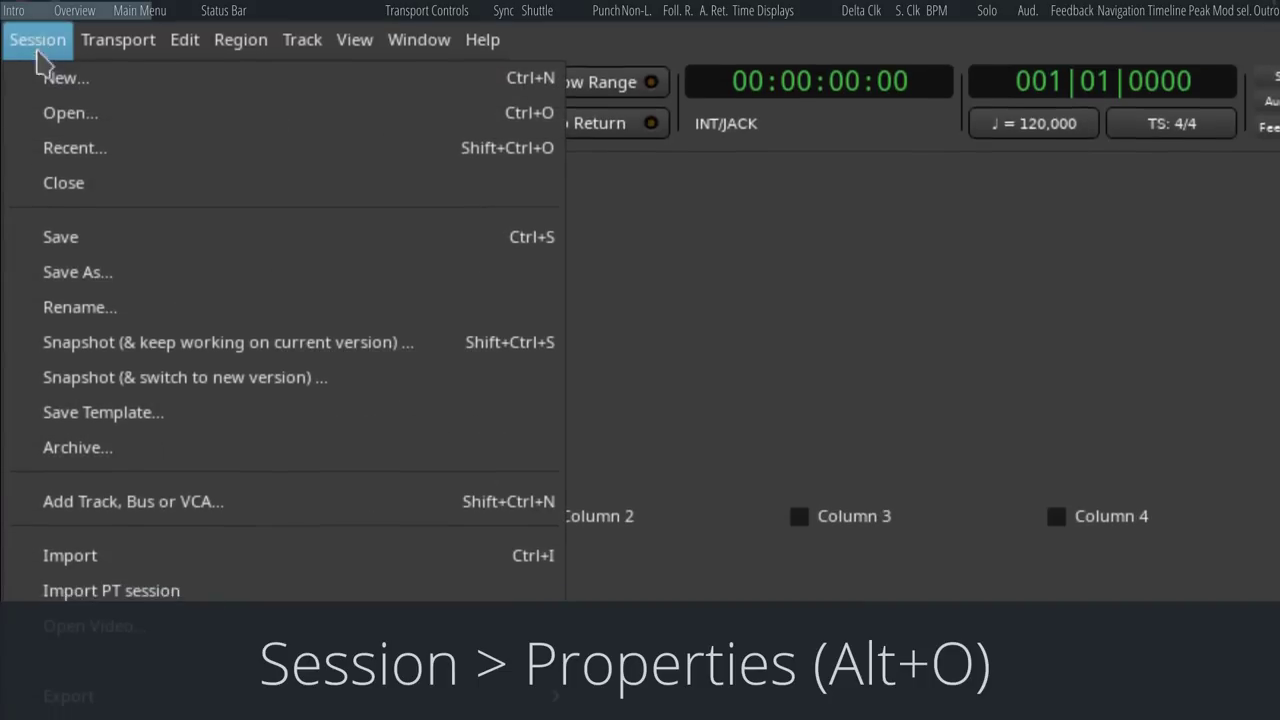
left_click(194, 660)
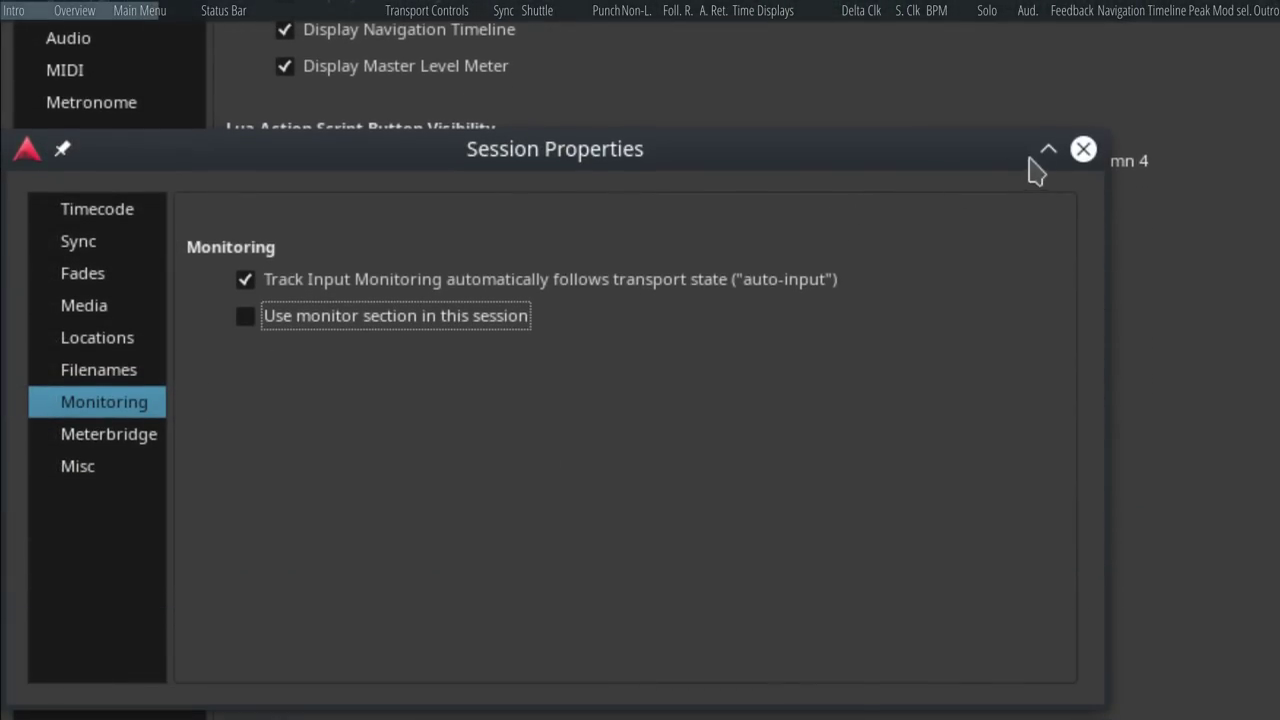
left_click(1078, 150)
Browse the Global and Mixer bindings in the Keyboard Shortcuts window.
left_click(420, 57)
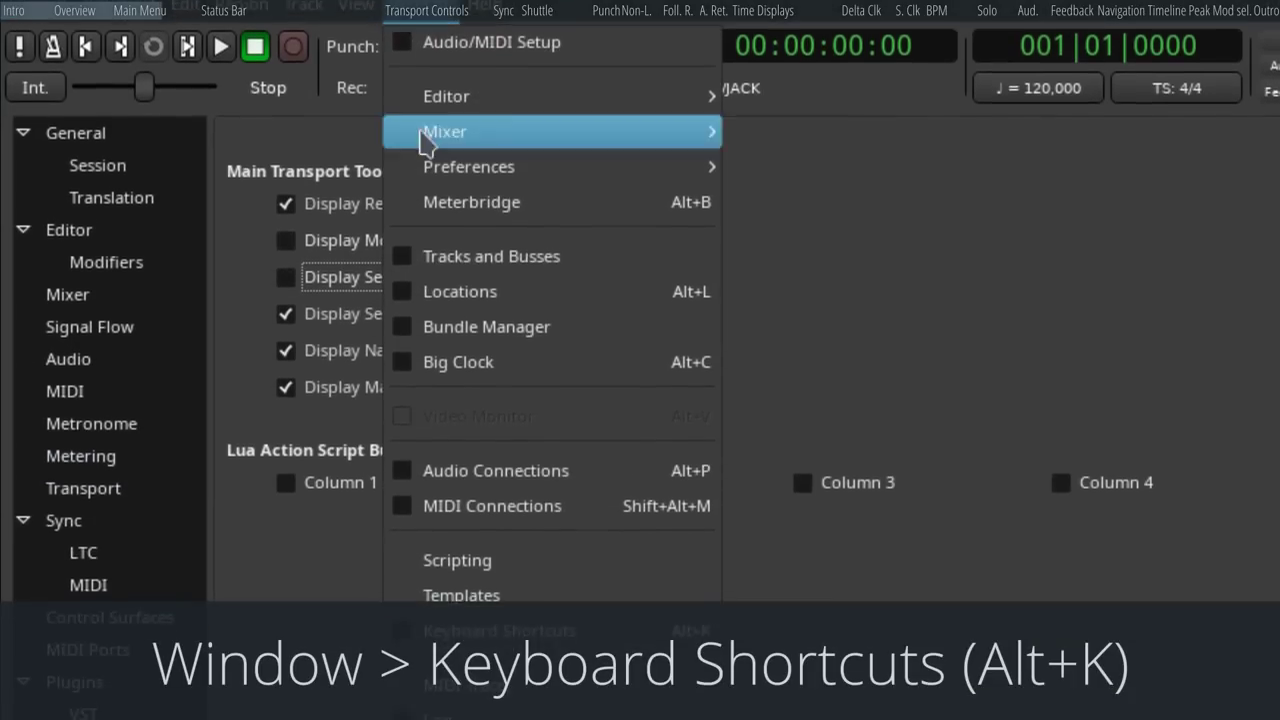
left_click(547, 527)
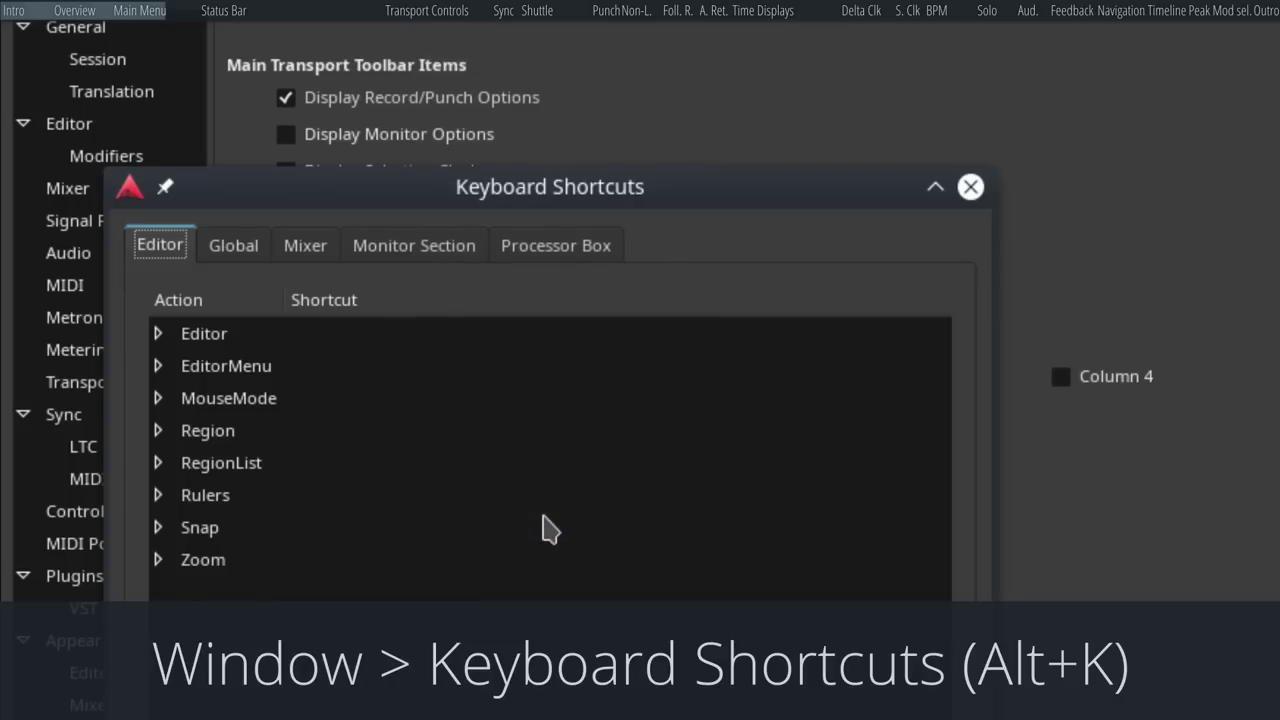
left_click(231, 245)
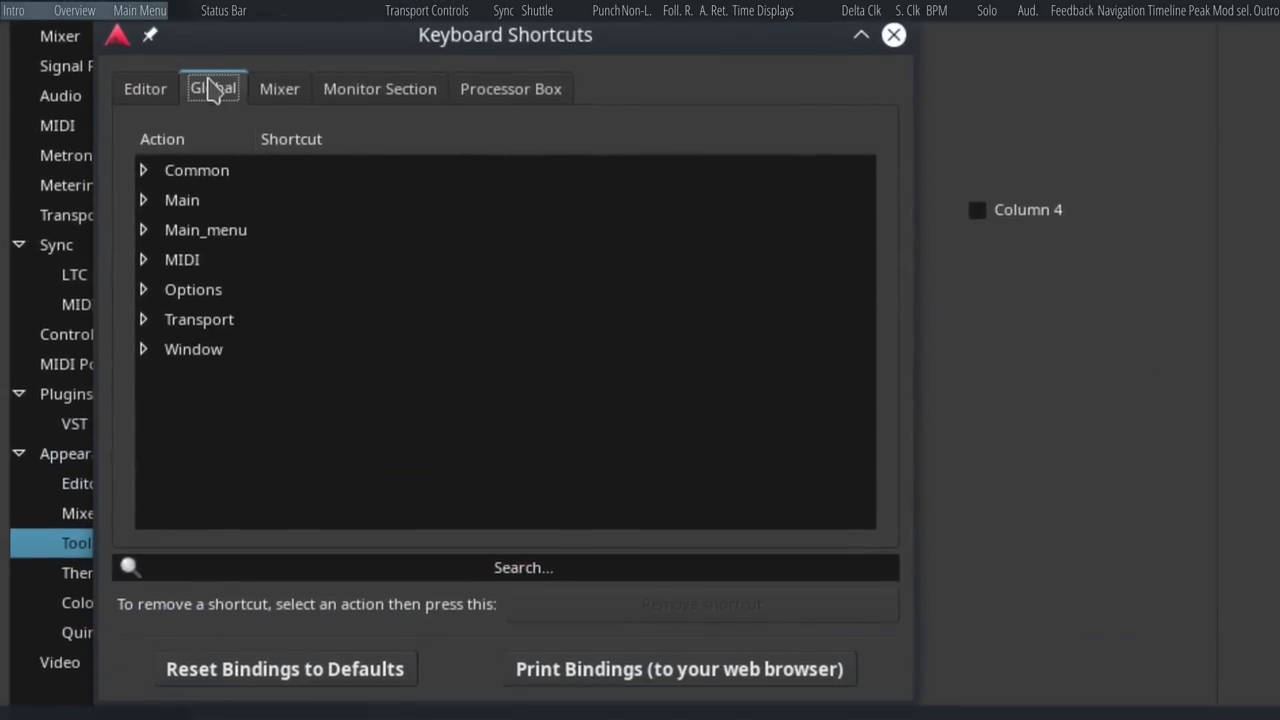
left_click(279, 92)
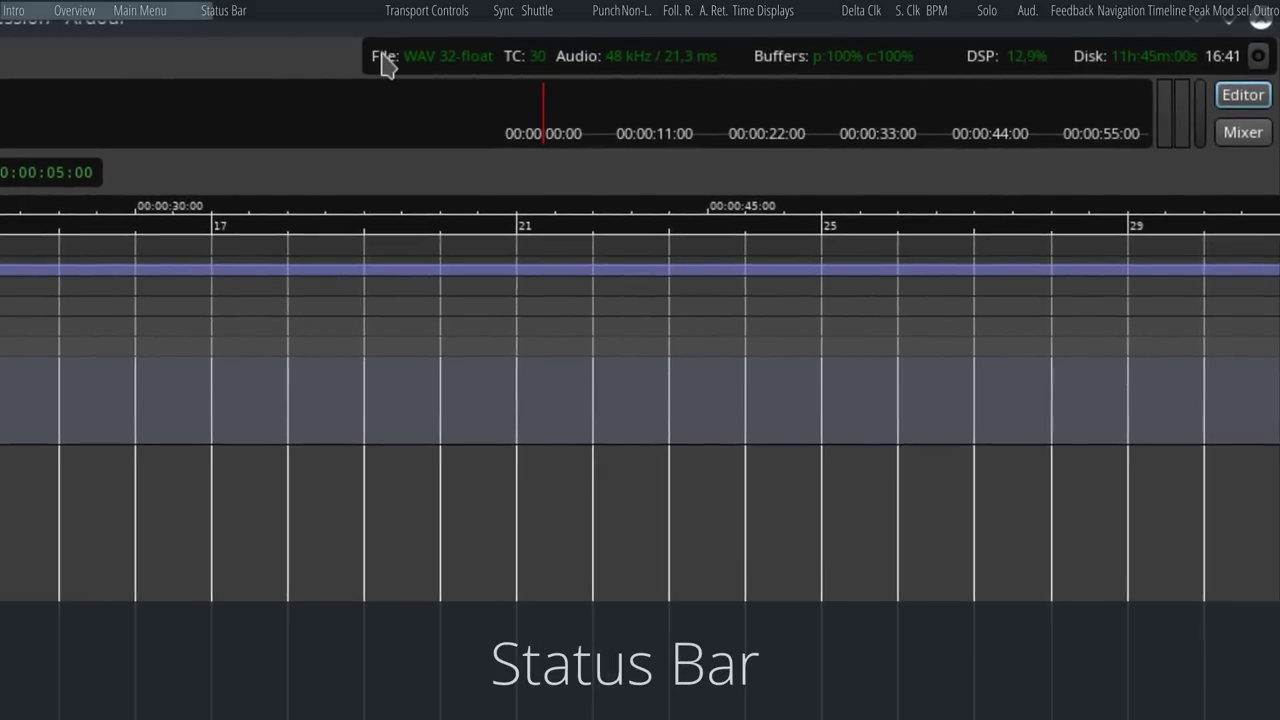
right_click(426, 54)
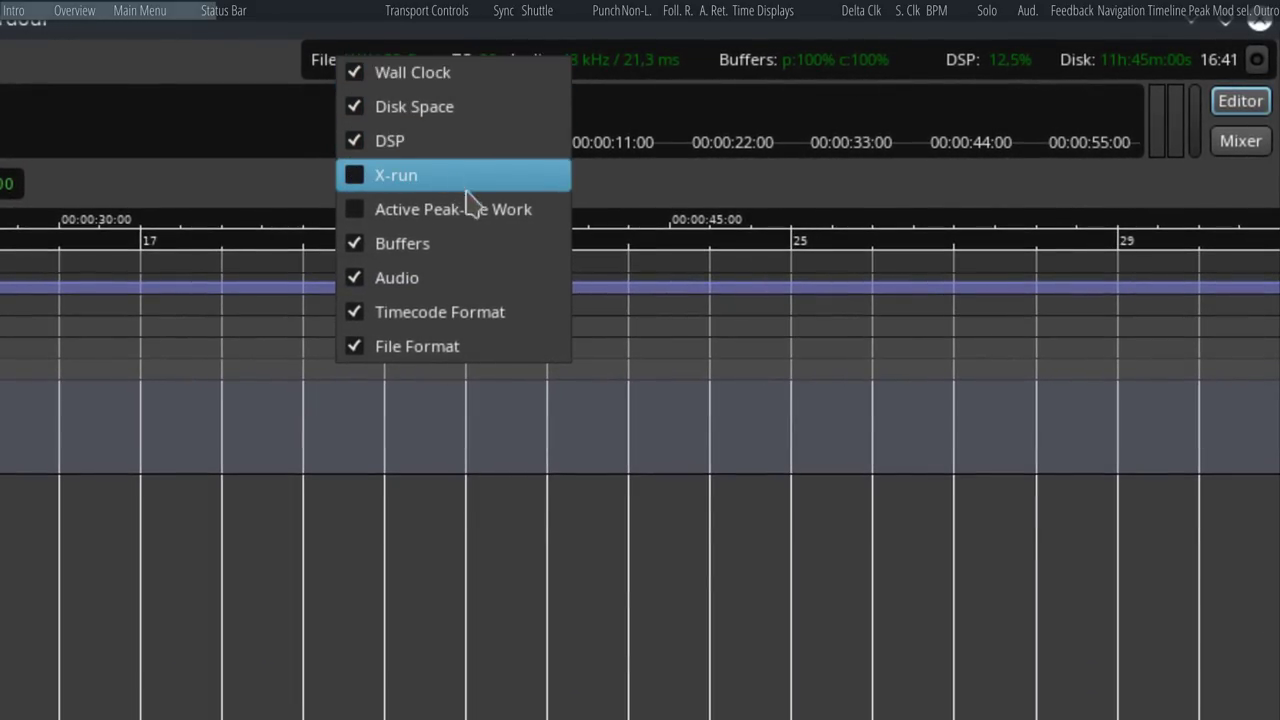
left_click(522, 412)
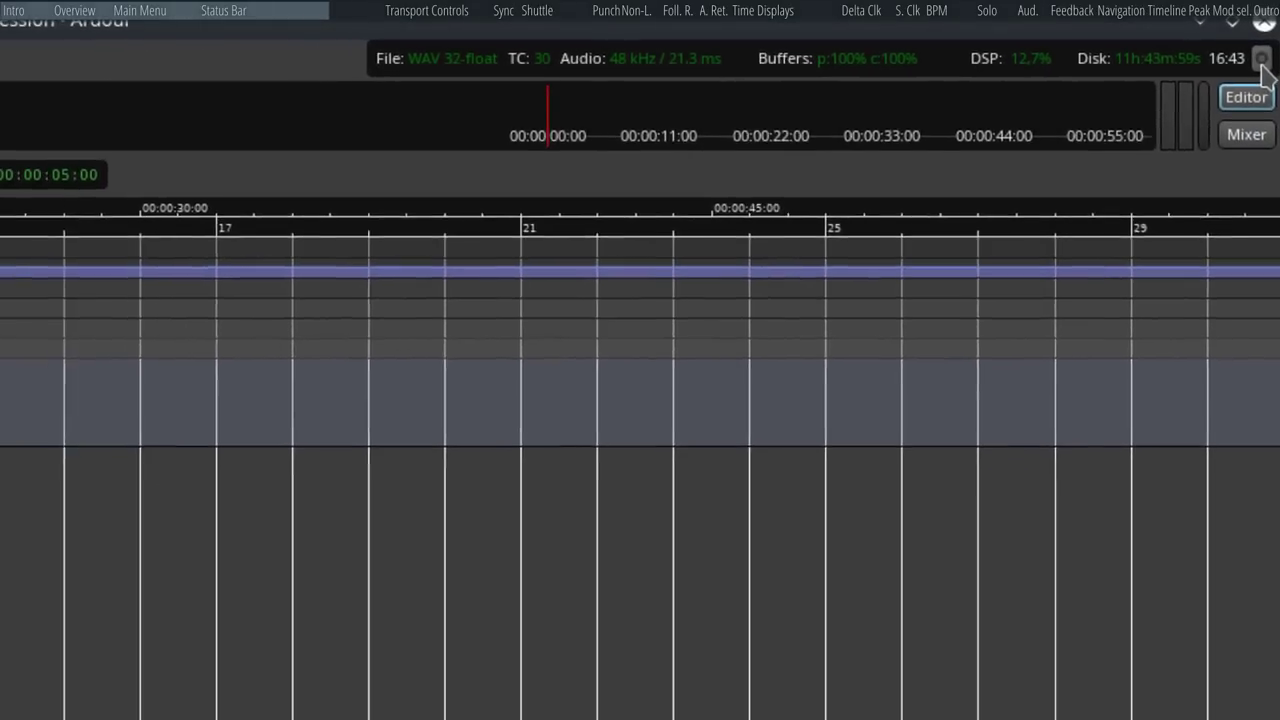
Check the message log, then enable the X-run counter in the status bar.
left_click(1249, 80)
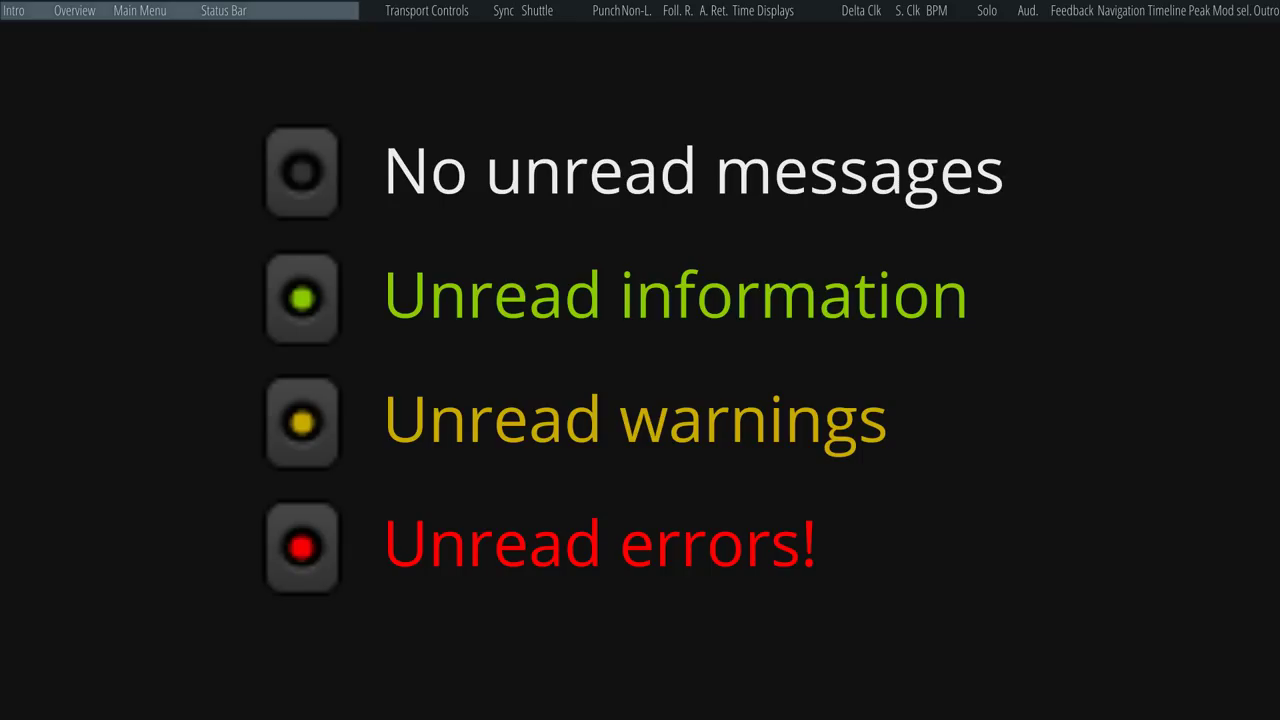
right_click(557, 82)
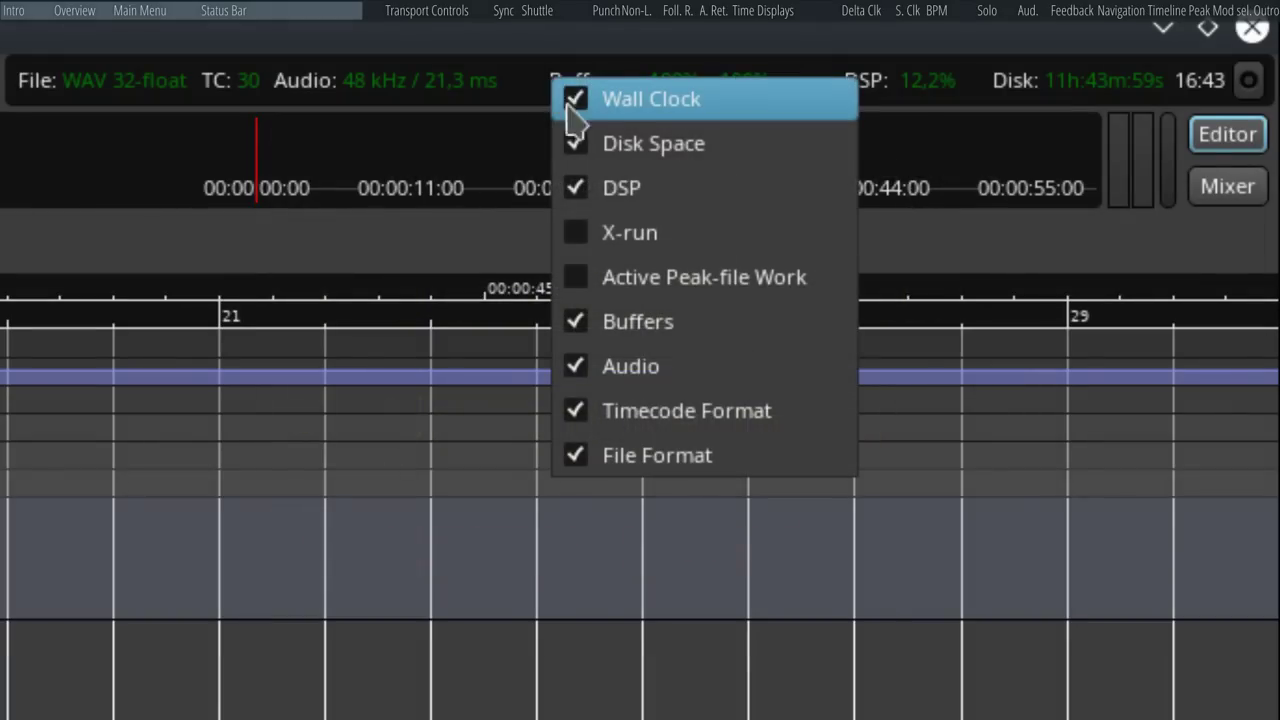
left_click(588, 238)
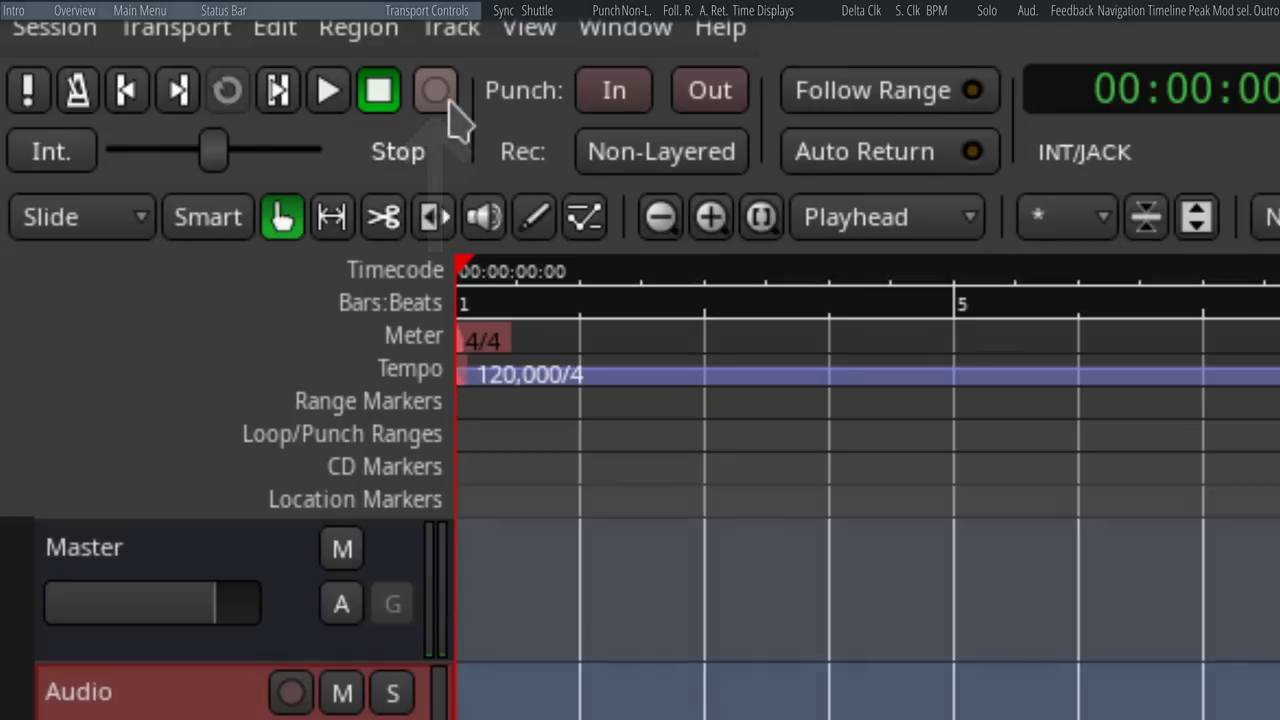
Arm the Audio track, record a short take, and stop to keep region Audio-1.1.
left_click(290, 693)
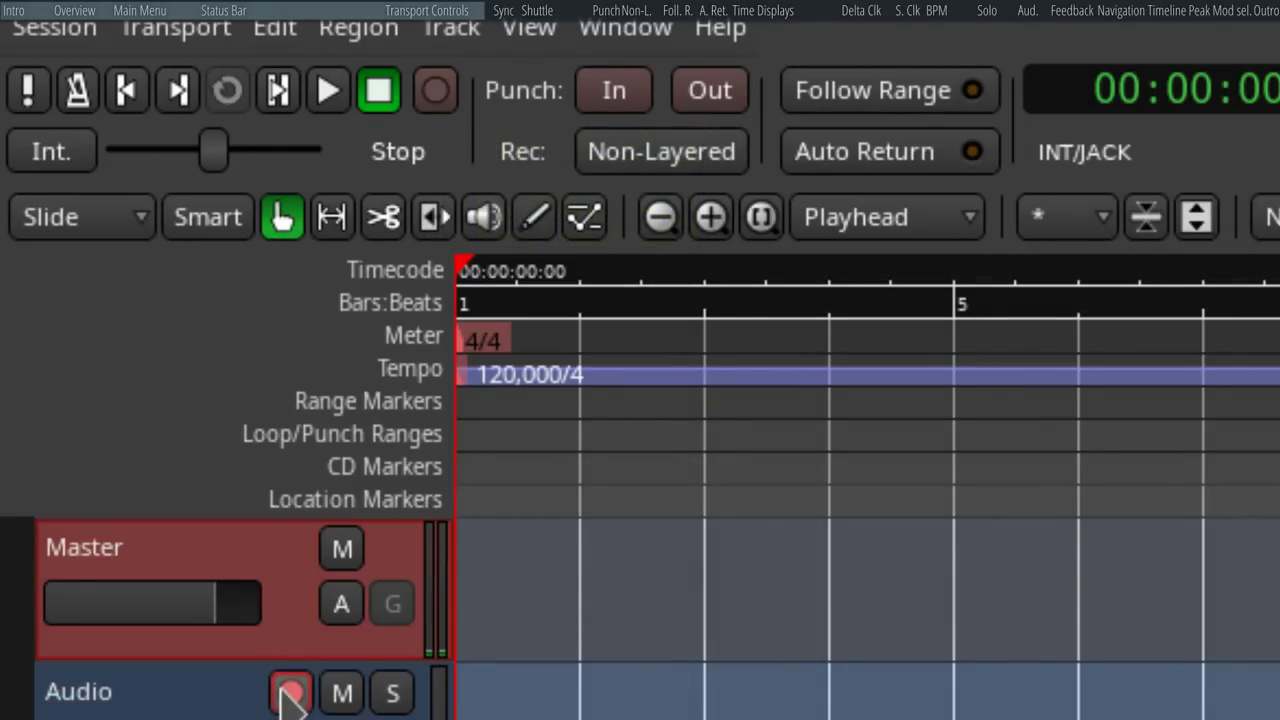
left_click(330, 94)
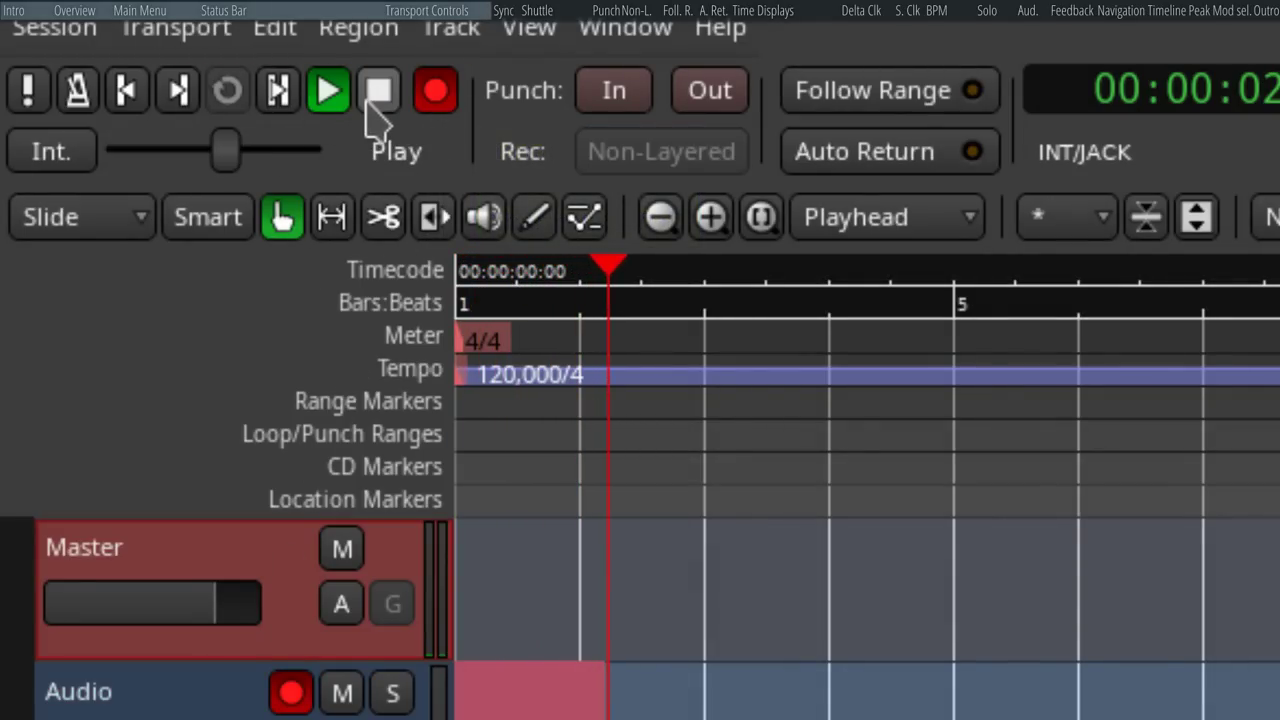
left_click(372, 97)
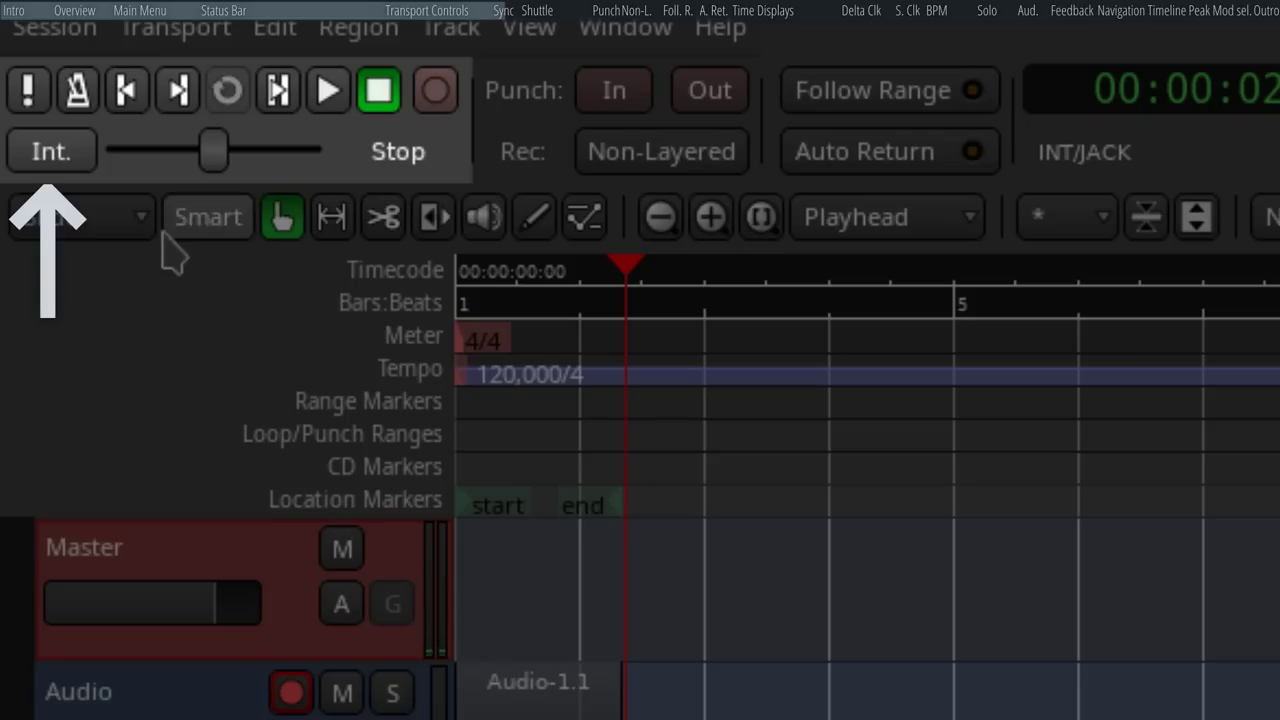
Switch transport sync to JACK, shuttle at about 486%, and make the shuttle spring back.
left_click(67, 150)
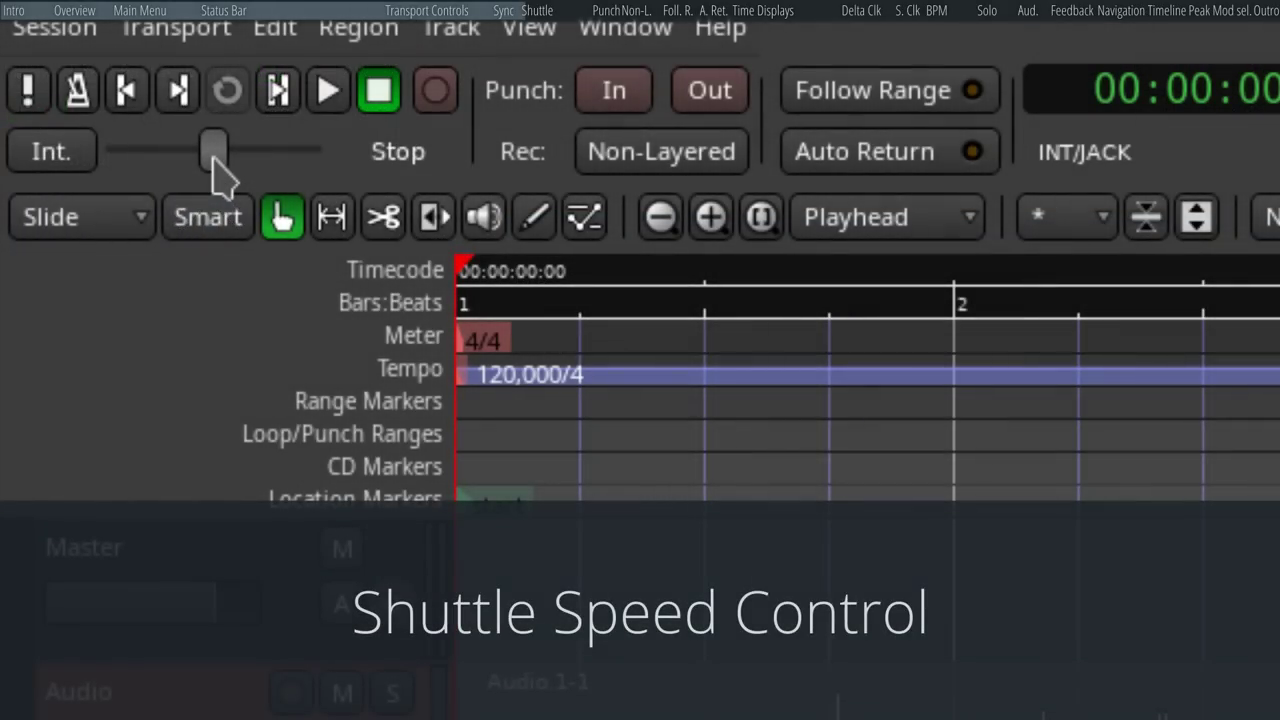
mouse_move(214, 158)
left_mouse_down()
mouse_move(280, 167)
mouse_move(263, 186)
mouse_move(143, 183)
mouse_move(226, 174)
left_mouse_up()
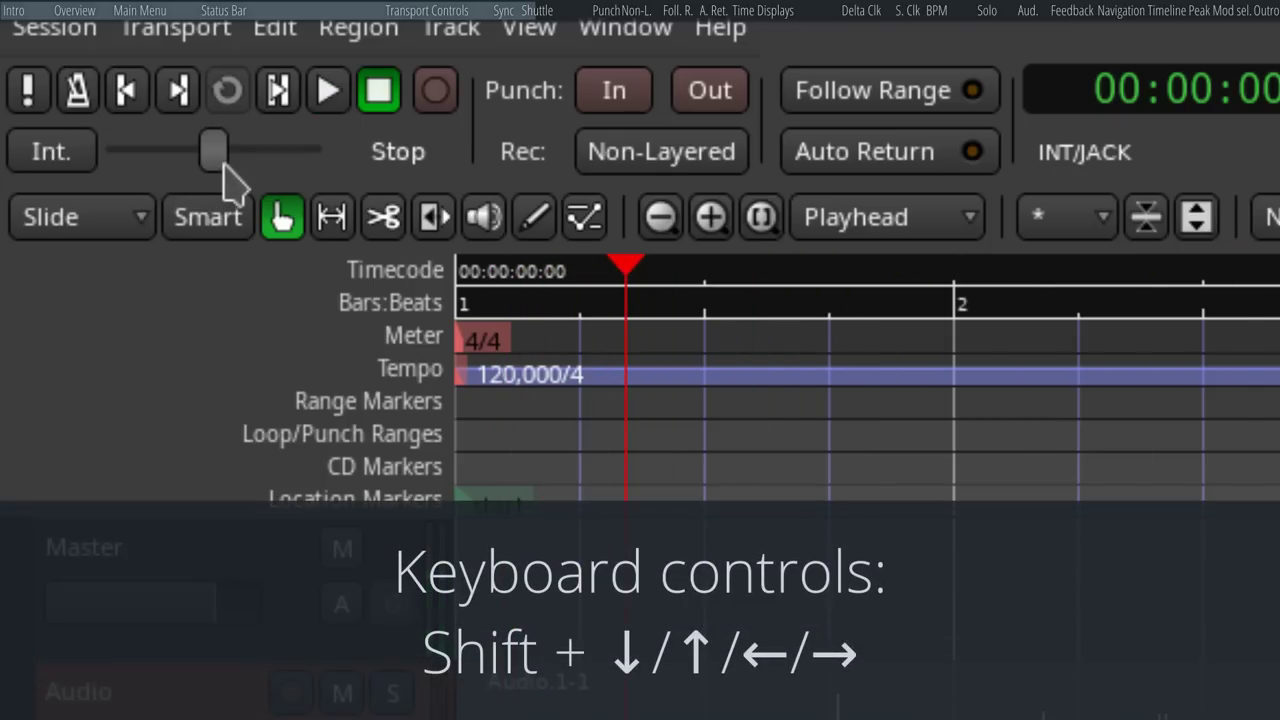
right_click(223, 177)
mouse_move(226, 184)
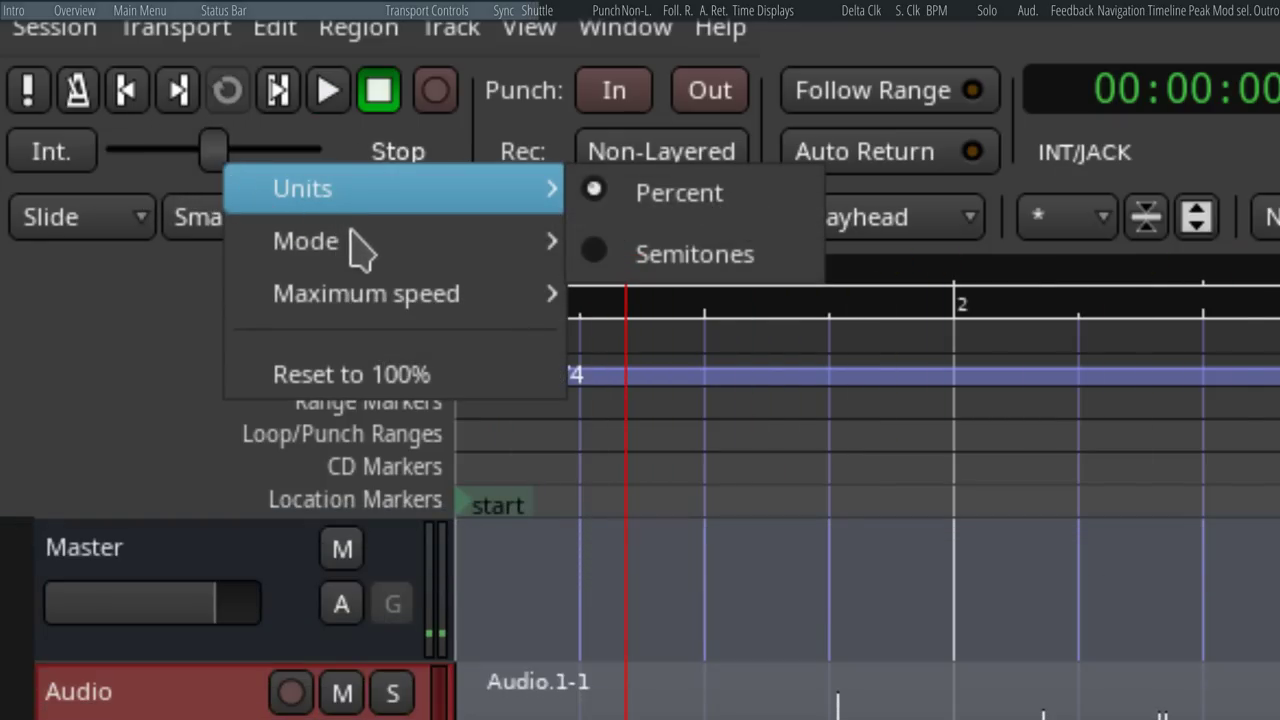
mouse_move(370, 323)
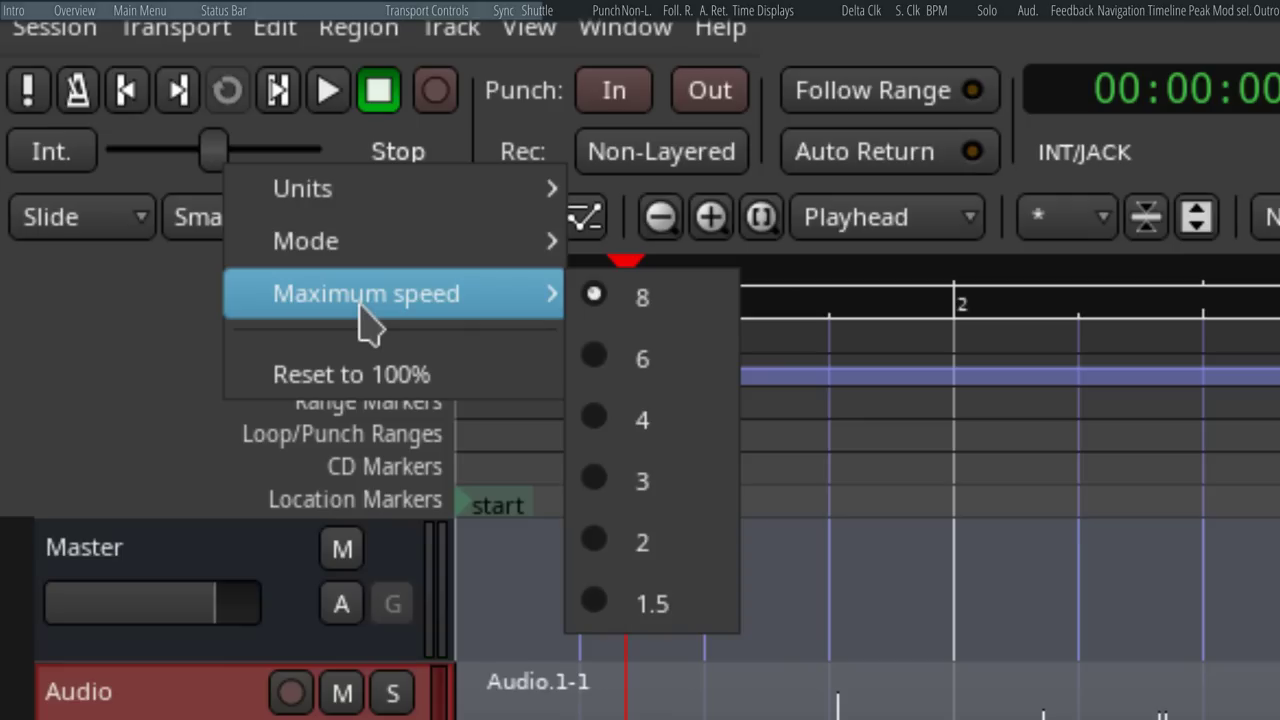
mouse_move(443, 262)
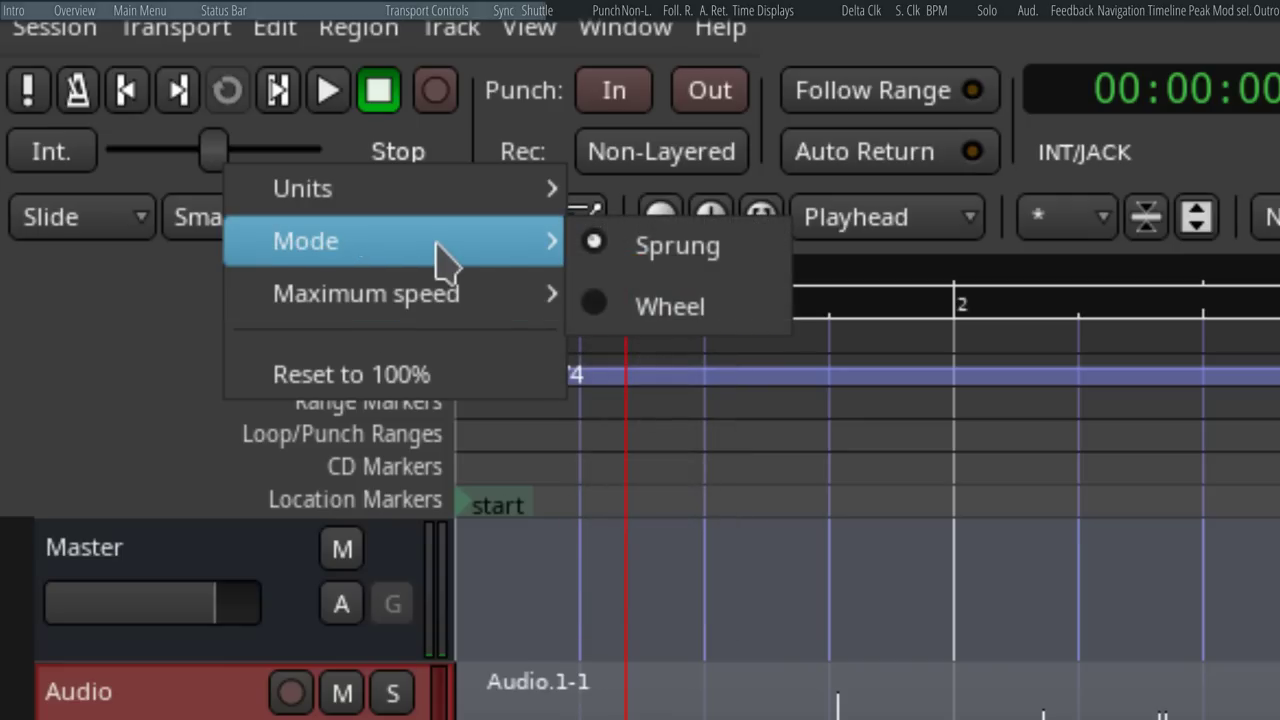
left_click(666, 249)
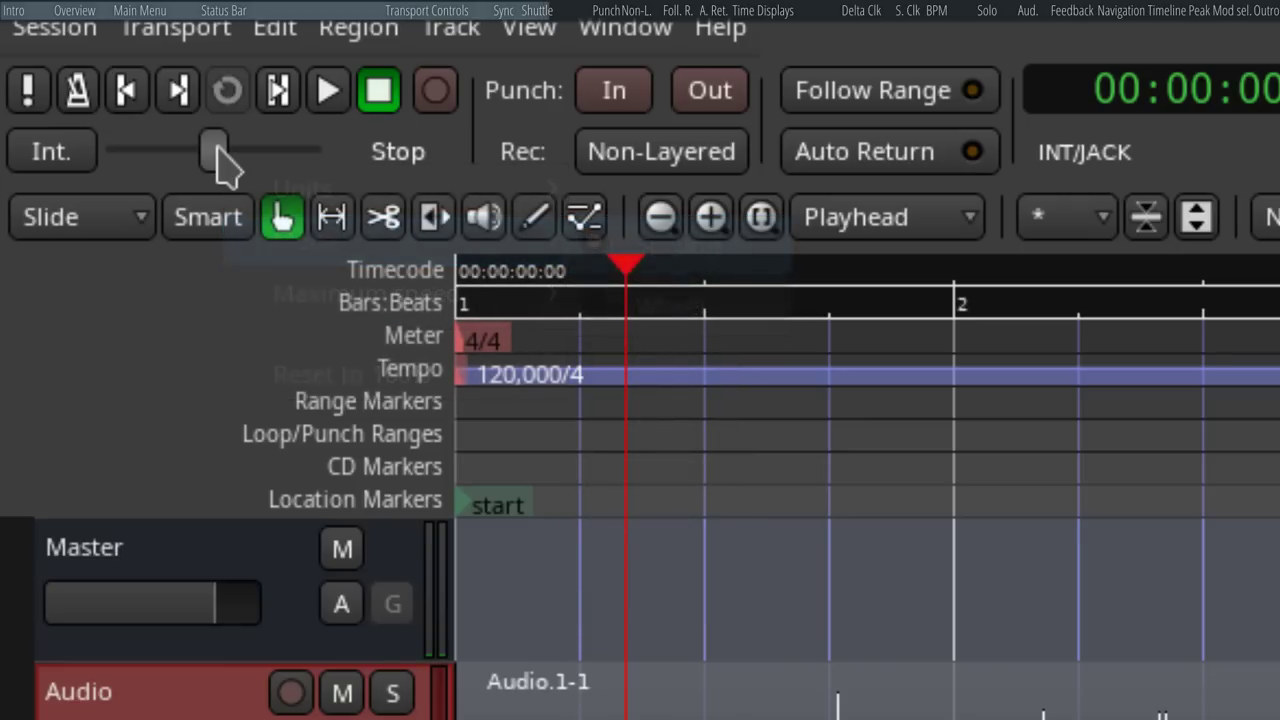
Fast-forward above 400%, set the shuttle to keep its speed, then fast-forward near 280%.
left_click_drag(216, 152, 295, 177)
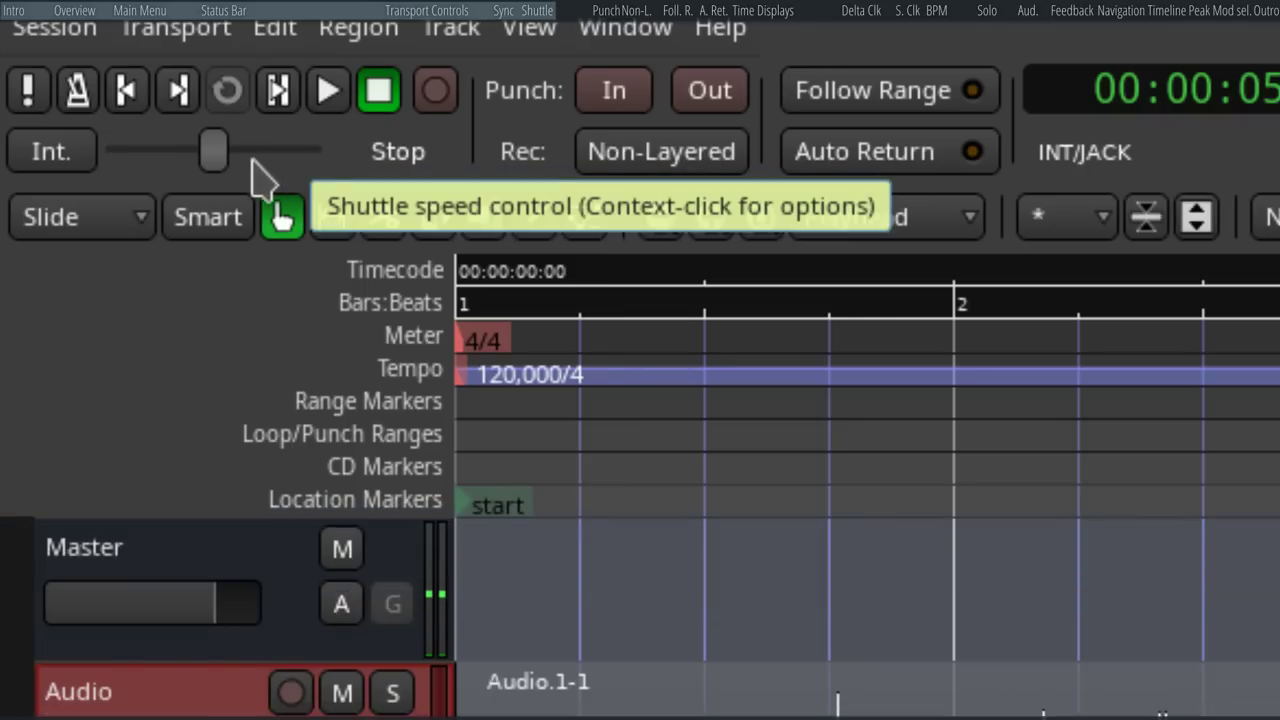
right_click(260, 172)
mouse_move(360, 268)
left_click(668, 306)
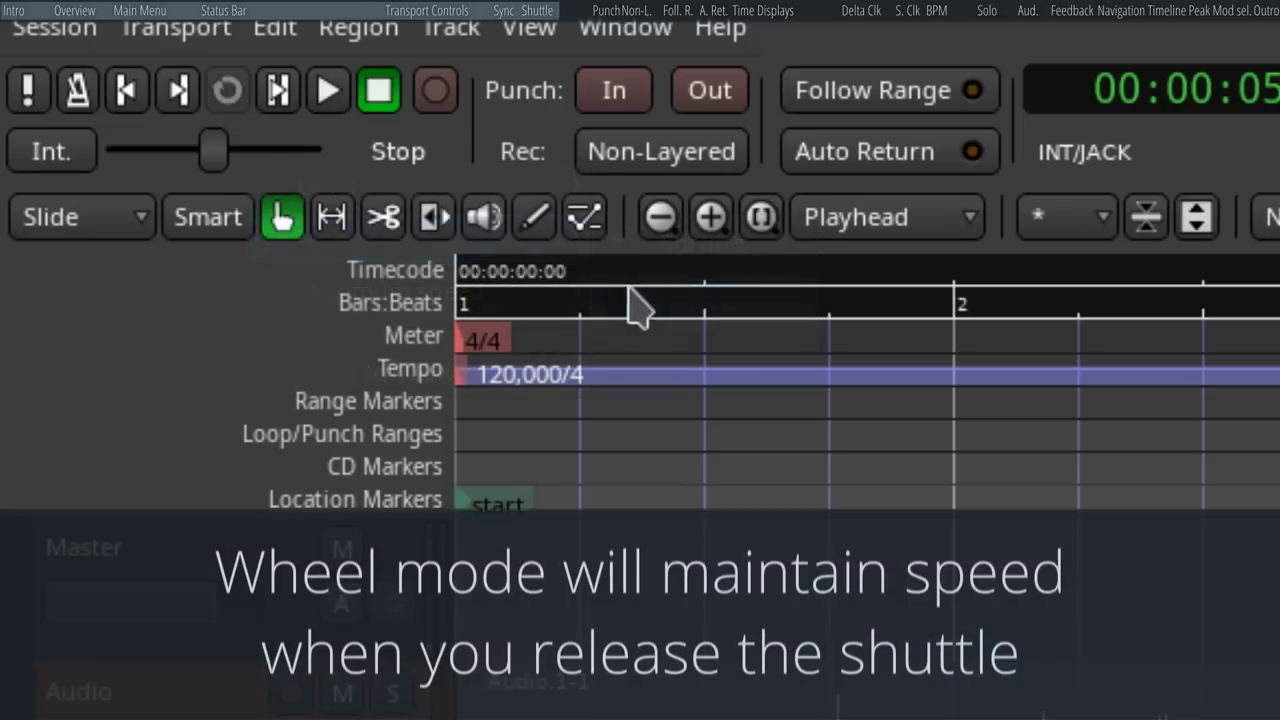
left_click_drag(223, 157, 257, 177)
Stop playback and uncheck 12dB gain reduction during fast-forward and fast-rewind.
left_click(368, 100)
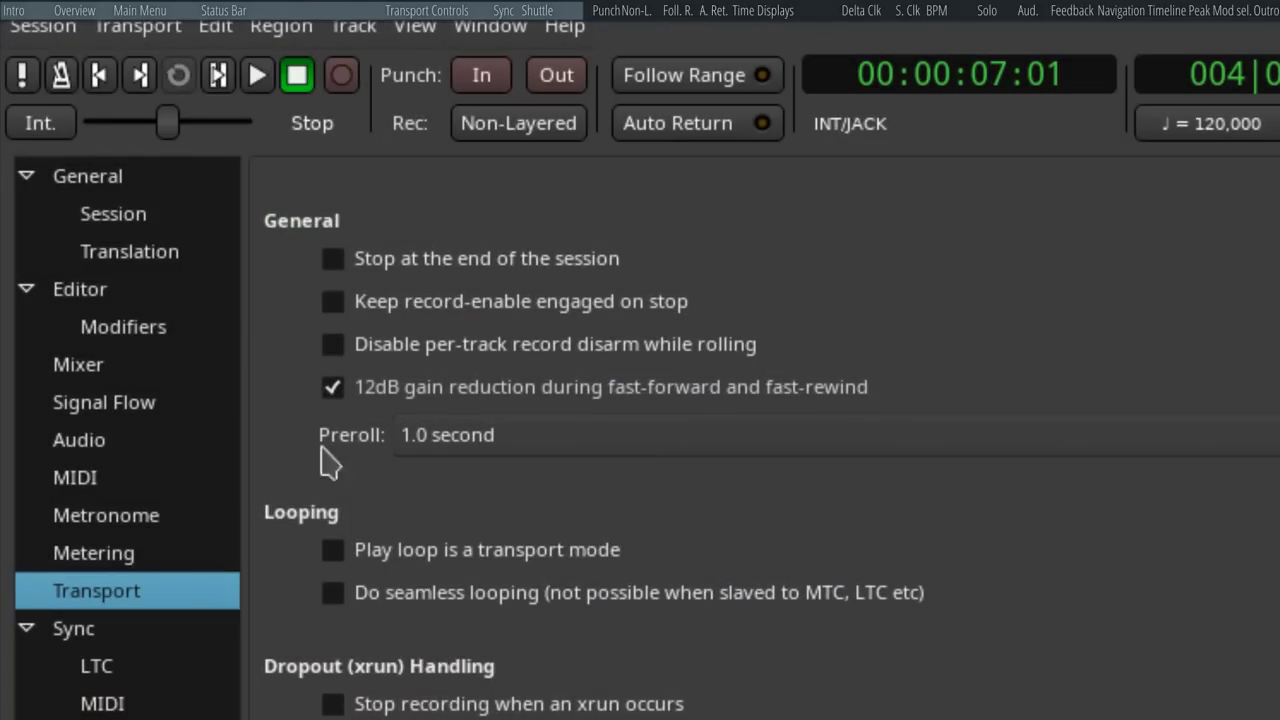
left_click(577, 396)
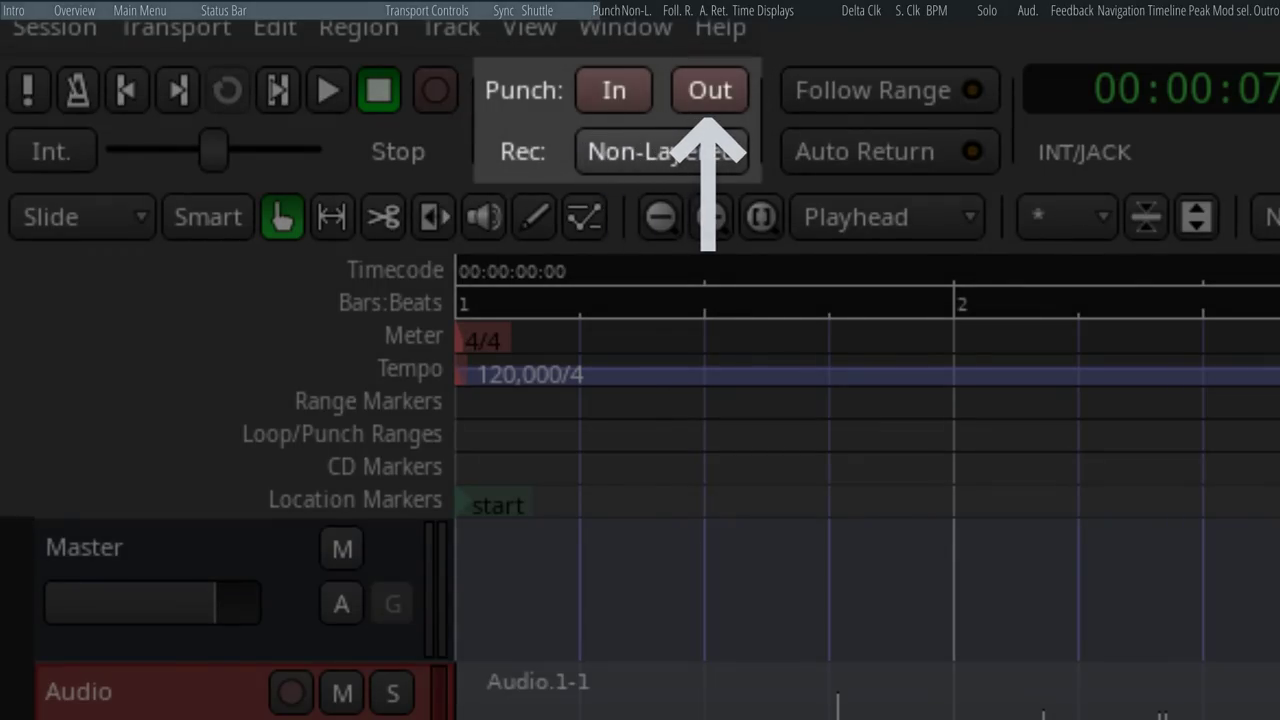
Enable Punch In and Out, set a punch range after the clip, and record into it.
left_click(608, 100)
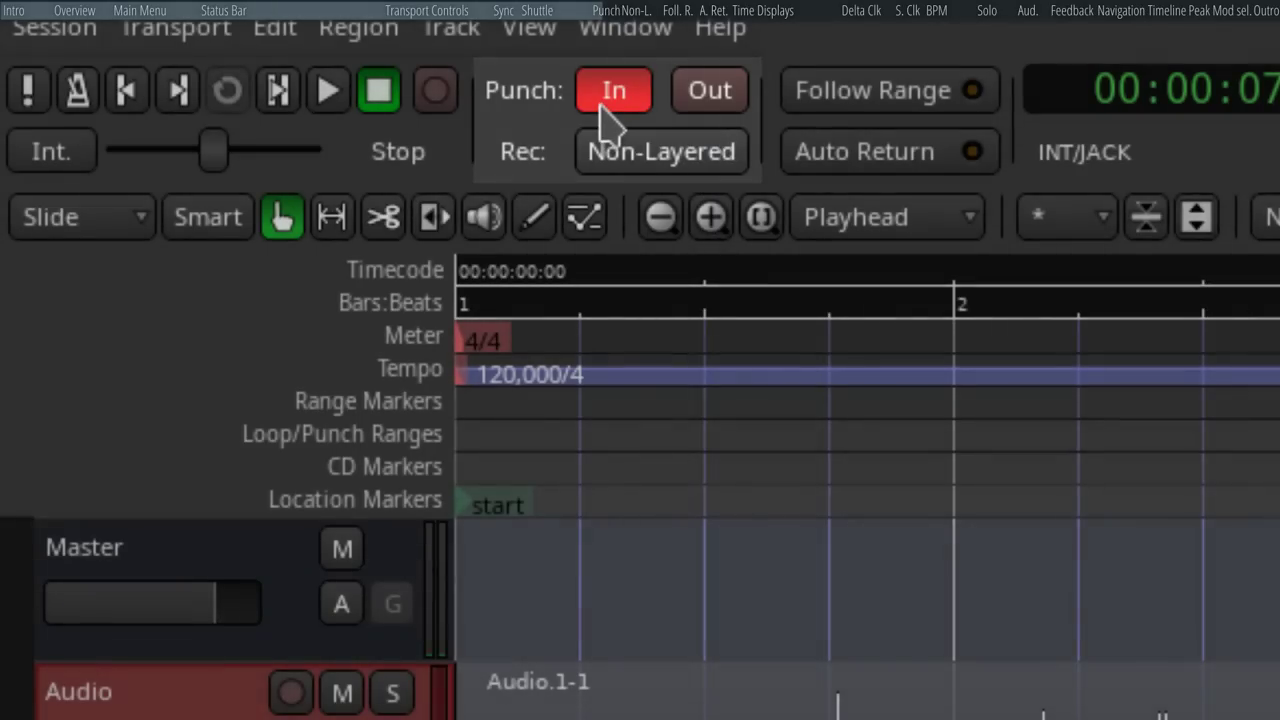
left_click(708, 98)
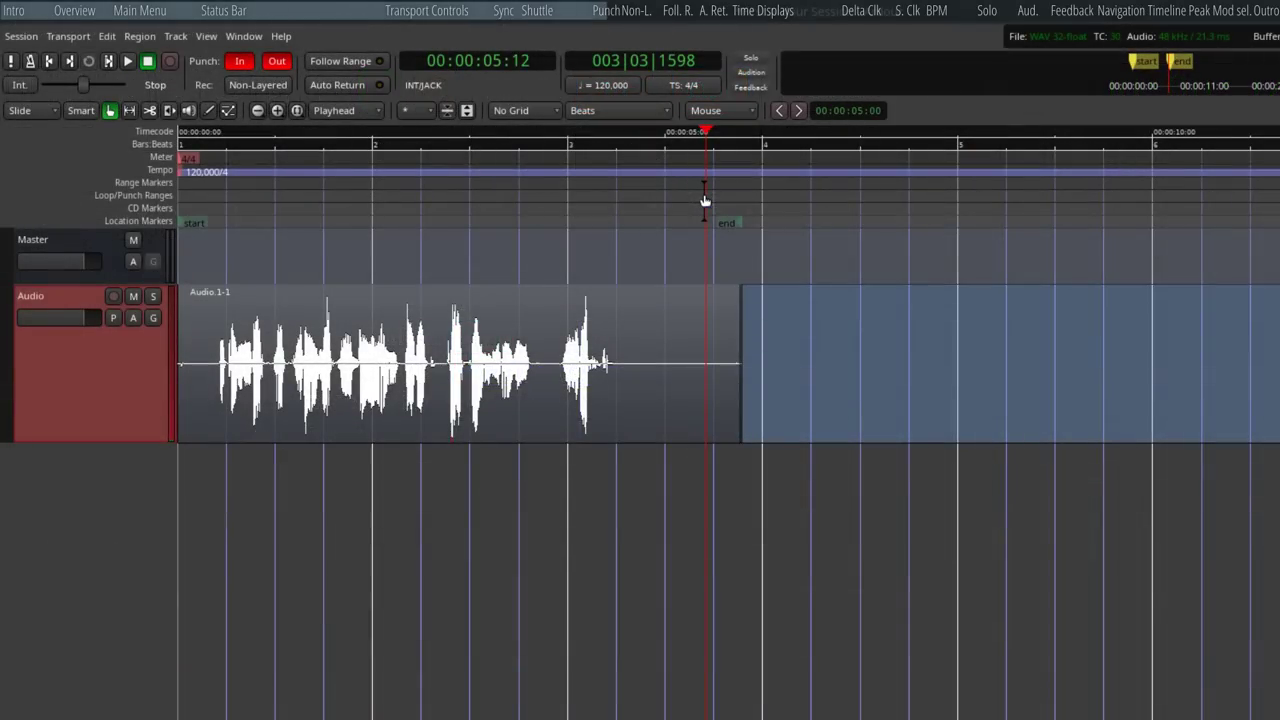
left_click_drag(705, 200, 998, 210)
left_click(1007, 231)
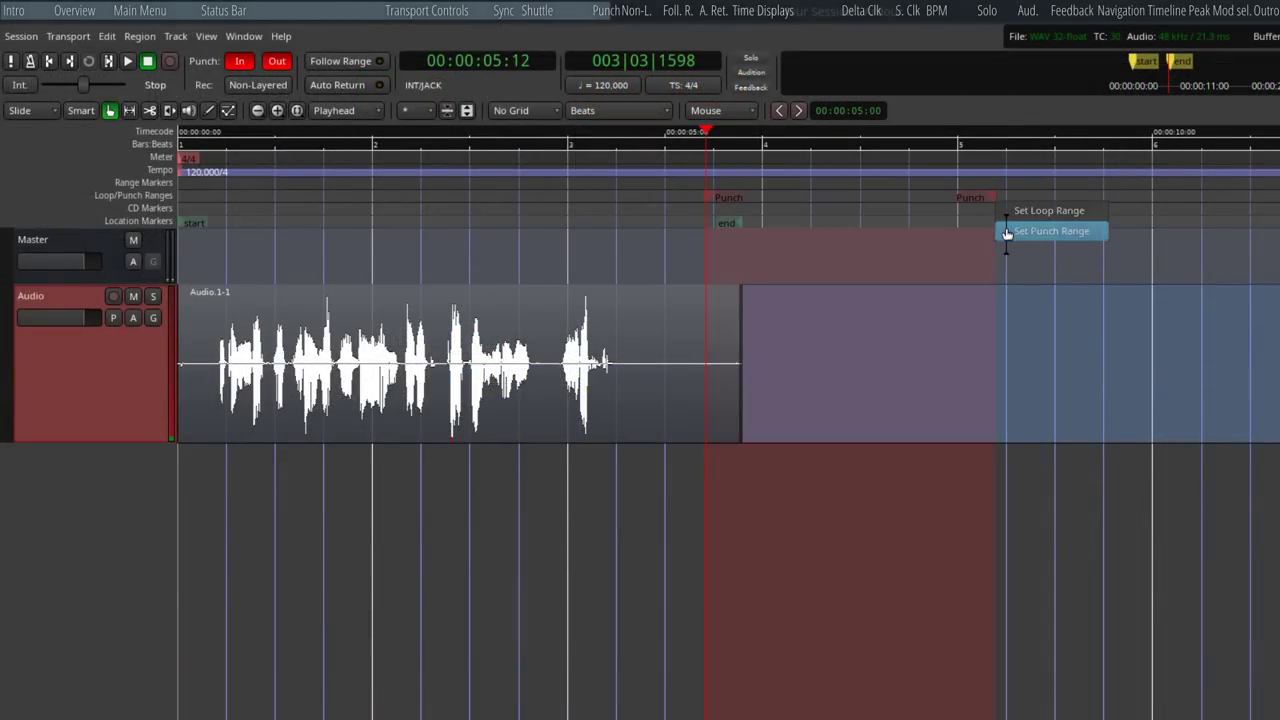
key("shift+space")
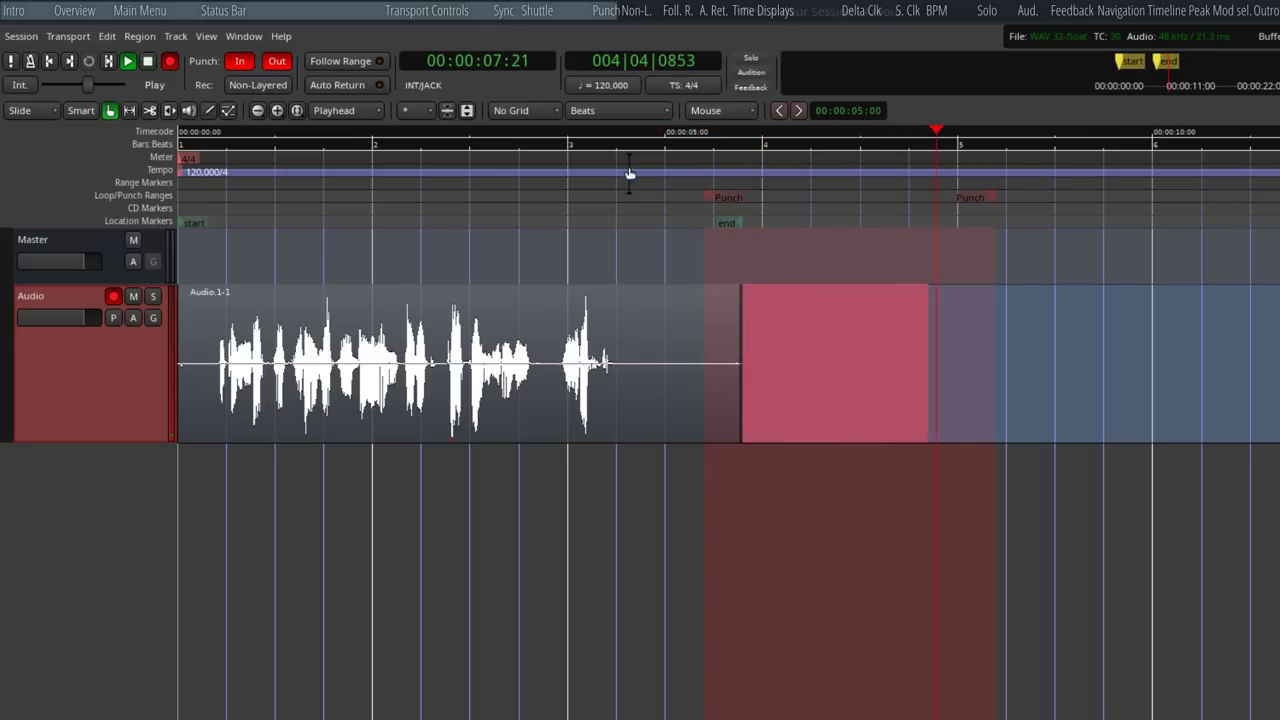
key("space")
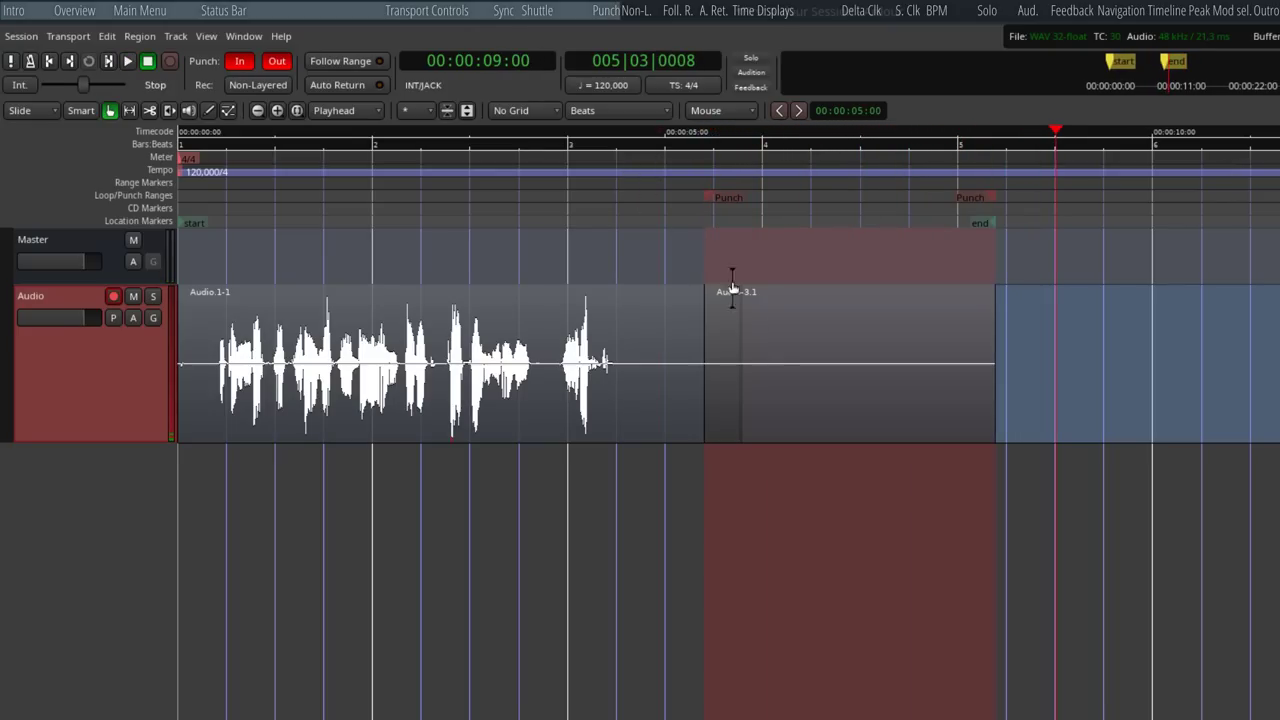
Record a stacked take from about 3 seconds, then a non-layered take.
left_click(290, 199)
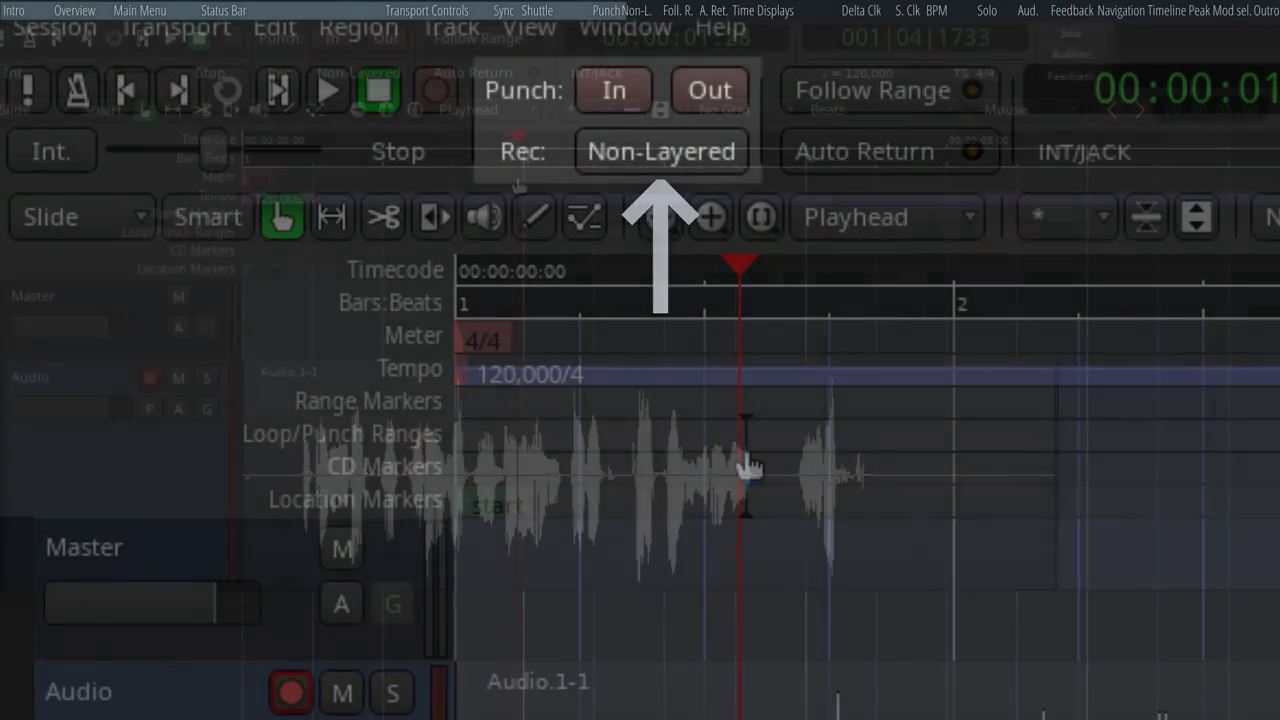
left_click_drag(746, 444, 753, 207)
key("shift+r")
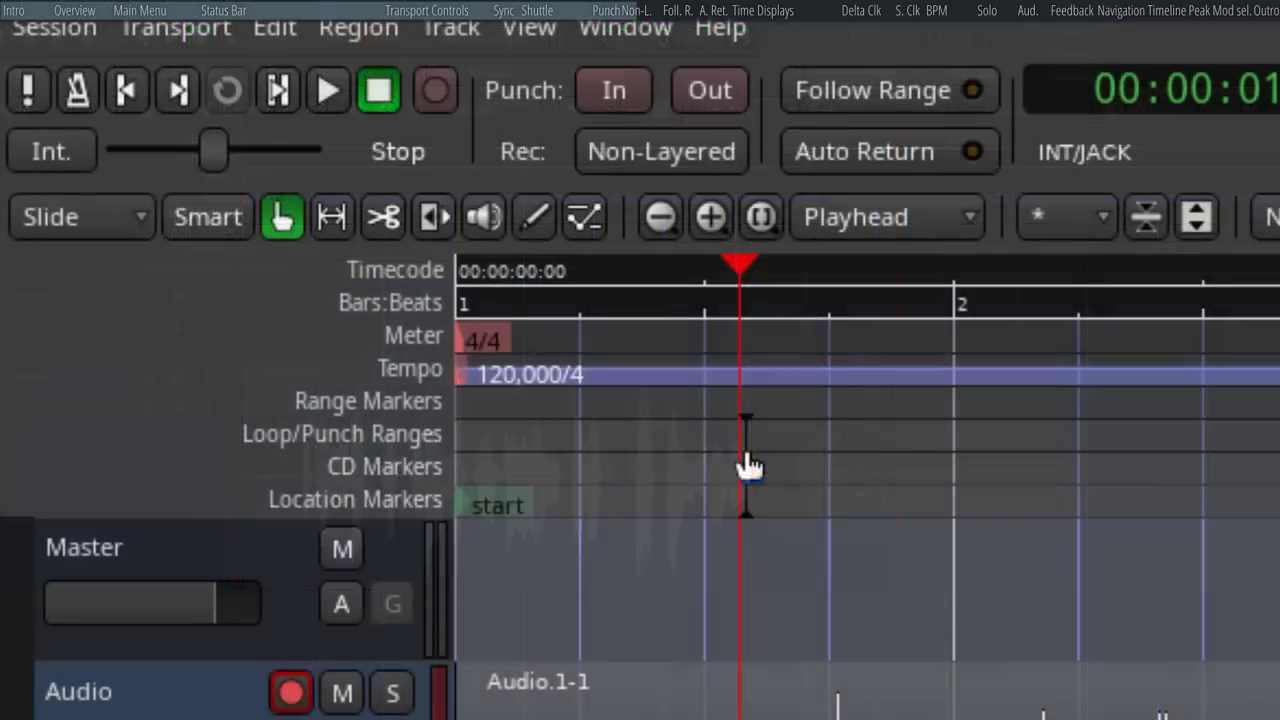
left_click_drag(749, 465, 1250, 363)
key("shift+r")
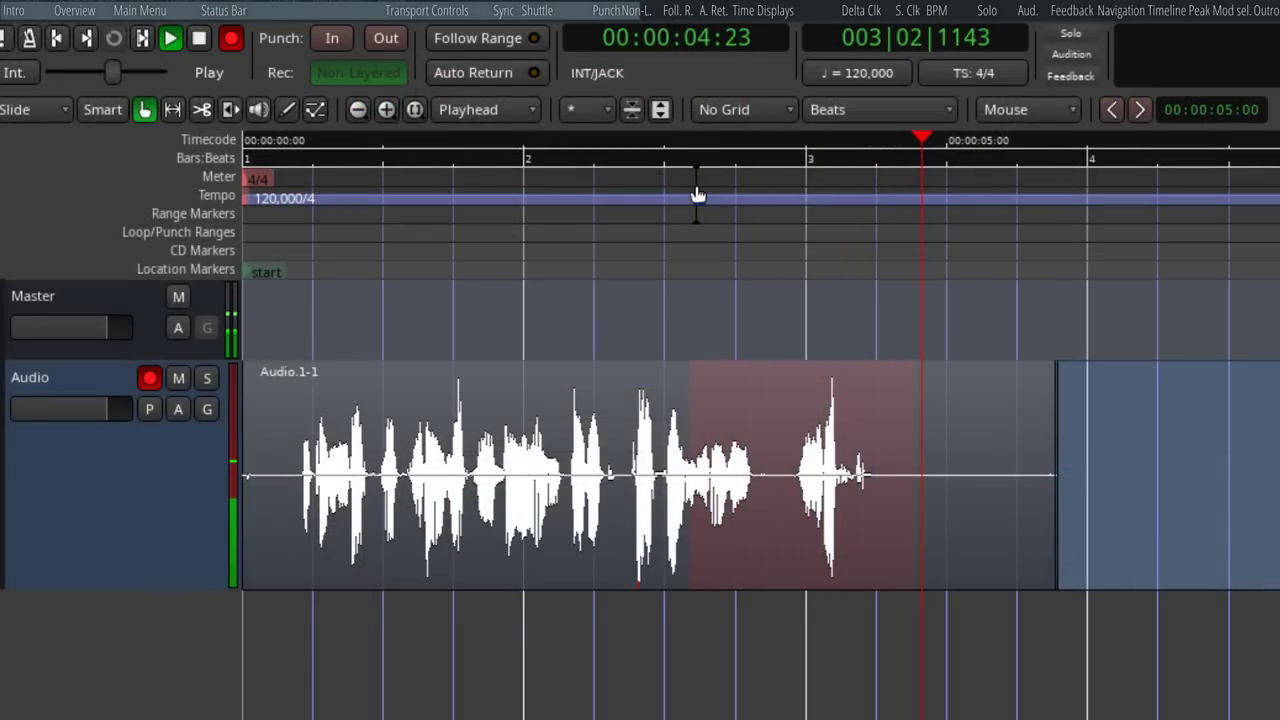
key("space")
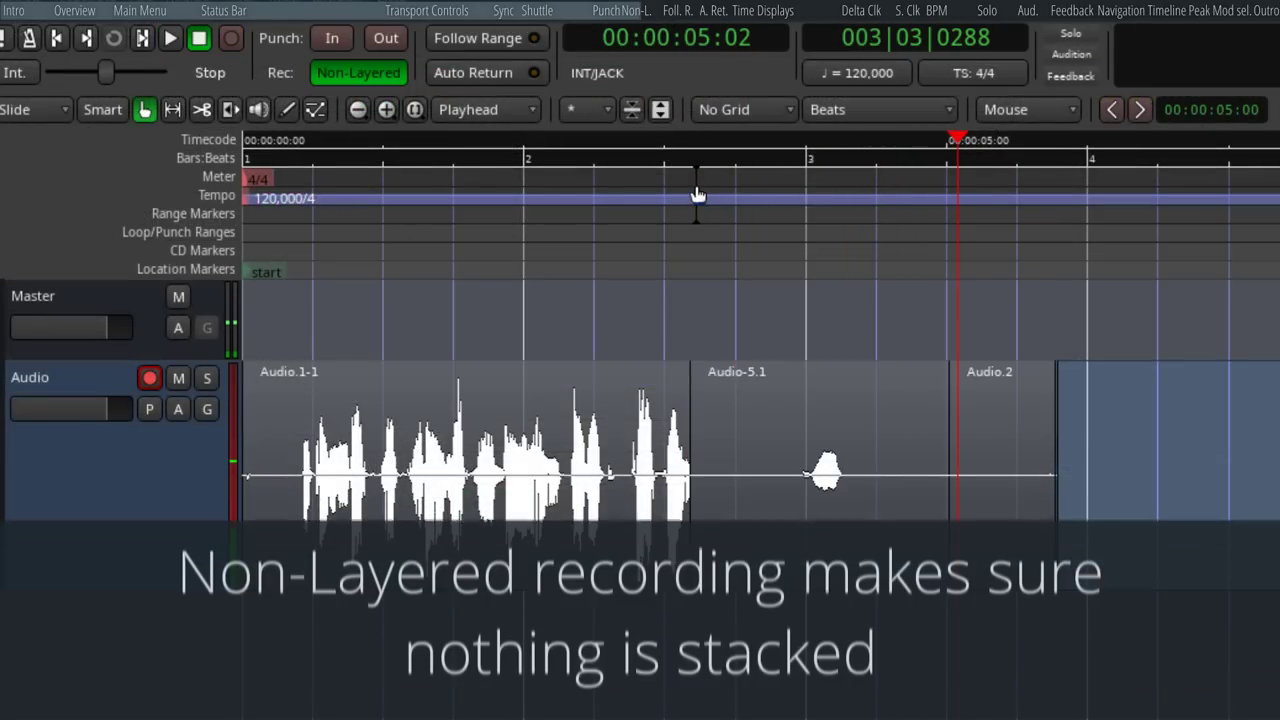
Move Audio-5.1 right, trim the end of Audio.1-1, and switch to the Range tool.
left_click(855, 473)
left_click_drag(855, 473, 1275, 470)
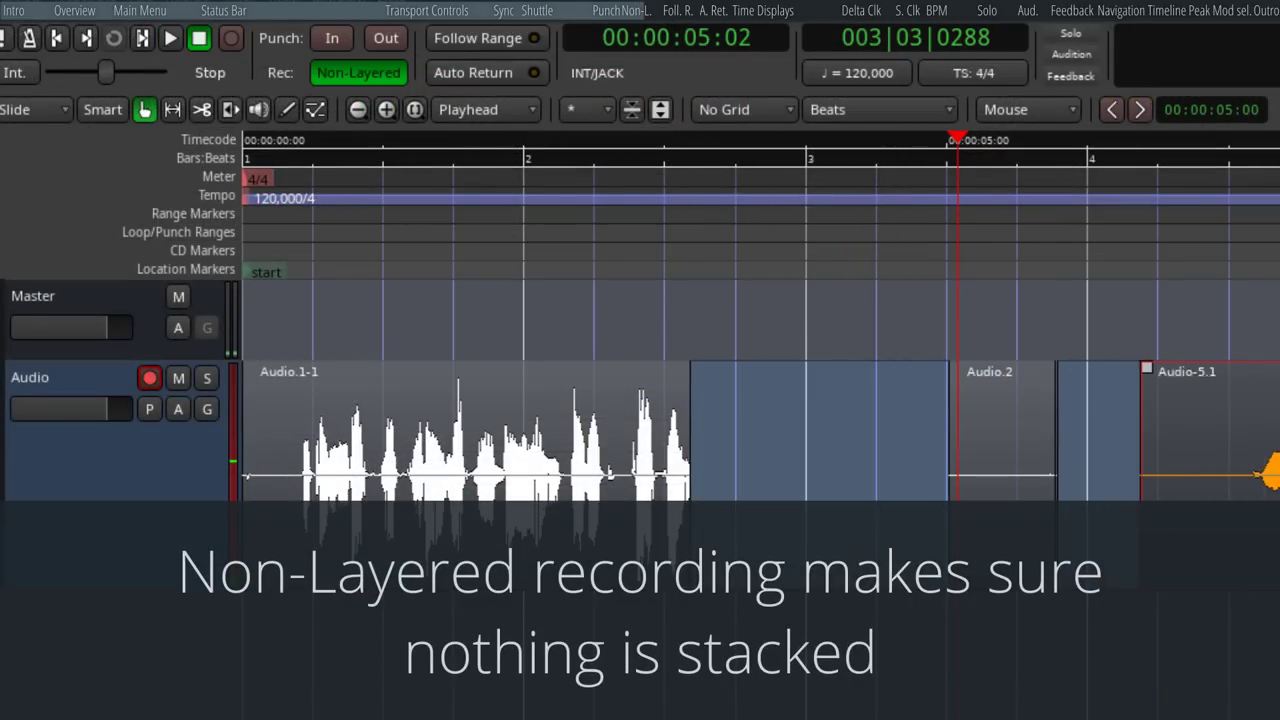
left_click_drag(677, 461, 795, 466)
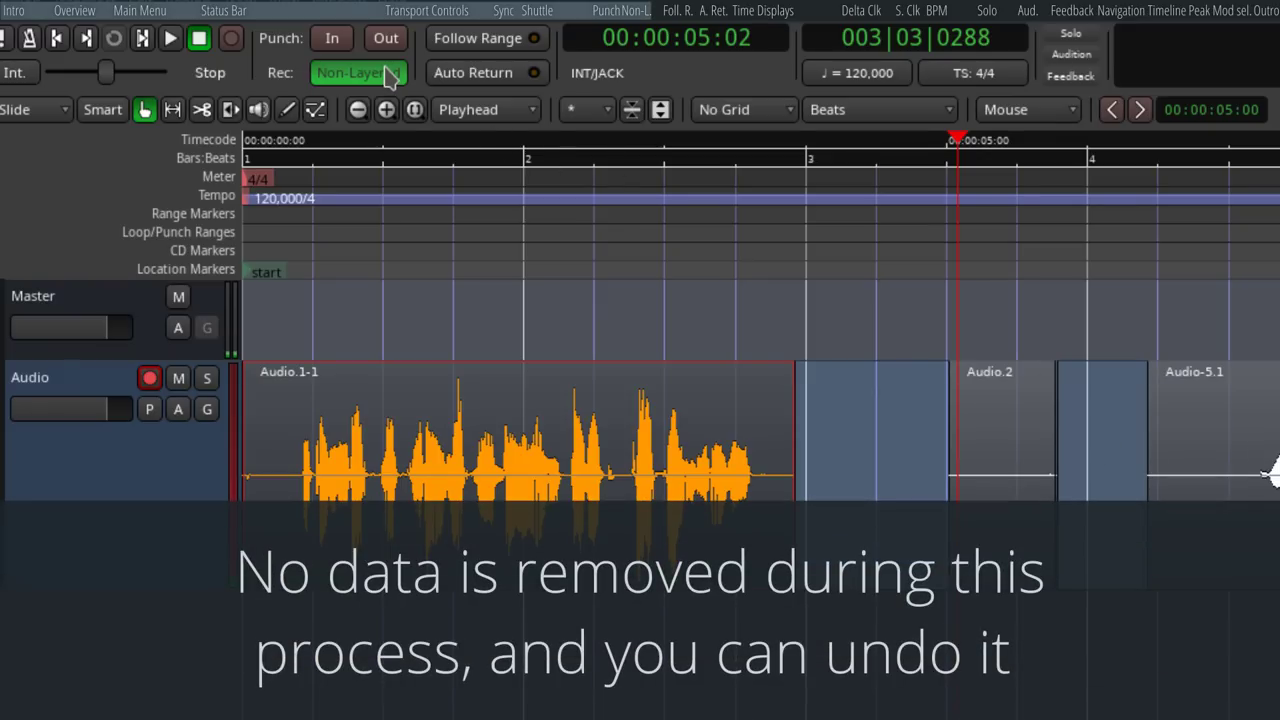
key("r")
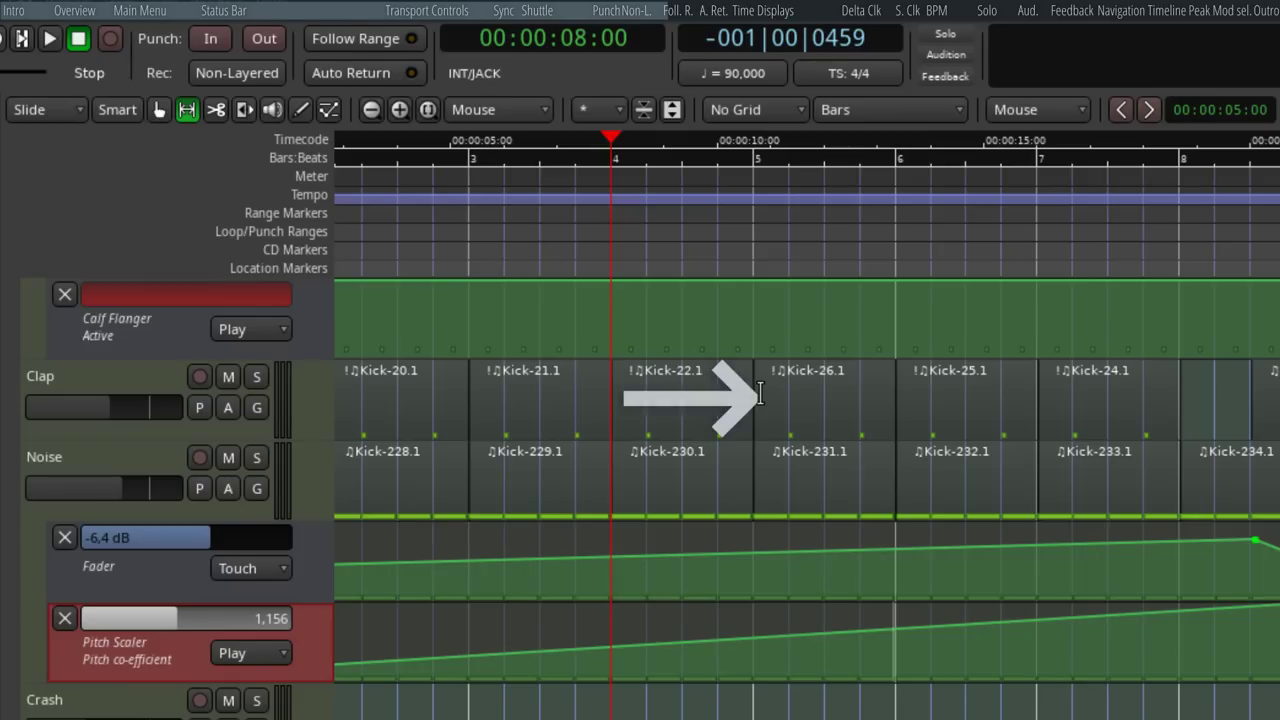
Select a short range inside Audio.1-1, play just that range, then resume normal playback.
mouse_move(760, 395)
left_mouse_down()
mouse_move(885, 440)
mouse_move(1270, 500)
mouse_move(1275, 700)
left_mouse_up()
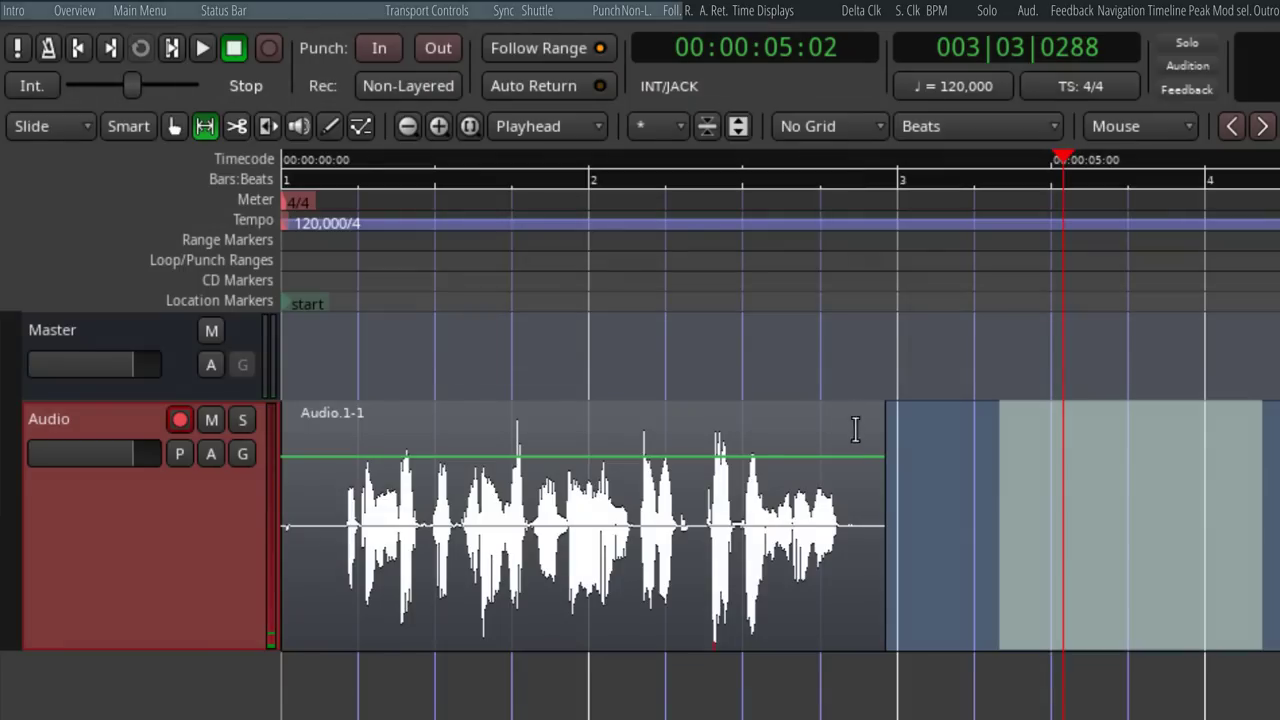
left_click_drag(915, 485, 1055, 486)
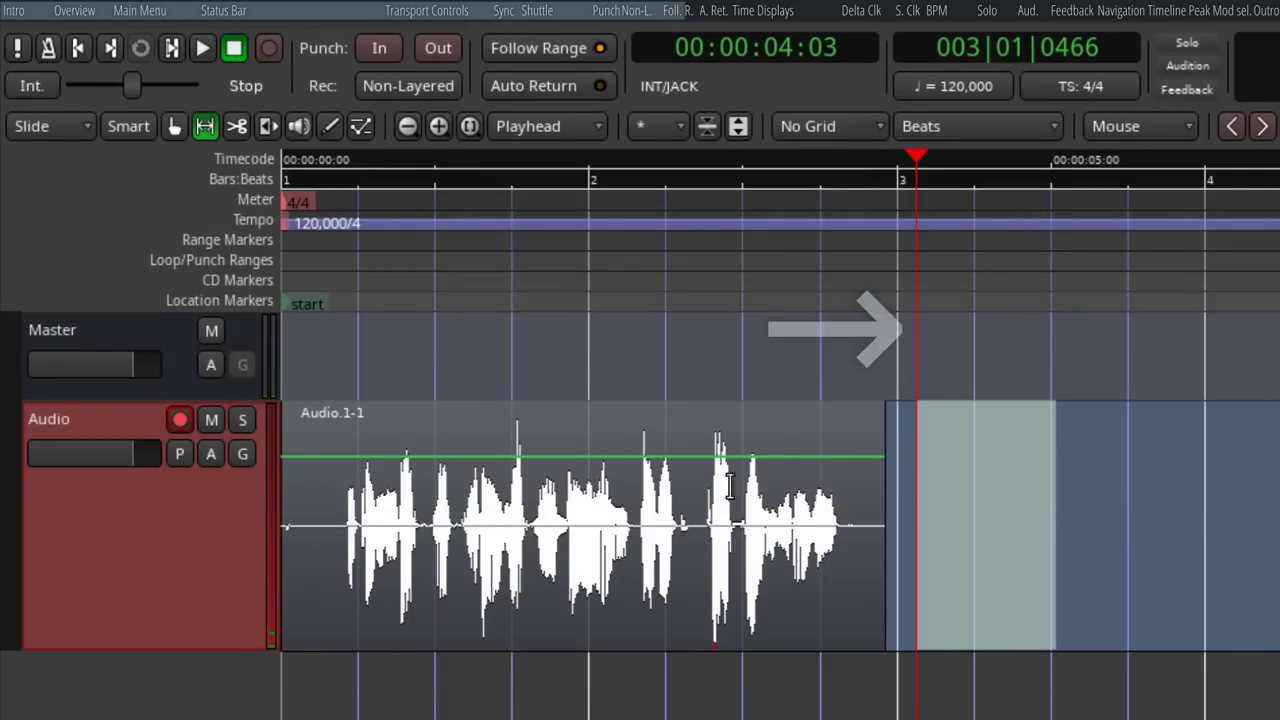
left_click_drag(626, 490, 689, 482)
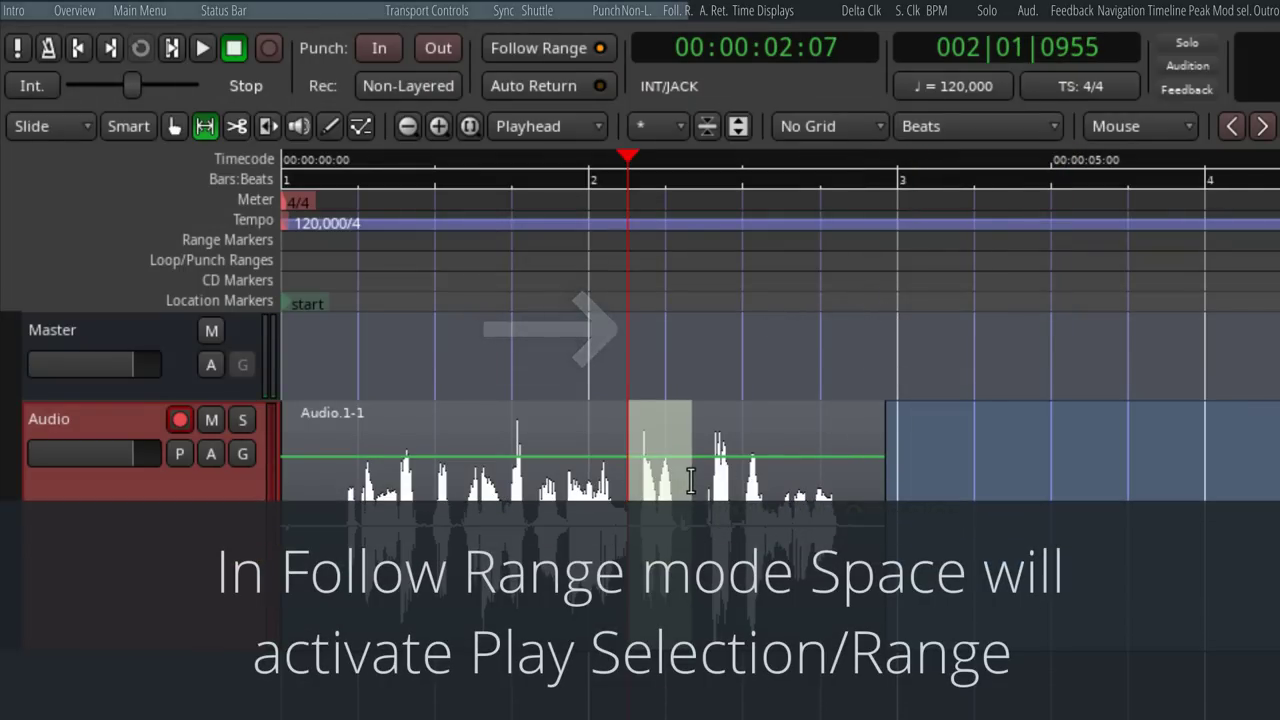
key("space")
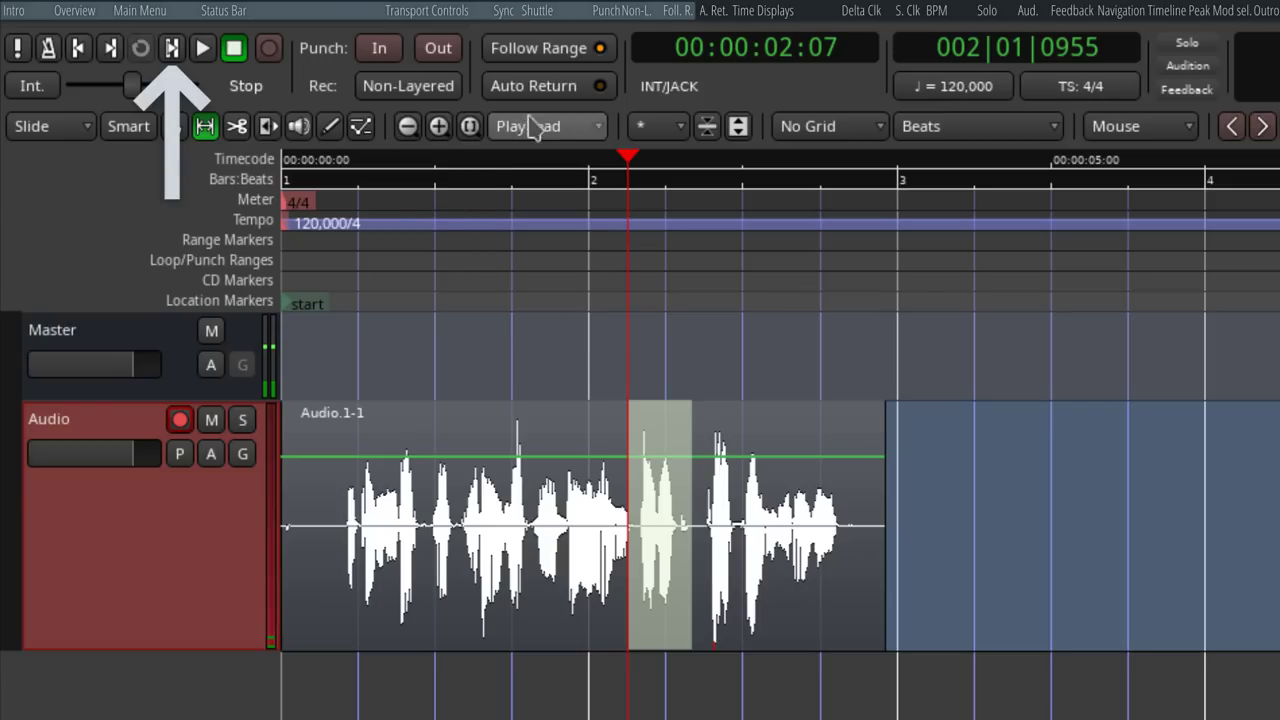
key("space")
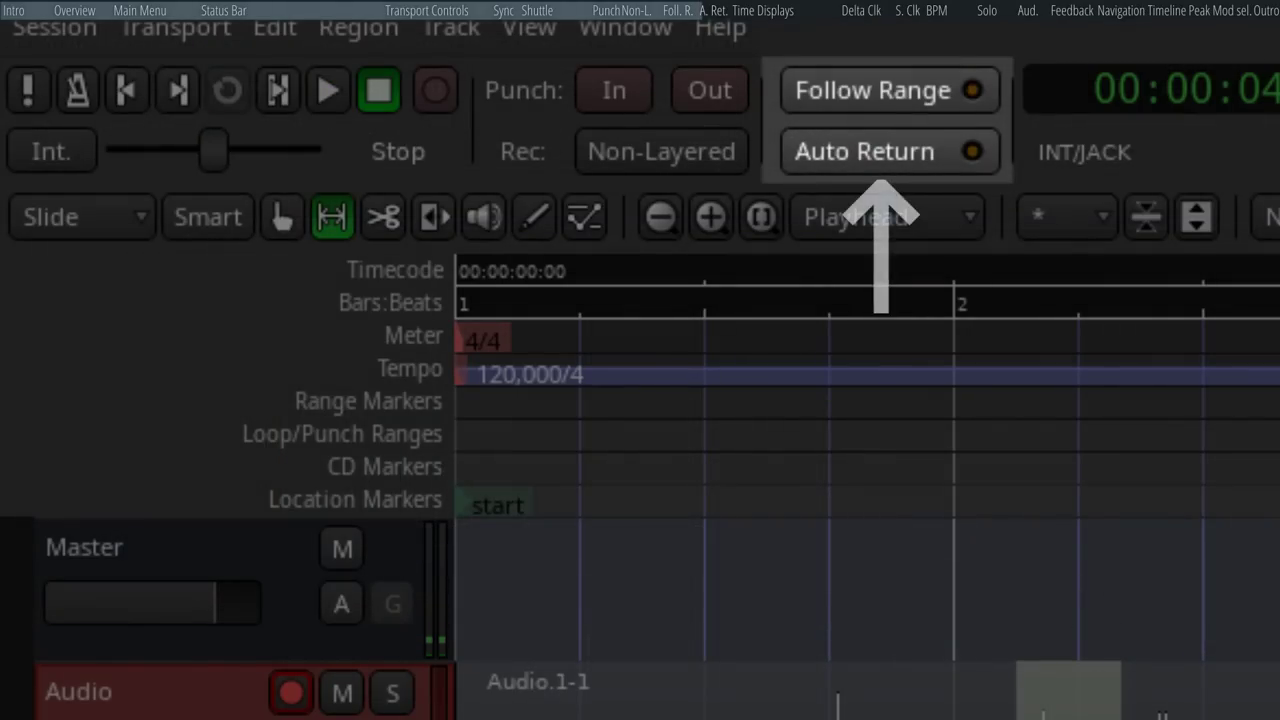
Enable Auto Return and play and stop twice so the playhead jumps back.
left_click(885, 160)
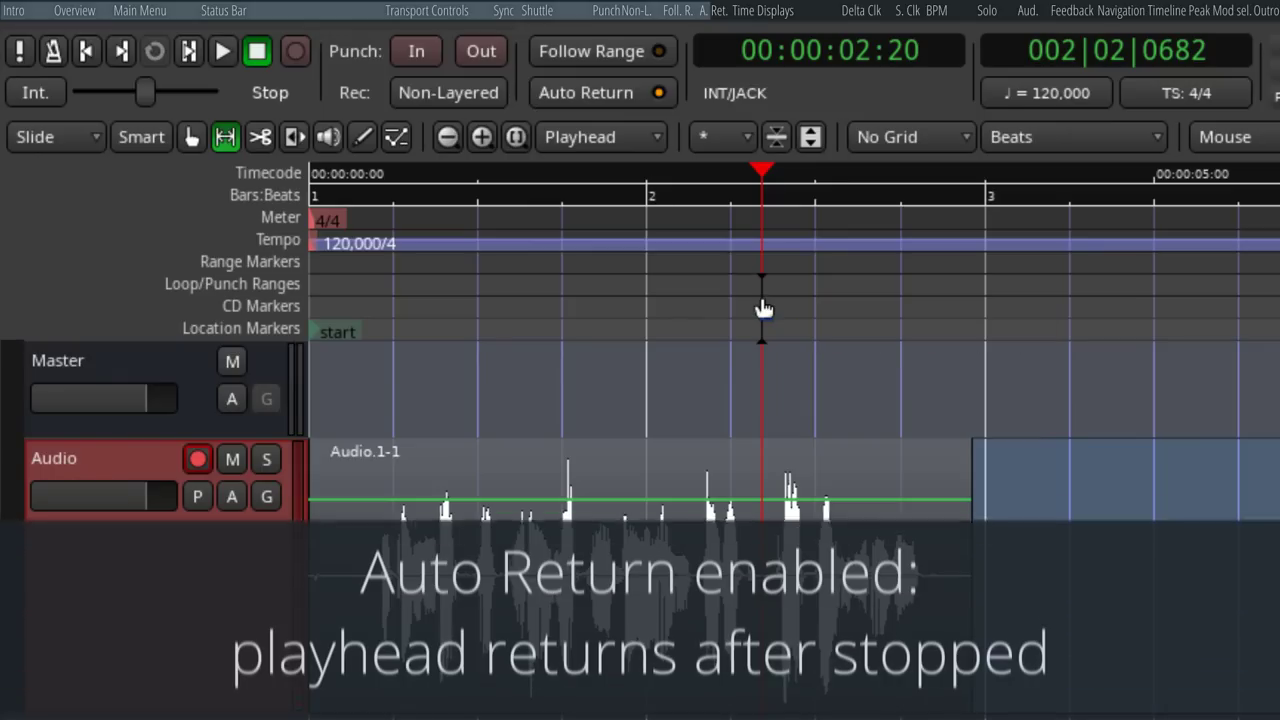
key("space")
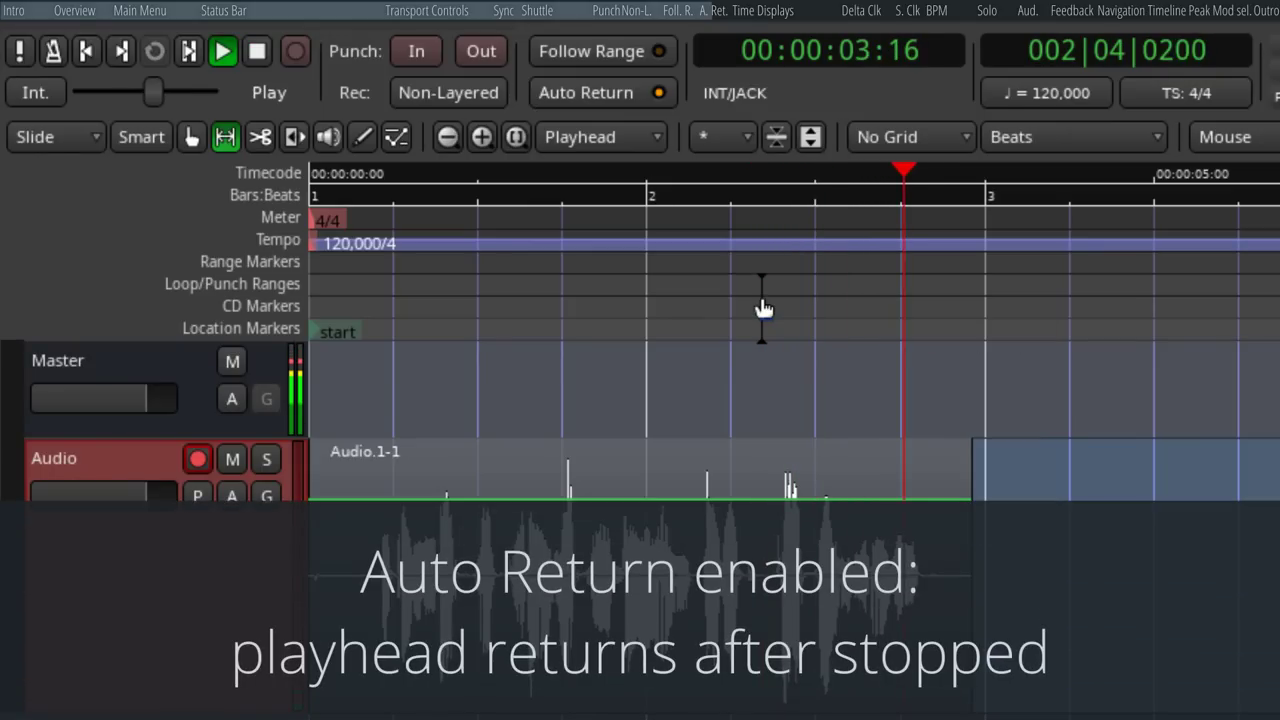
key("space")
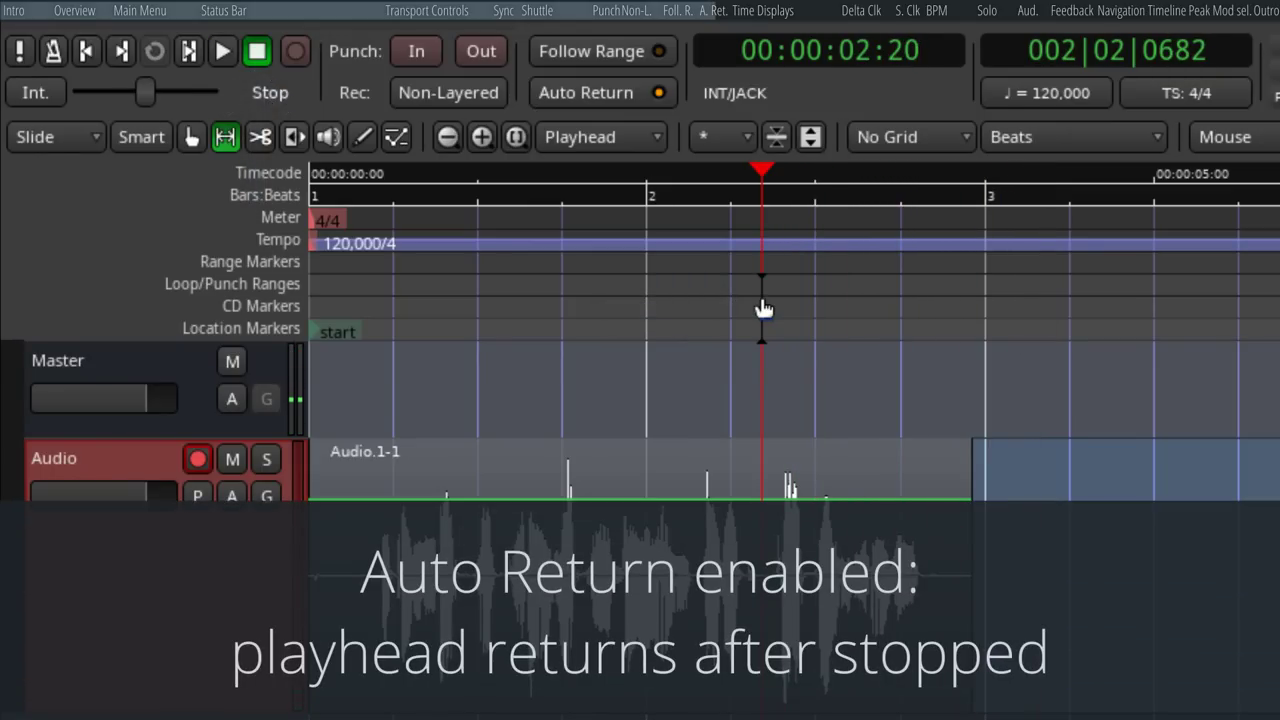
key("space")
key("space")
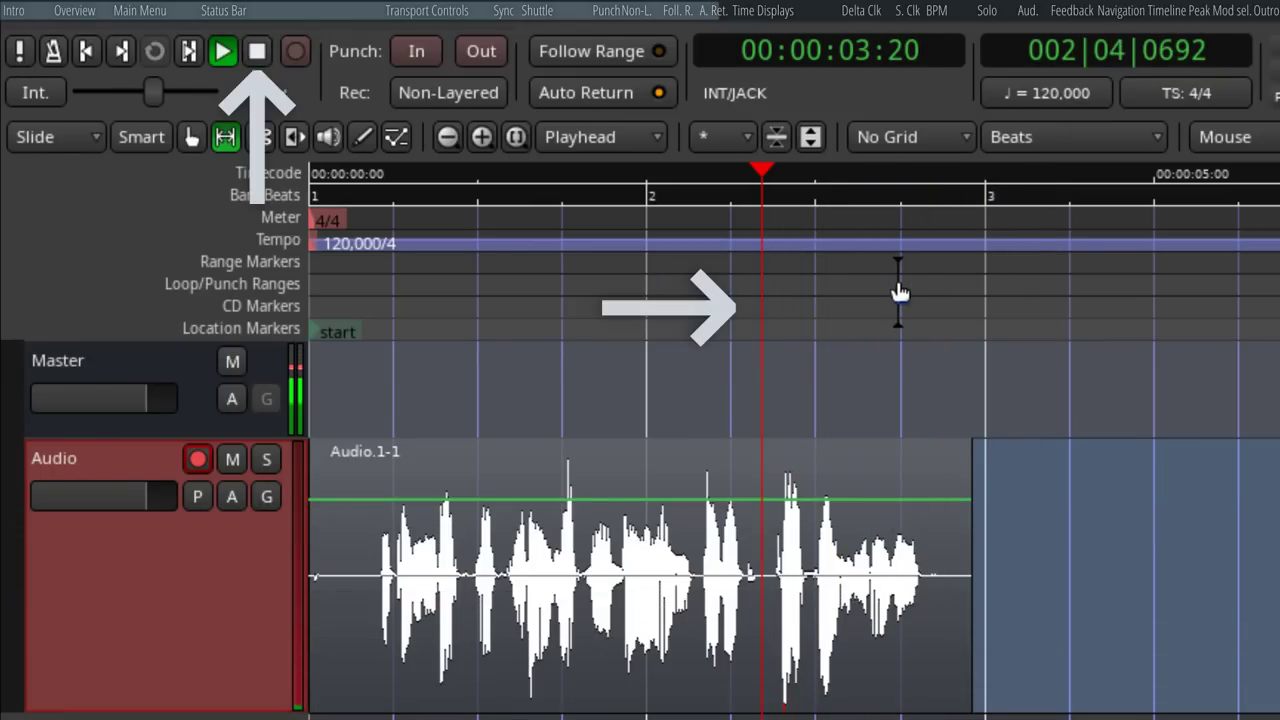
key("space")
Disable Auto Return, play and stop, then drag the playhead back to 00:00:02:21.
key("space")
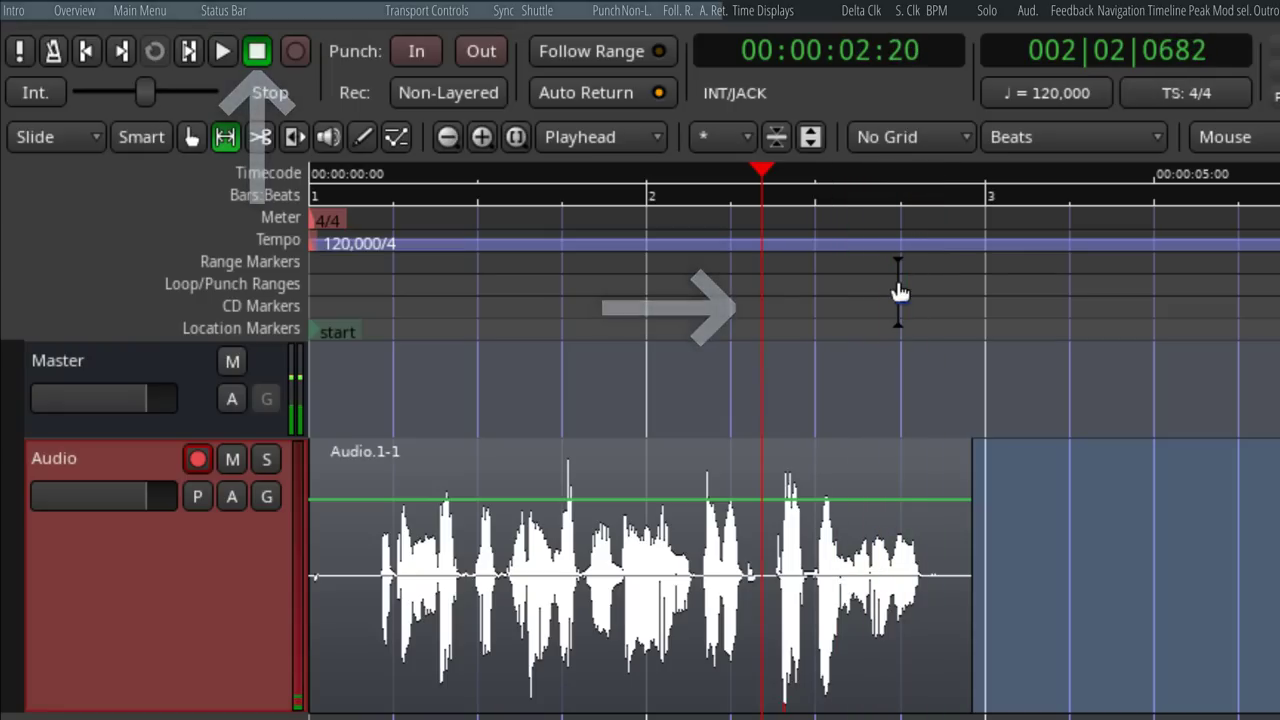
left_click(586, 92)
key("space")
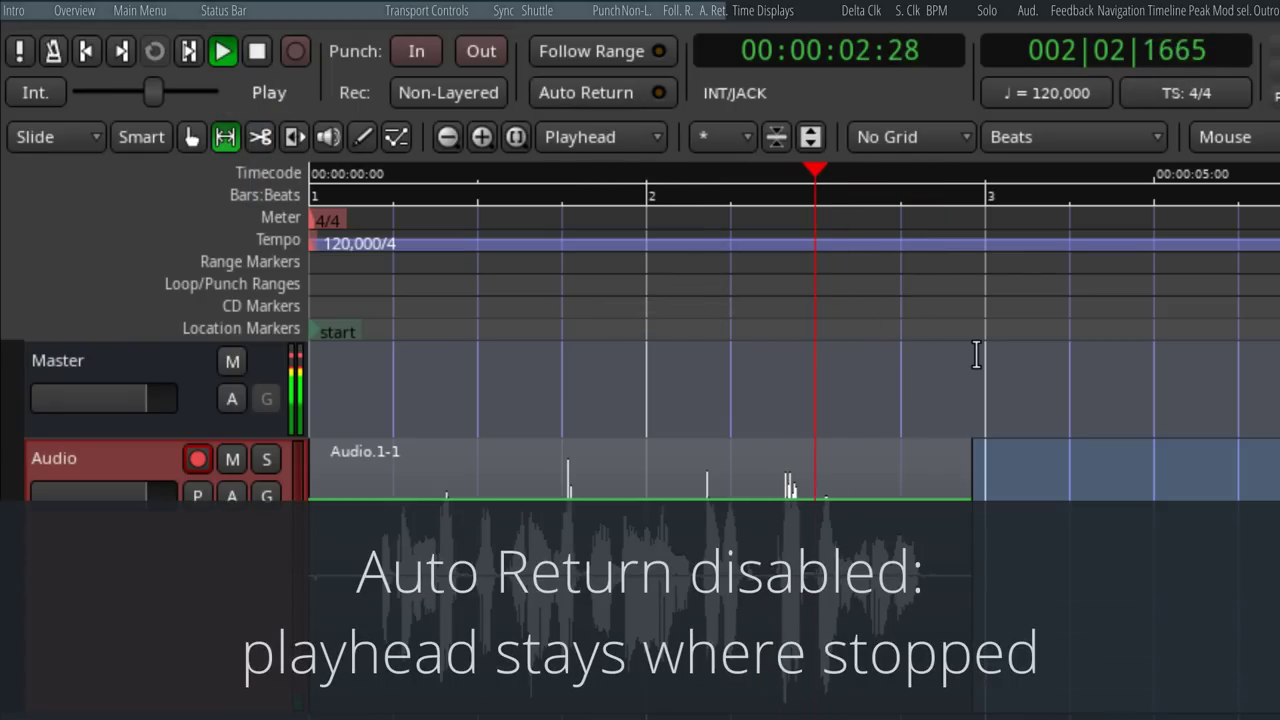
key("space")
left_click_drag(966, 323, 766, 311)
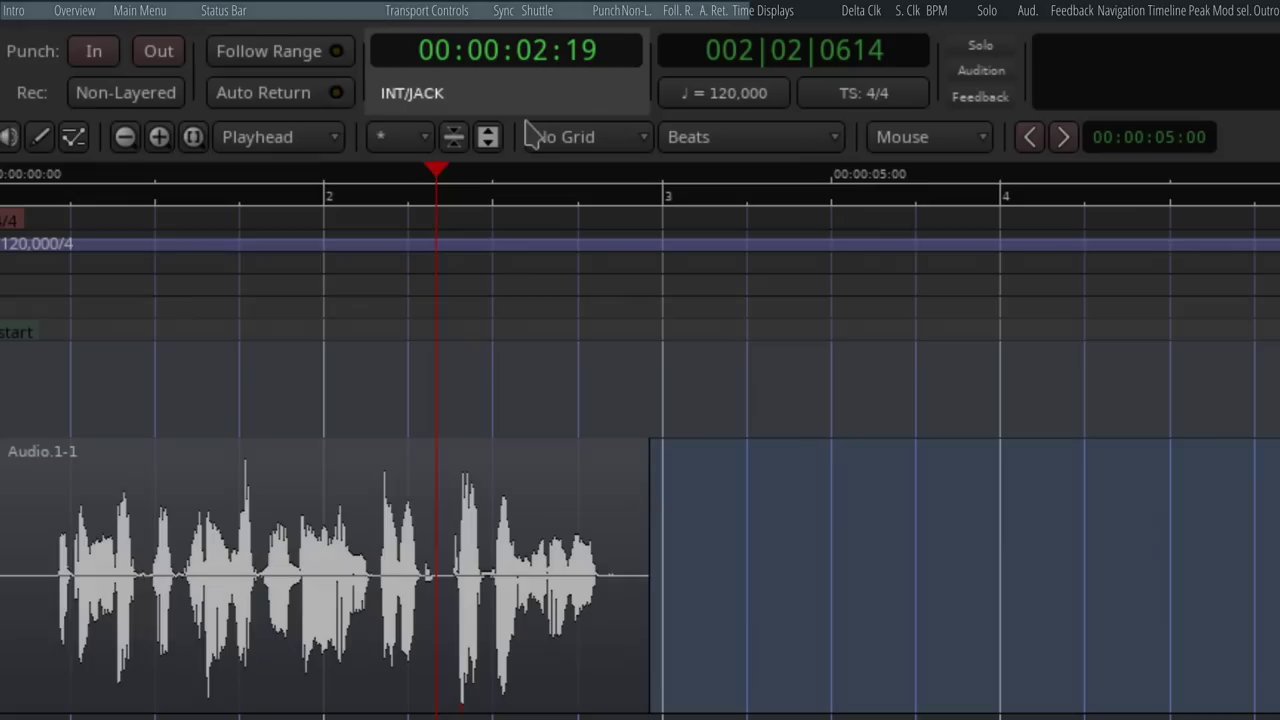
Show the primary clock in Bars:Beats, then in Minutes:Seconds.
right_click(570, 69)
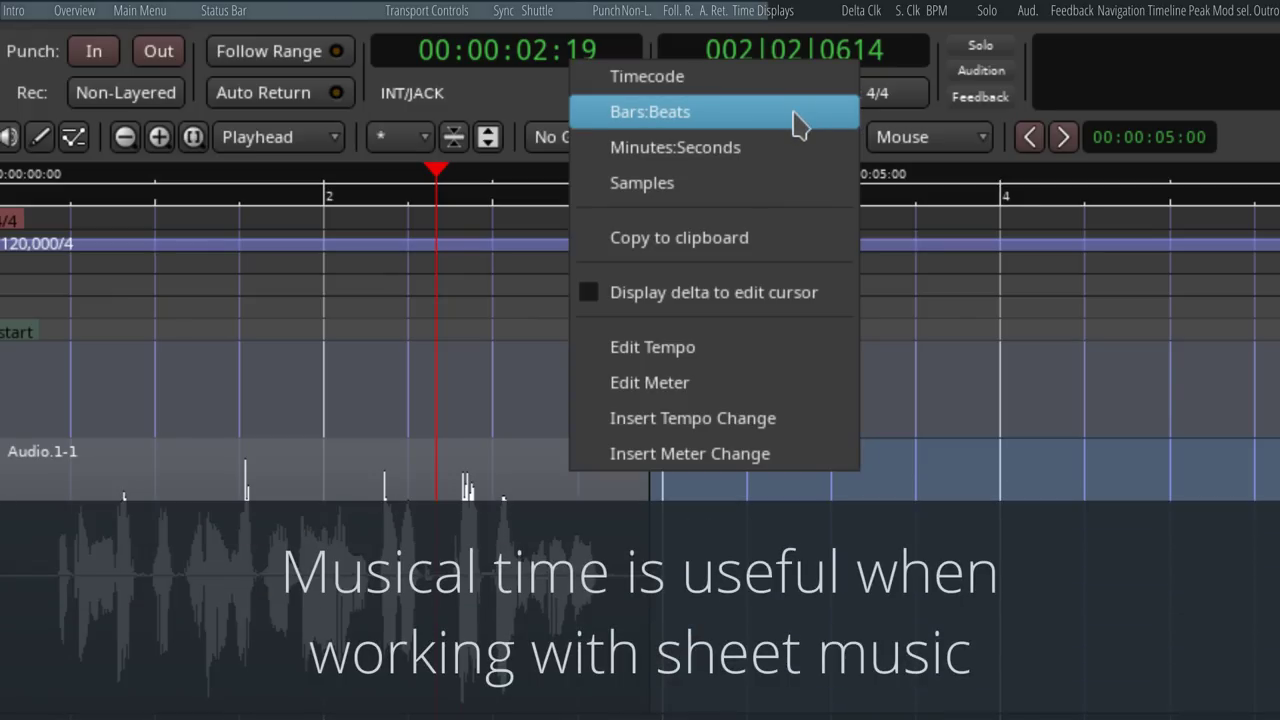
left_click(797, 124)
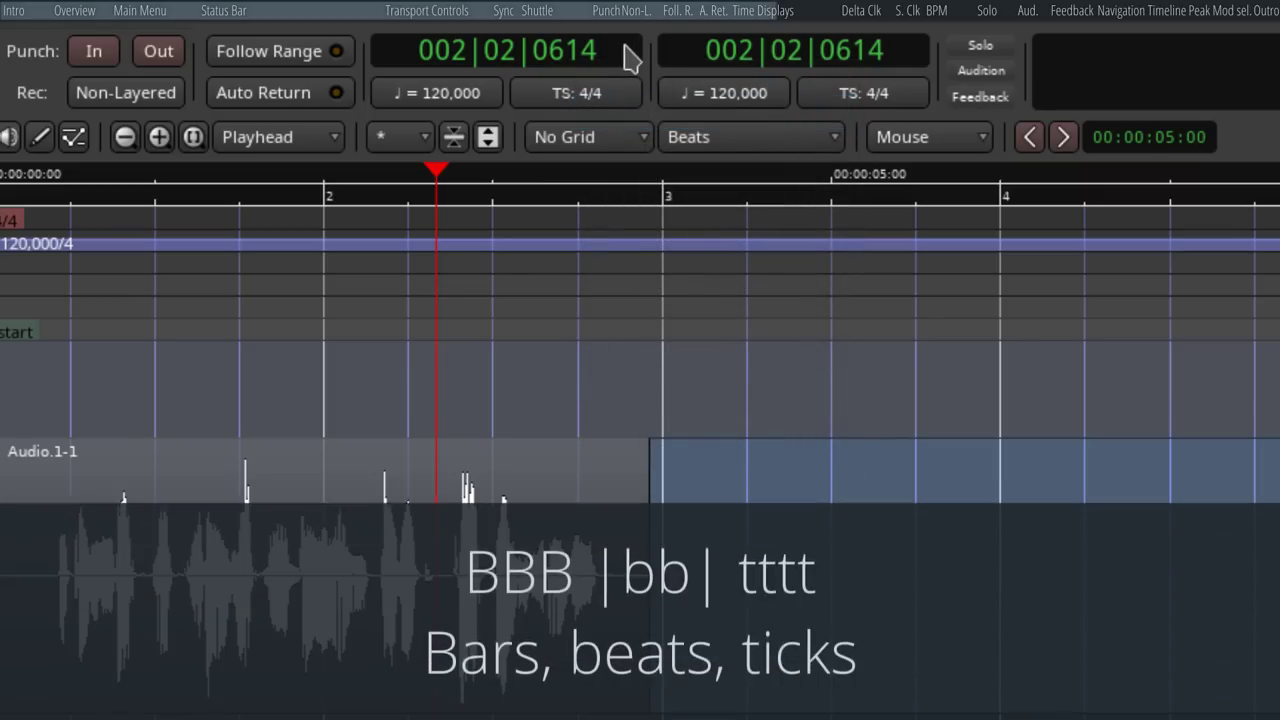
right_click(628, 55)
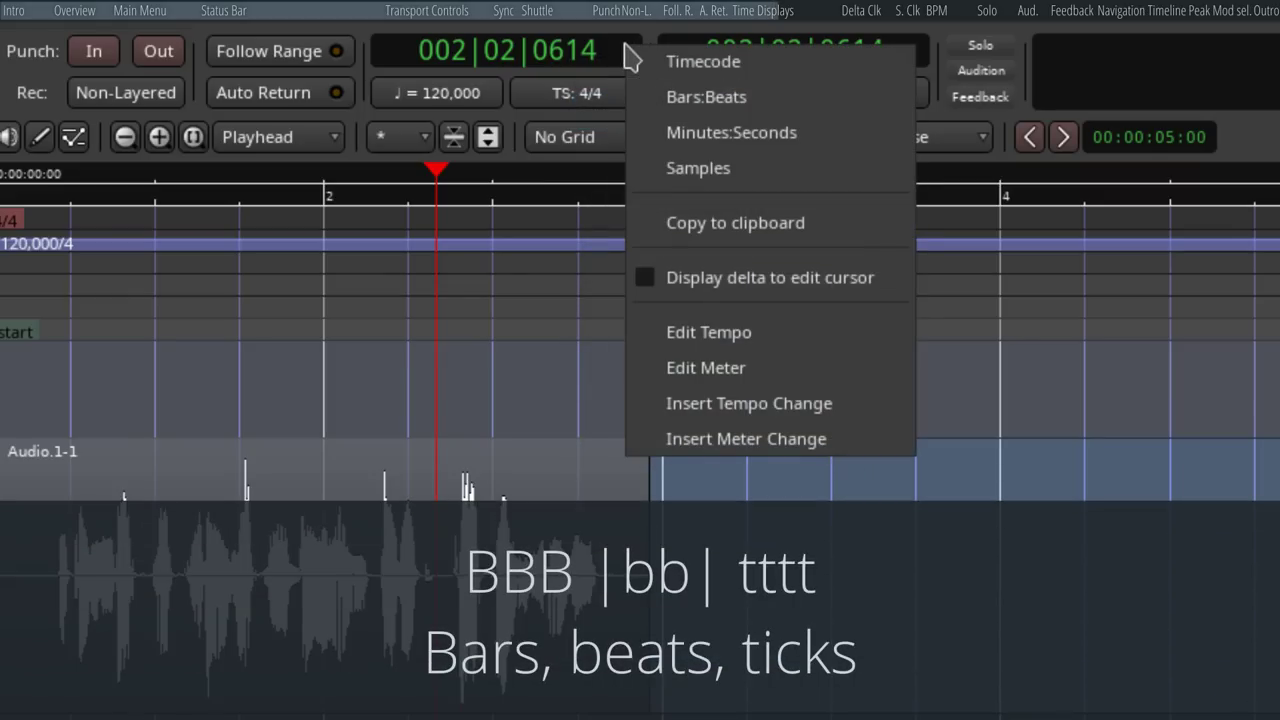
key("Escape")
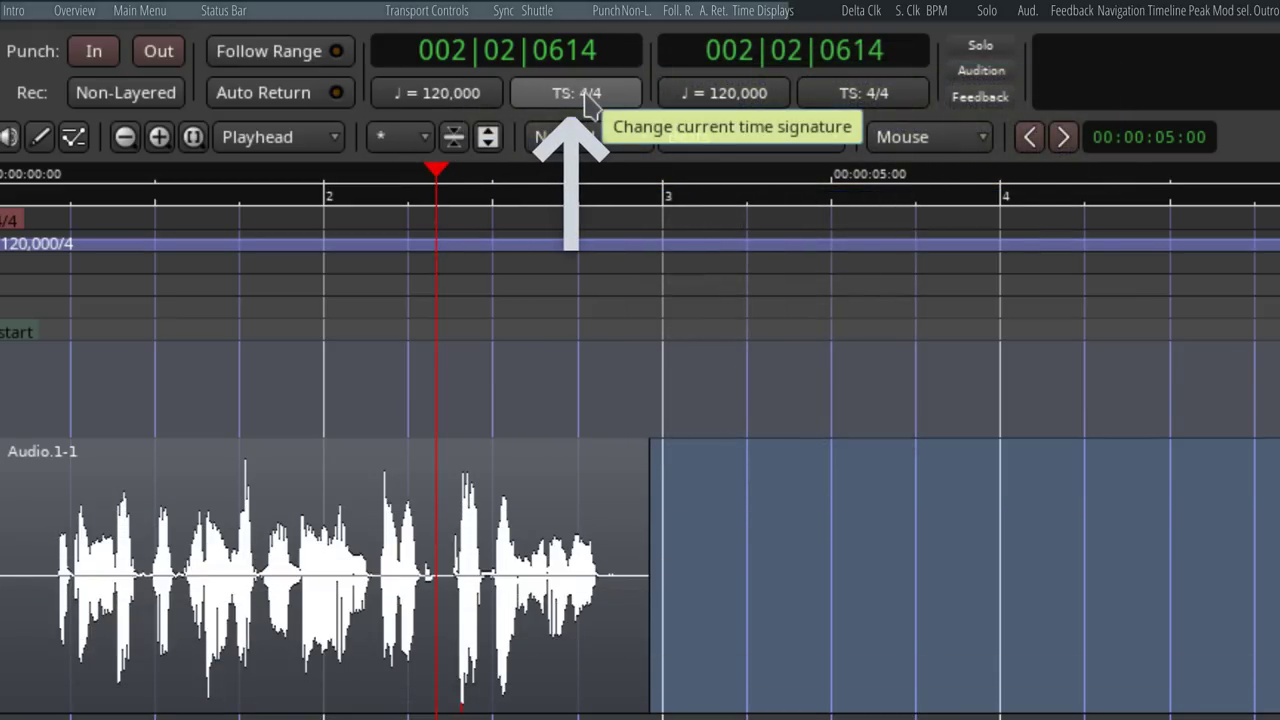
right_click(634, 57)
left_click(824, 146)
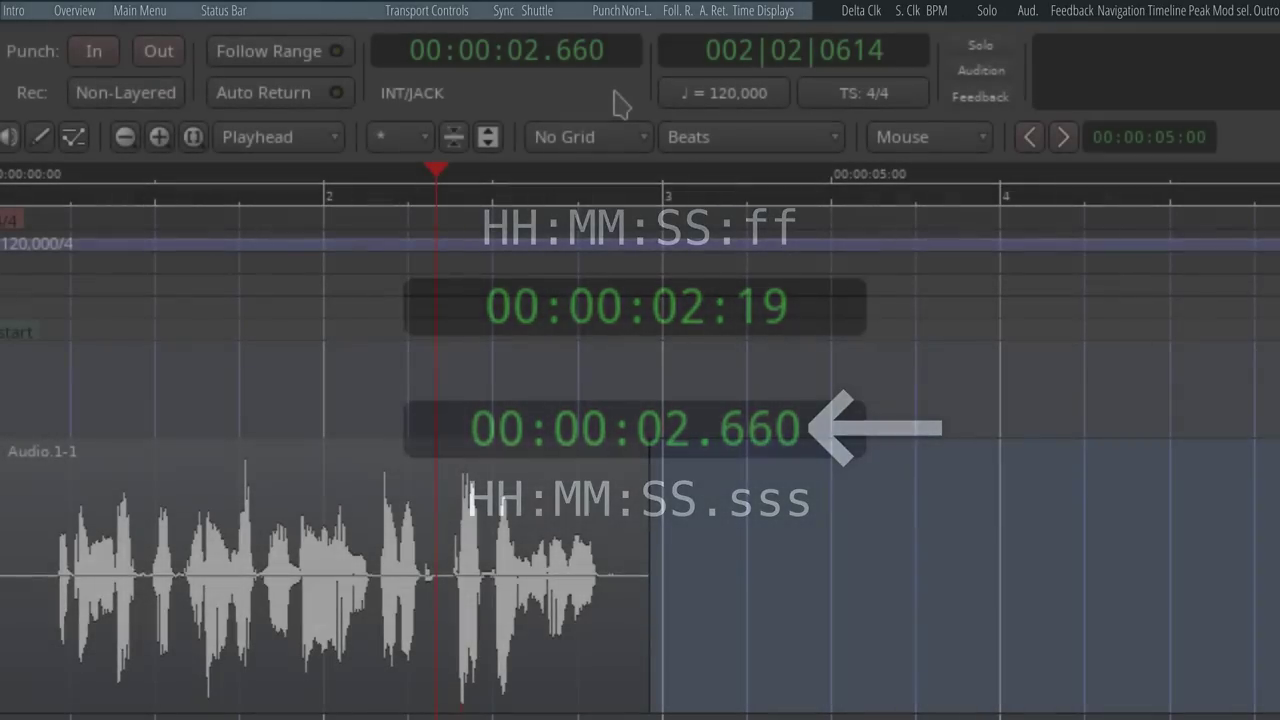
Switch the primary clock to Samples and drag the playhead back to just before bar 2.
right_click(616, 76)
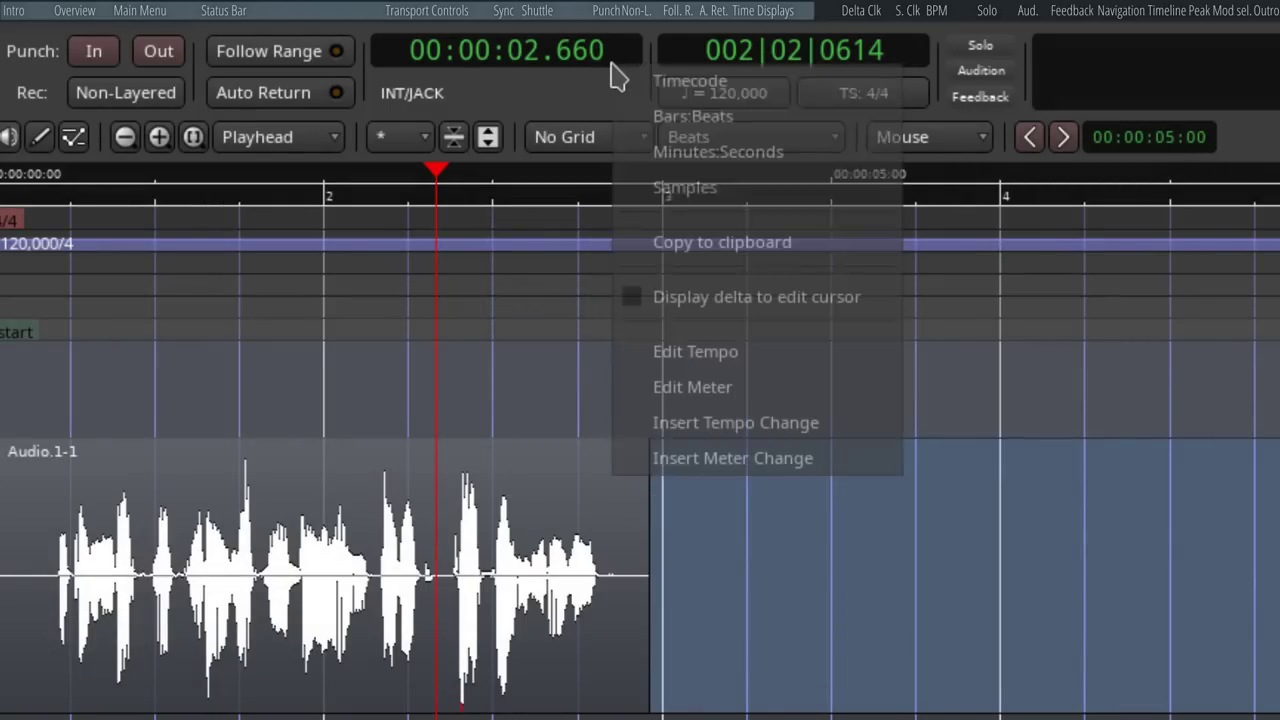
left_click(657, 189)
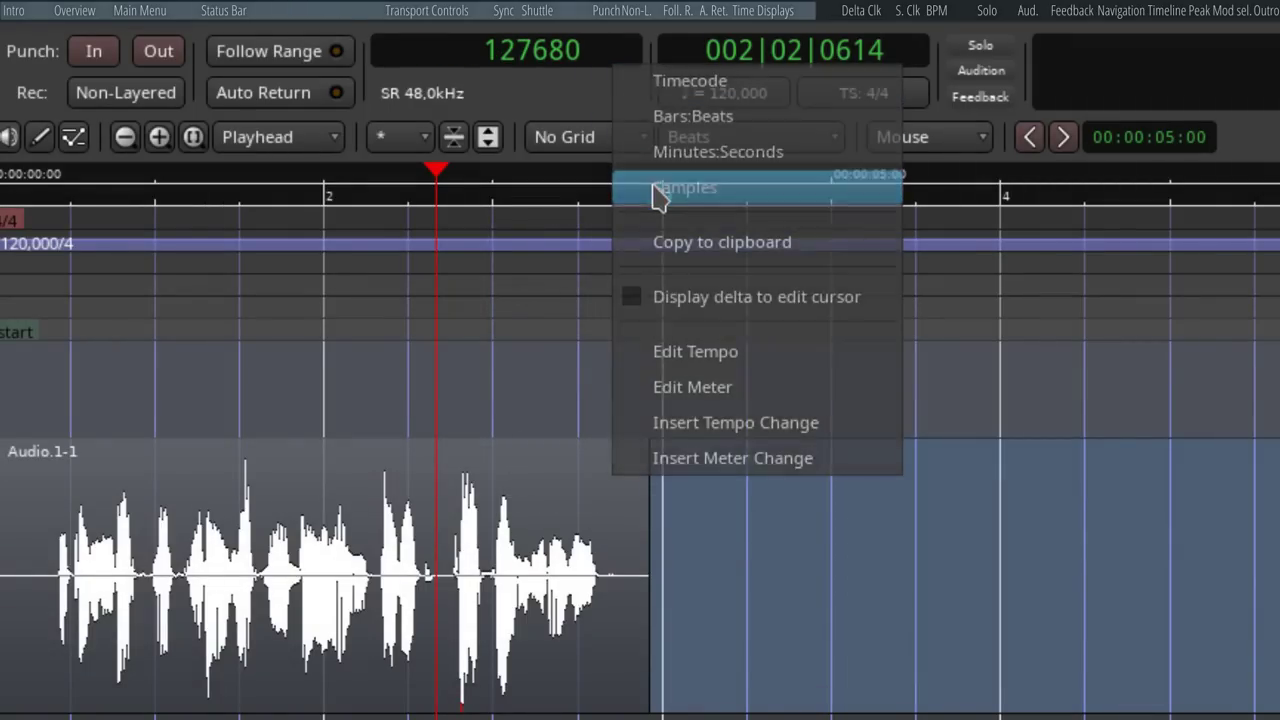
left_click_drag(445, 175, 322, 237)
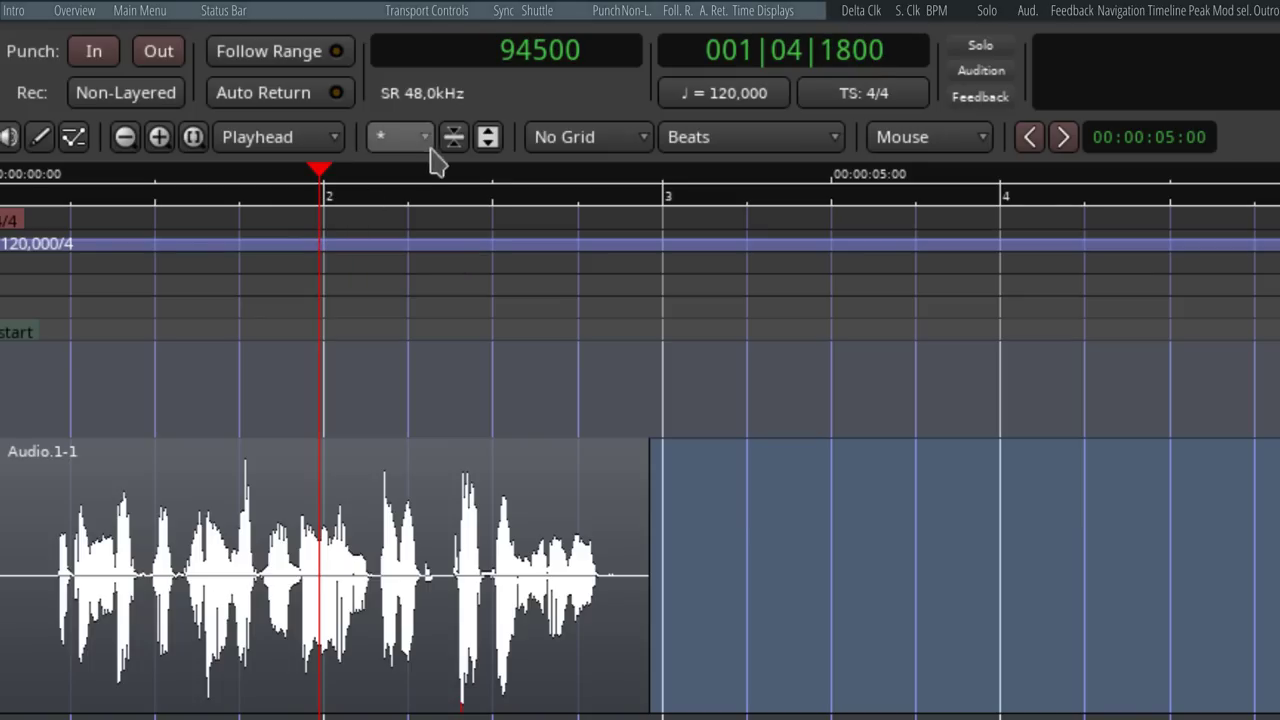
Turn on 'Display delta to edit cursor' for the primary clock, then drag the playhead to the start and back before bar 2.
right_click(624, 52)
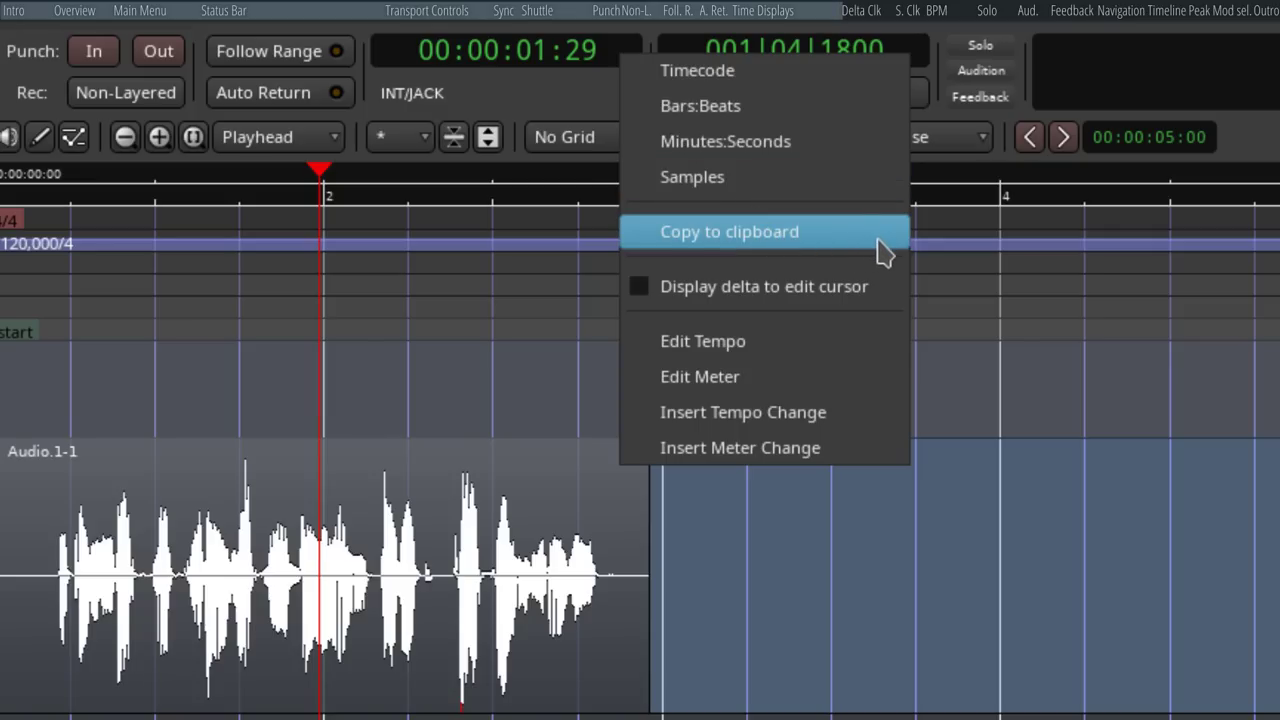
left_click(858, 295)
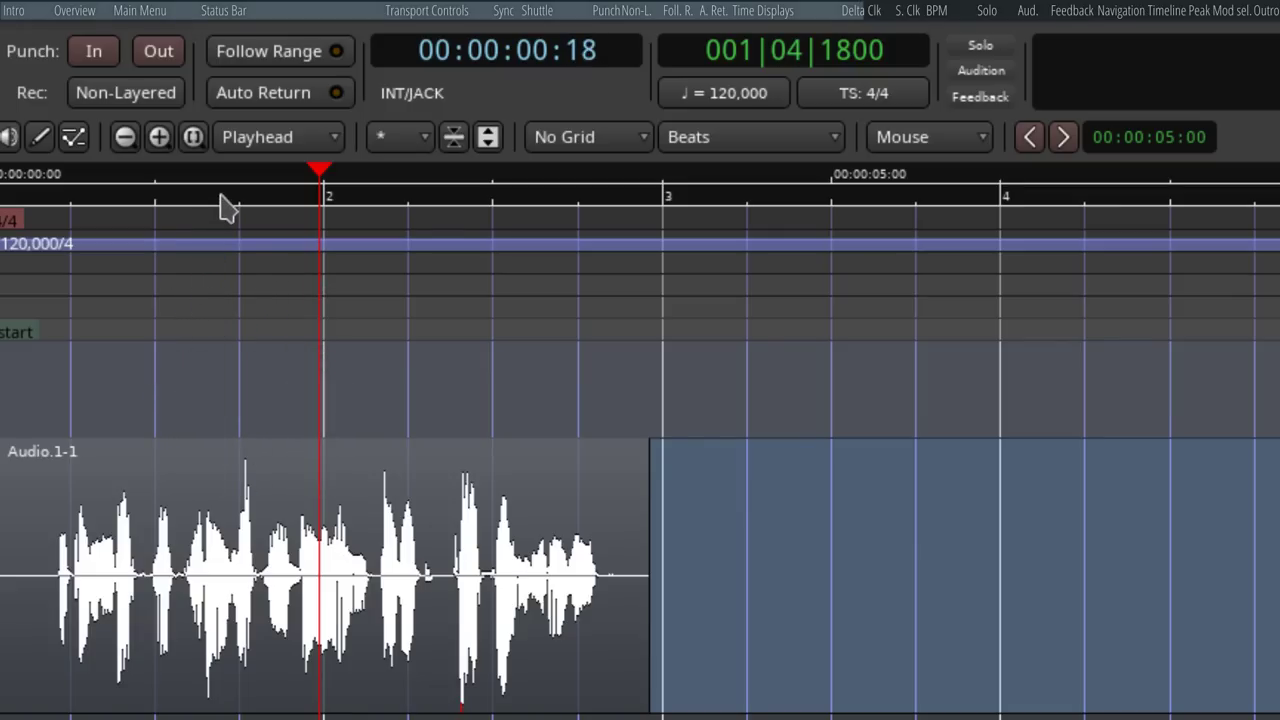
left_click_drag(223, 206, 60, 235)
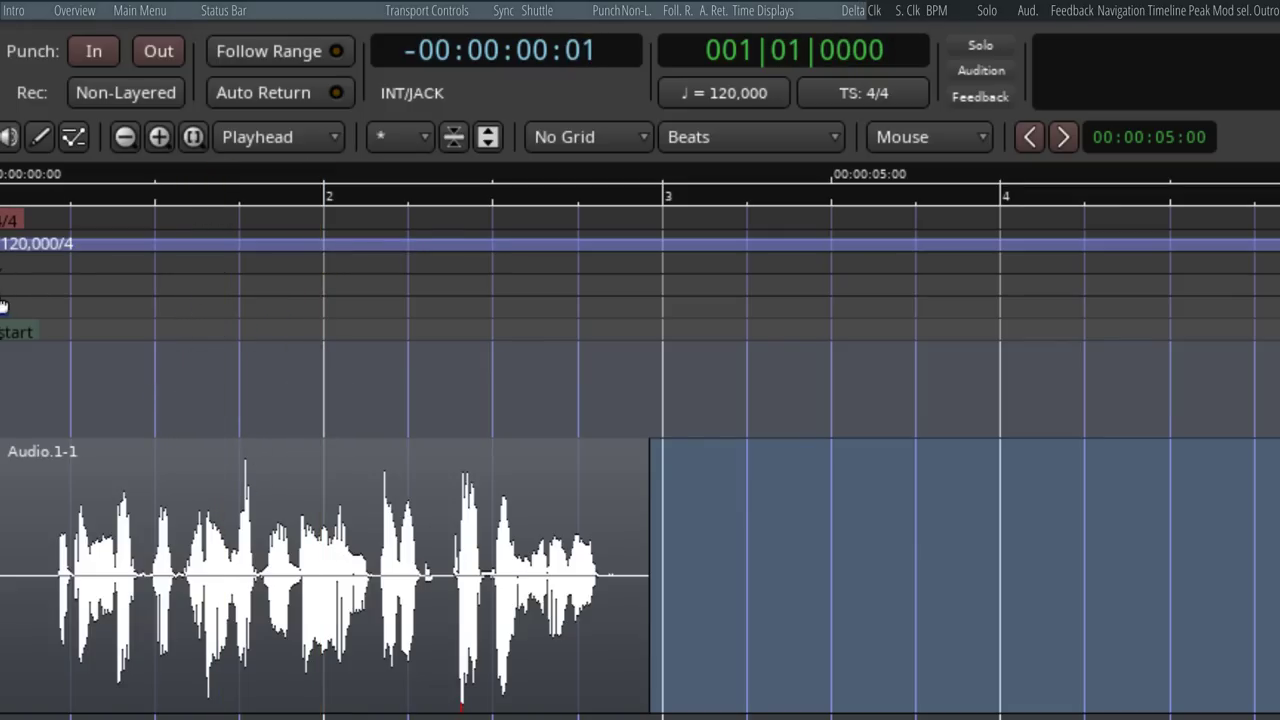
left_click_drag(72, 218, 267, 235)
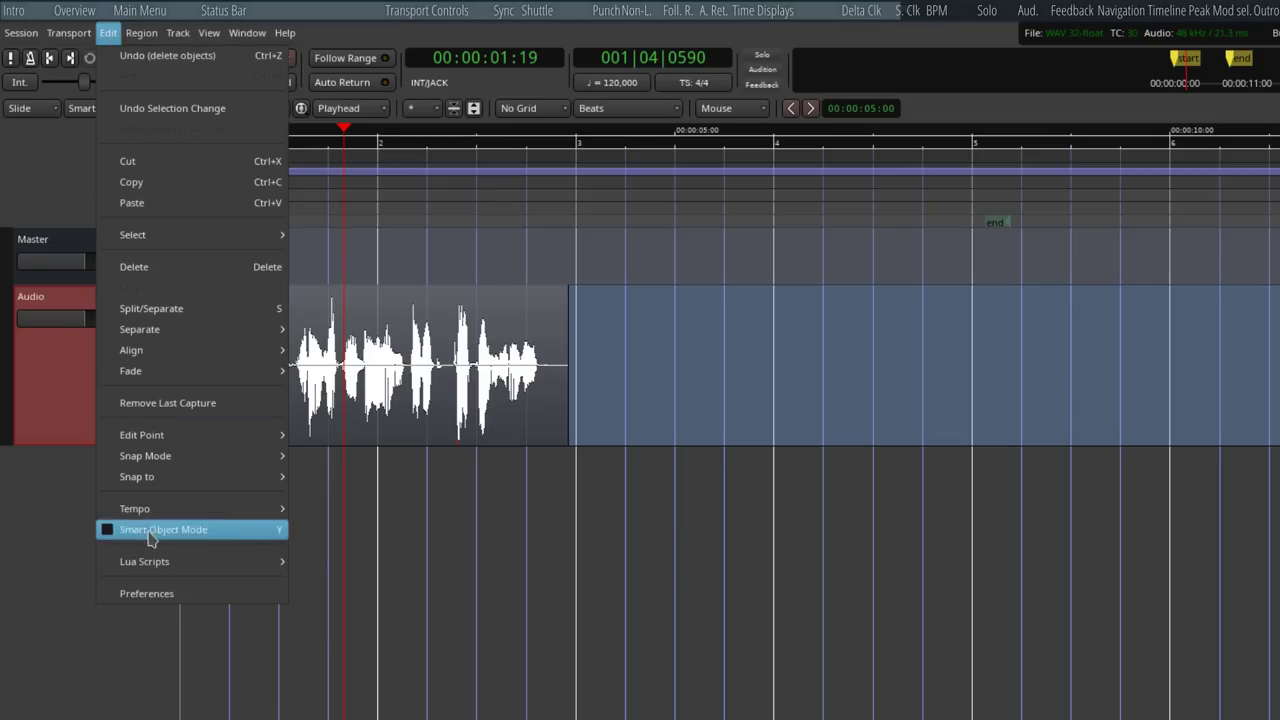
Tick Display Selection Clock under Preferences > Appearance > Toolbar.
left_click(134, 593)
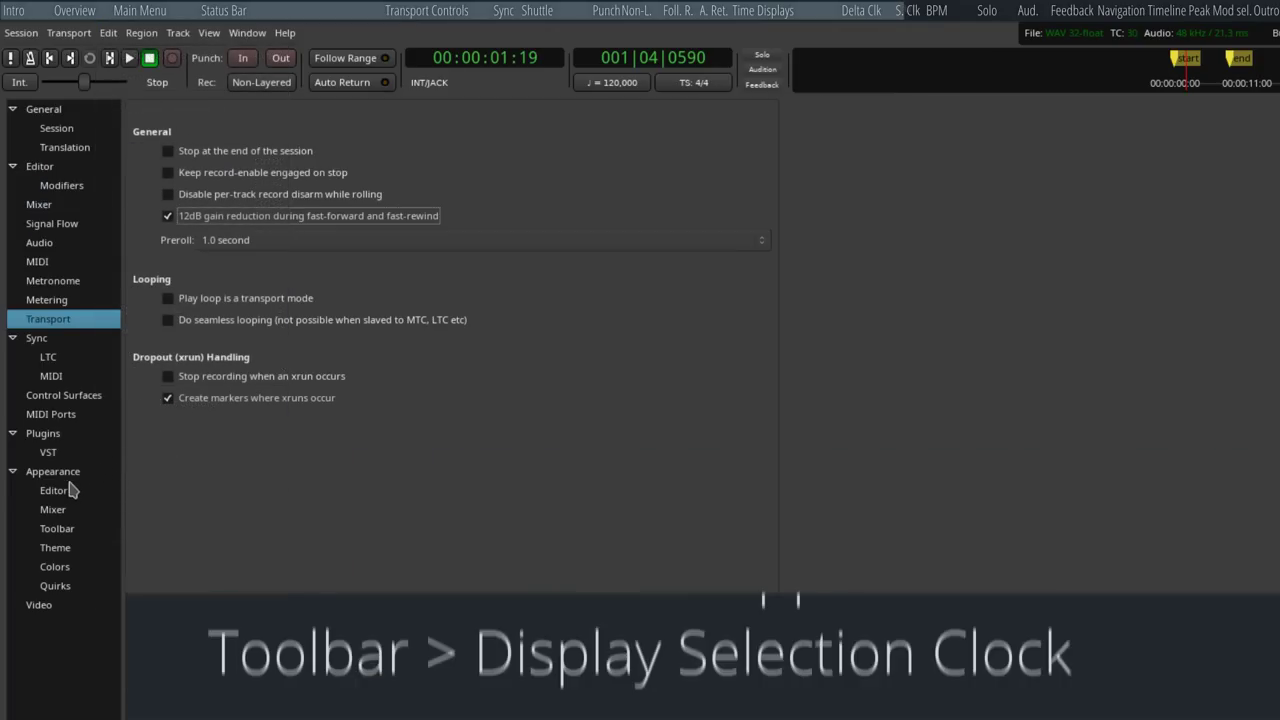
left_click(60, 530)
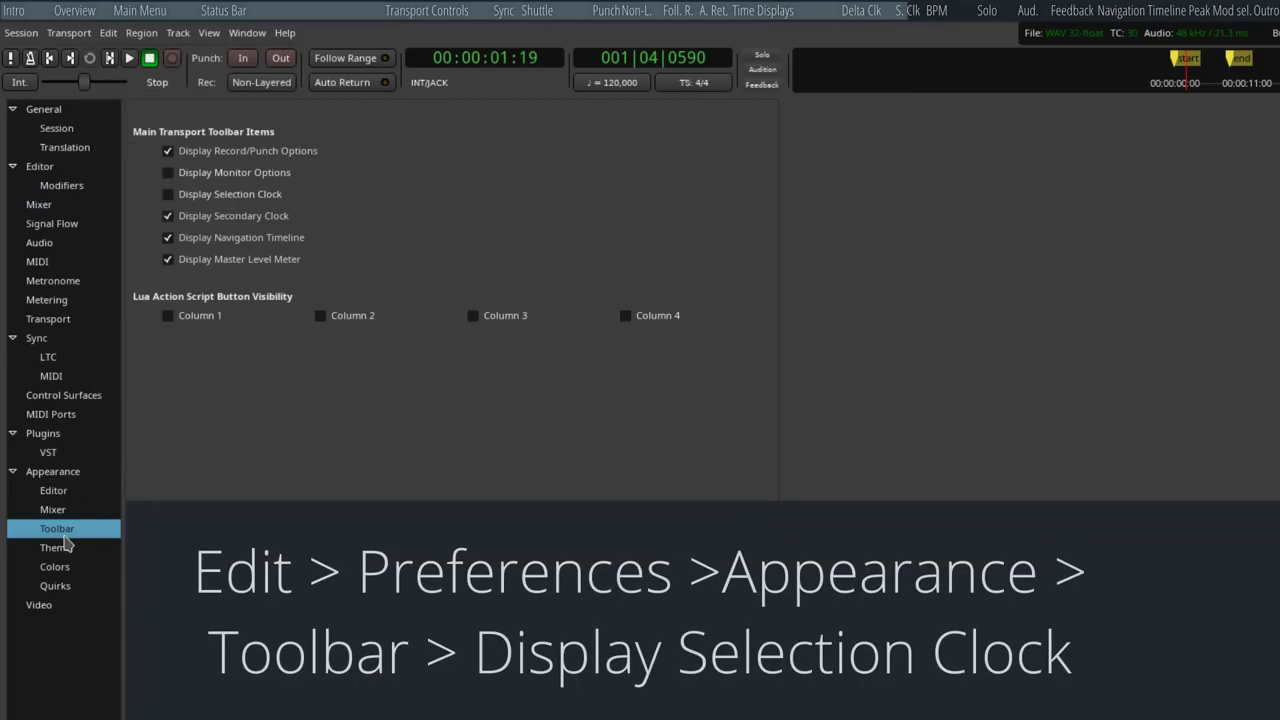
left_click(224, 197)
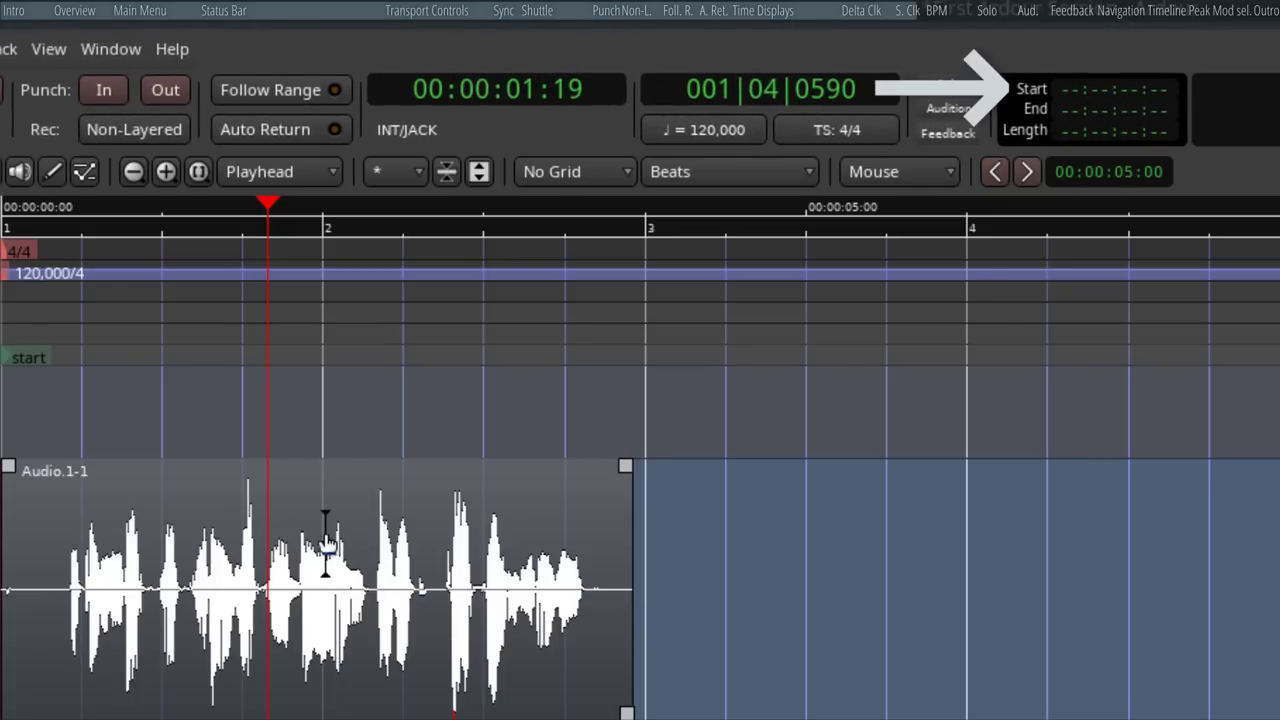
Test the selection clock with the Audio.1-1 region, then a 02:07–02:21 range, leaving the playhead at 00:00:02:16.
left_click(325, 520)
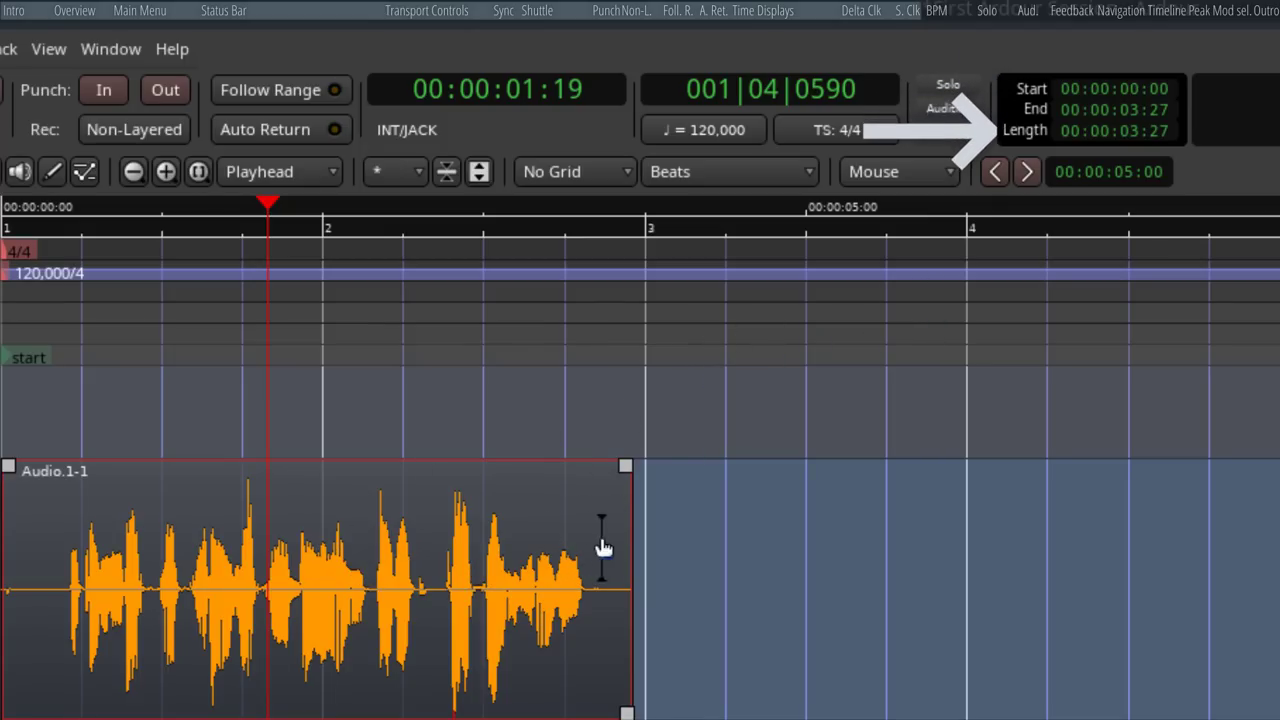
key("Escape")
left_click_drag(366, 580, 435, 580)
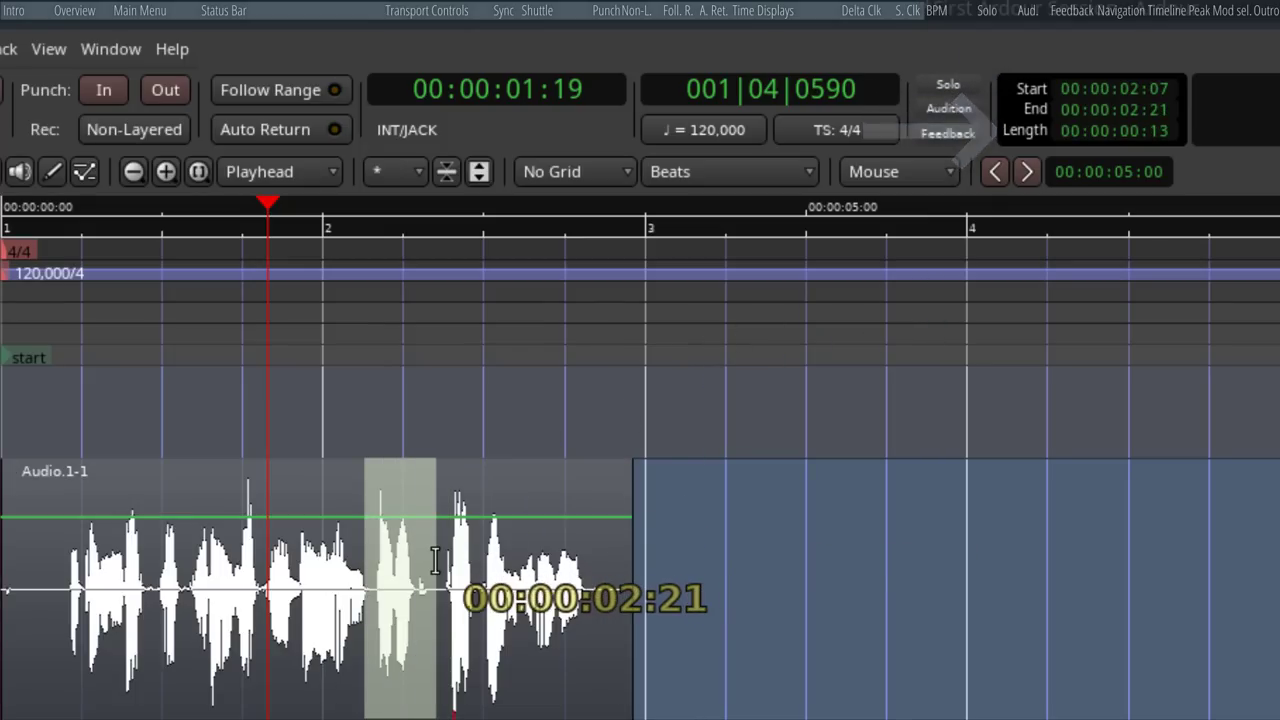
left_click(413, 560)
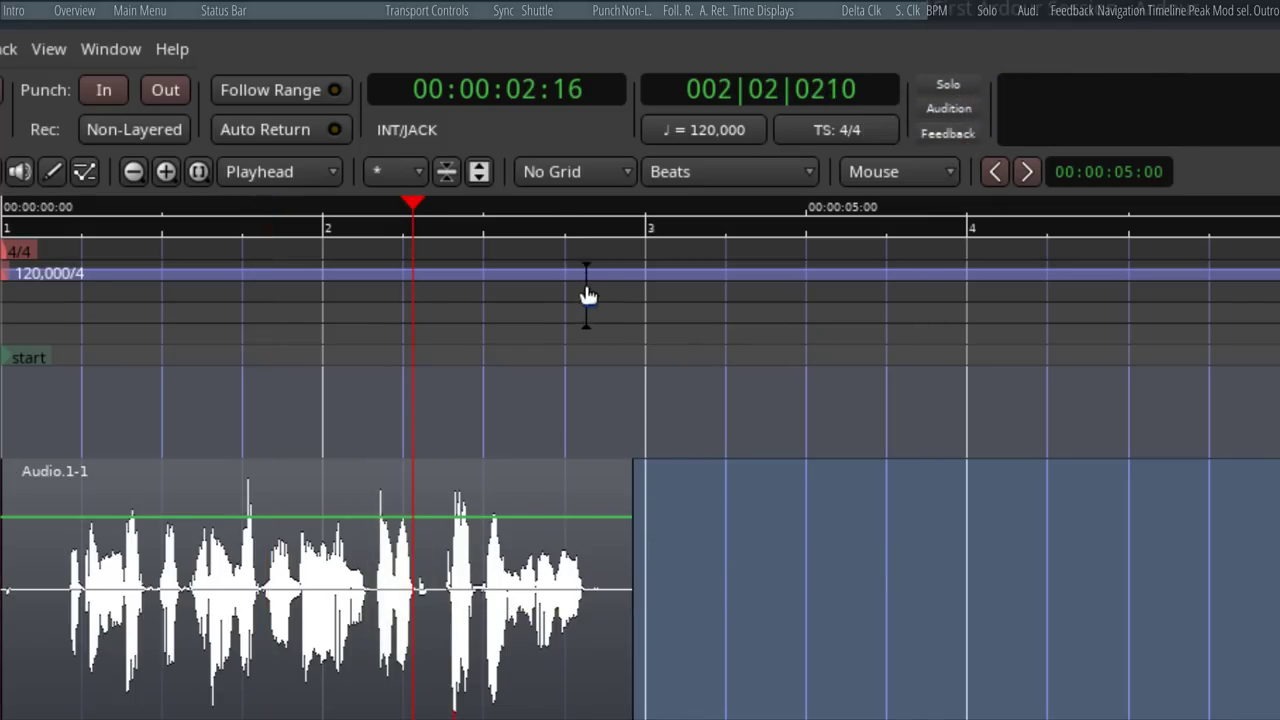
right_click(575, 100)
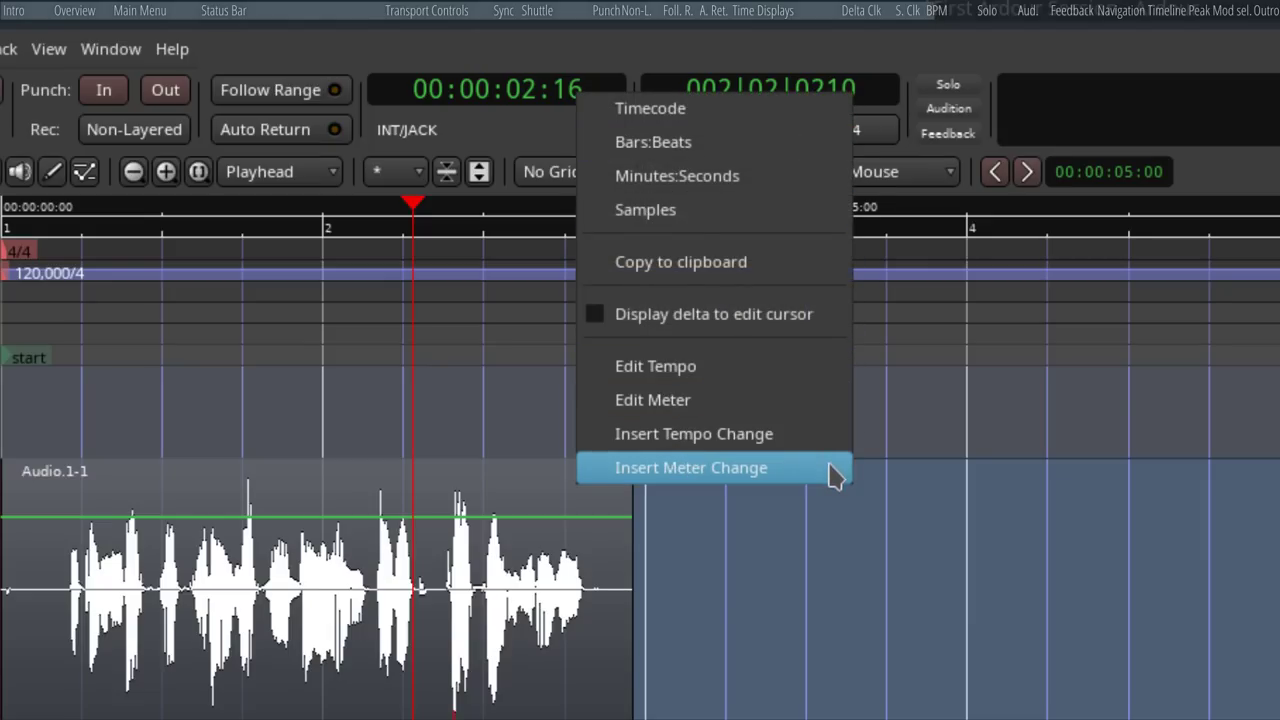
Change the session tempo to 130 BPM and insert a 130 BPM tempo change at the playhead.
left_click(824, 372)
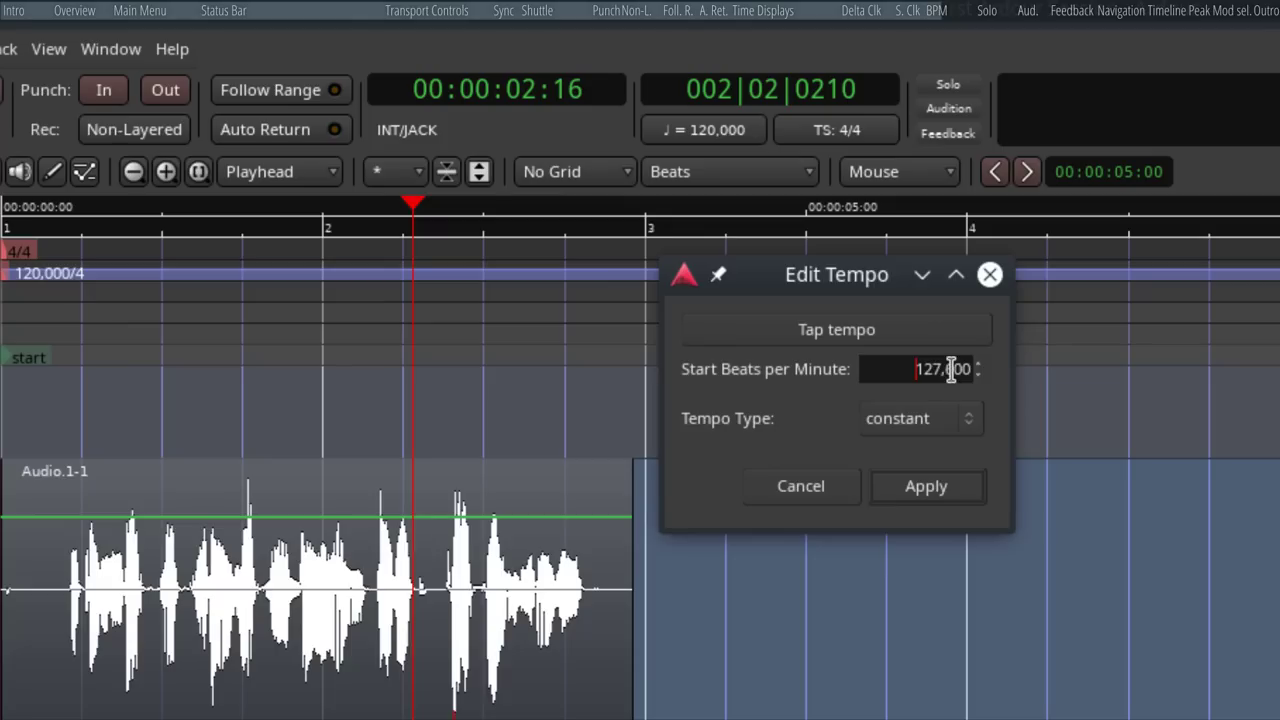
left_click(941, 488)
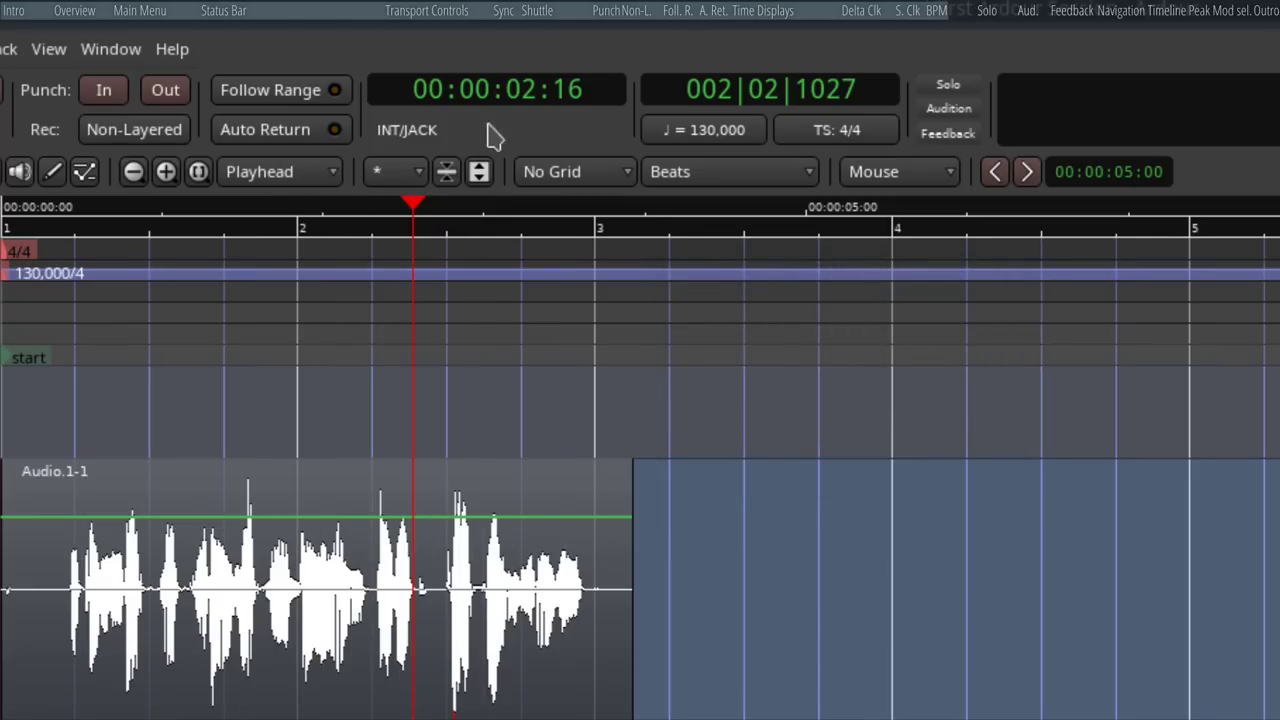
right_click(518, 98)
left_click(688, 440)
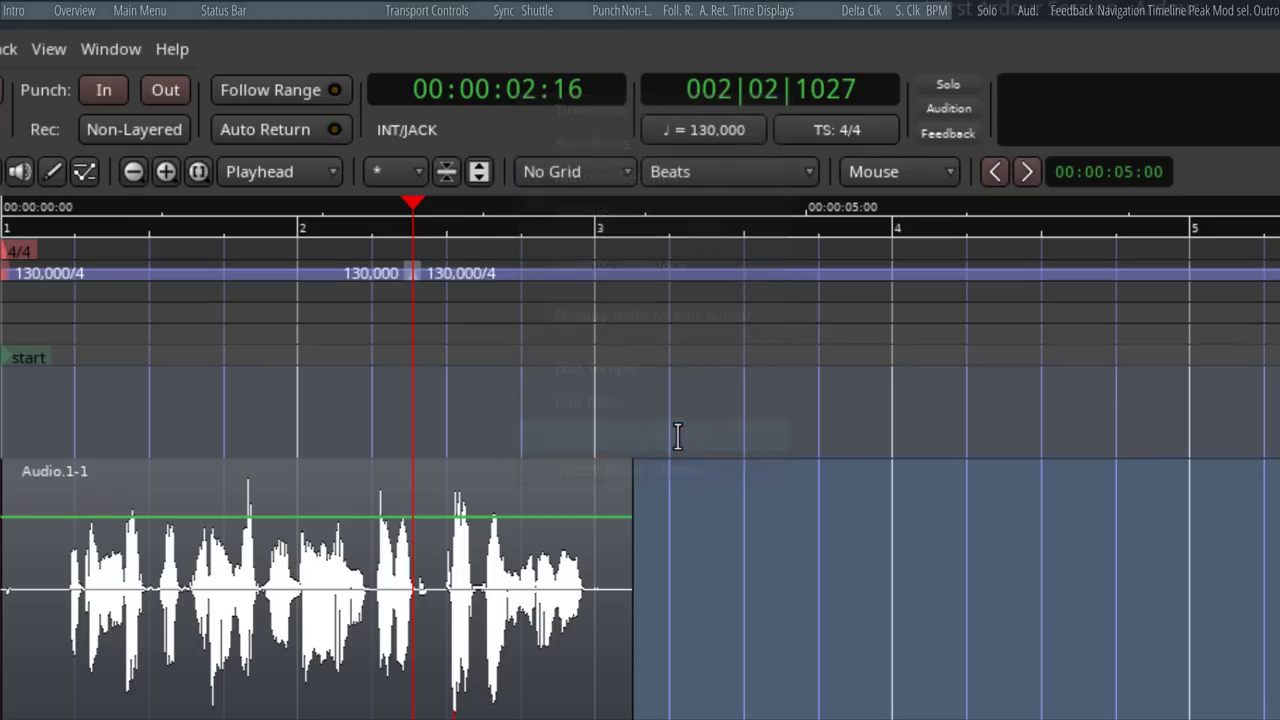
Move the playhead just before bar 3, start a meter change there, then cancel the New Meter dialog.
left_click(545, 238)
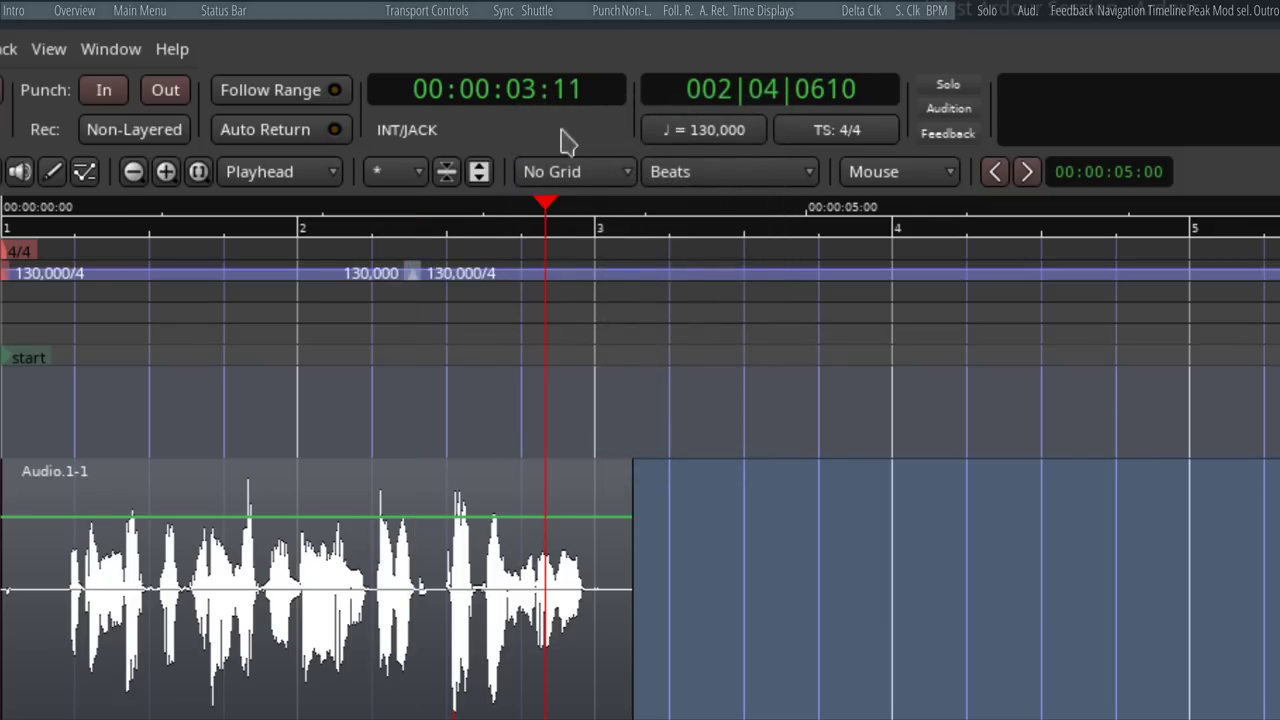
right_click(552, 92)
left_click(662, 470)
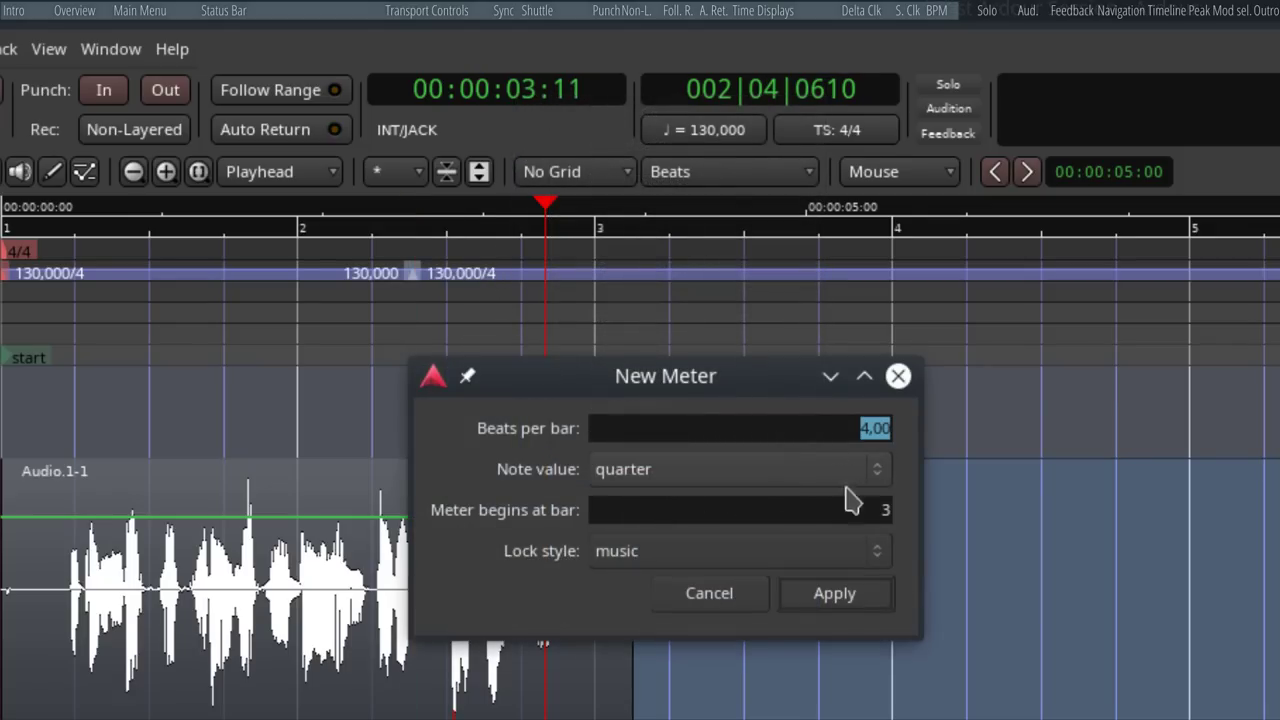
left_click(743, 594)
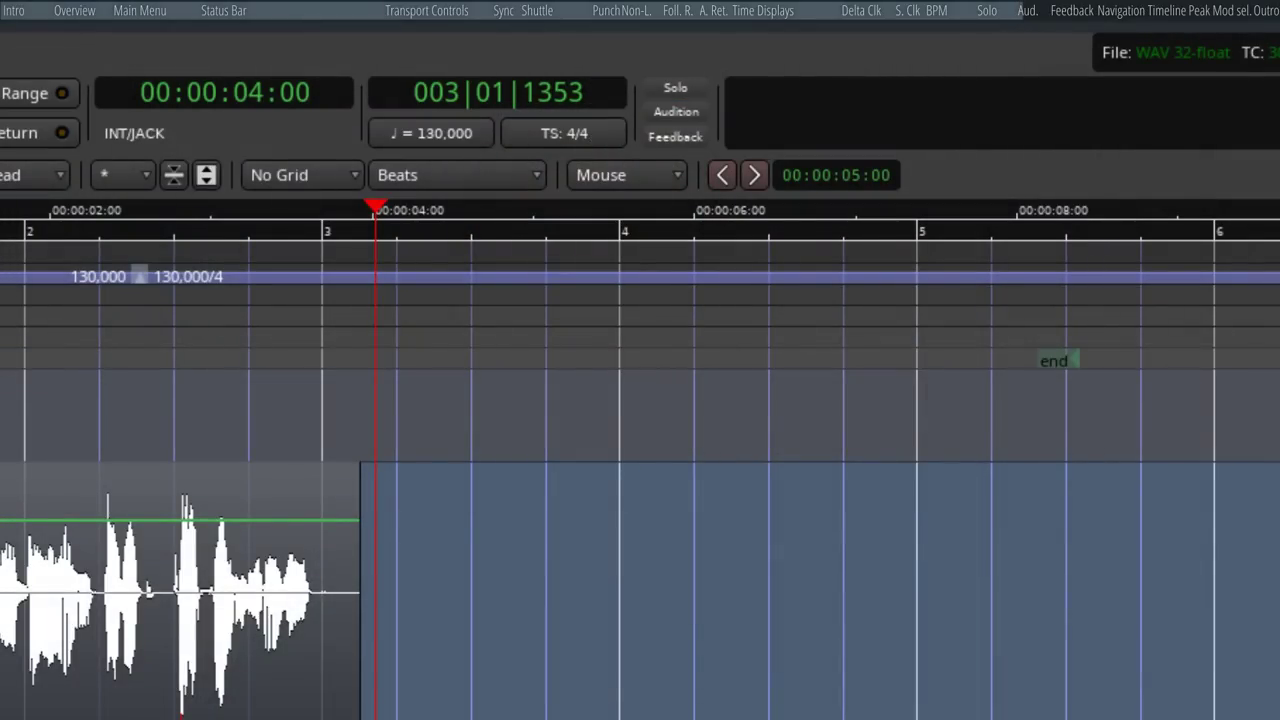
Play the session from just after bar 3, at 003|01|0788.
left_click(279, 317)
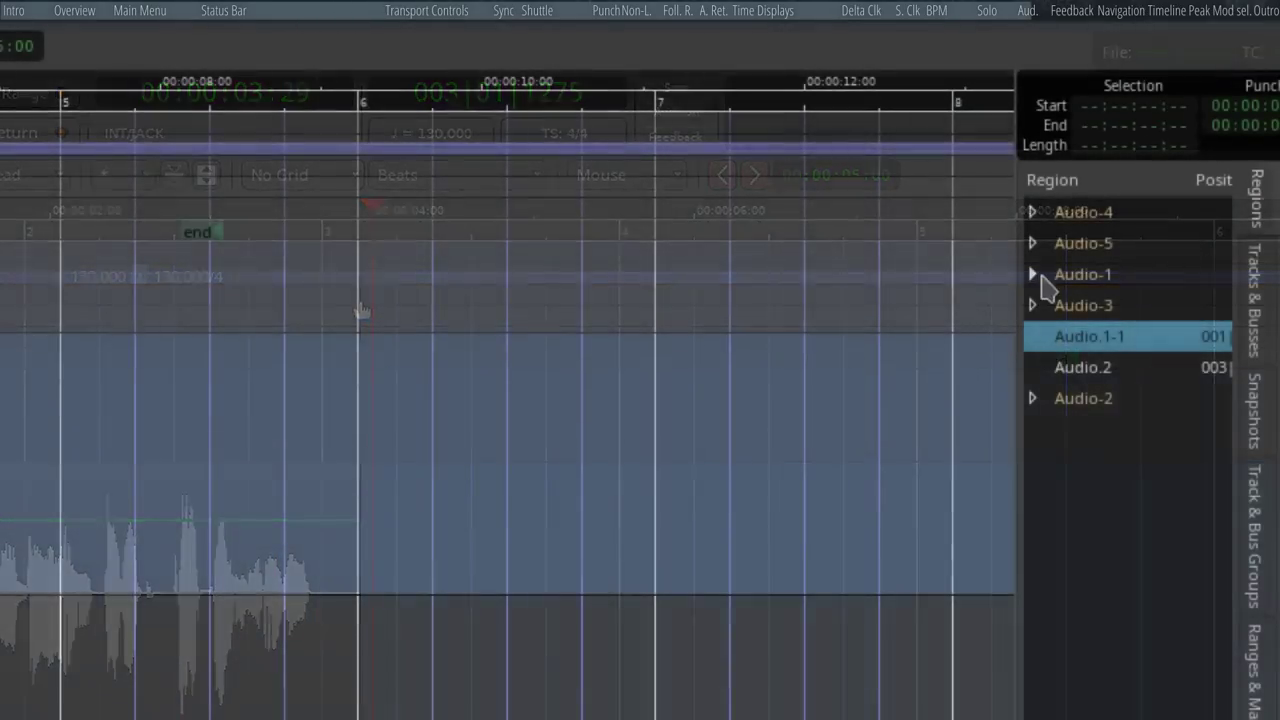
Expand Audio-1 in the Regions list and audition its first region.
left_click(1034, 275)
right_click(1145, 315)
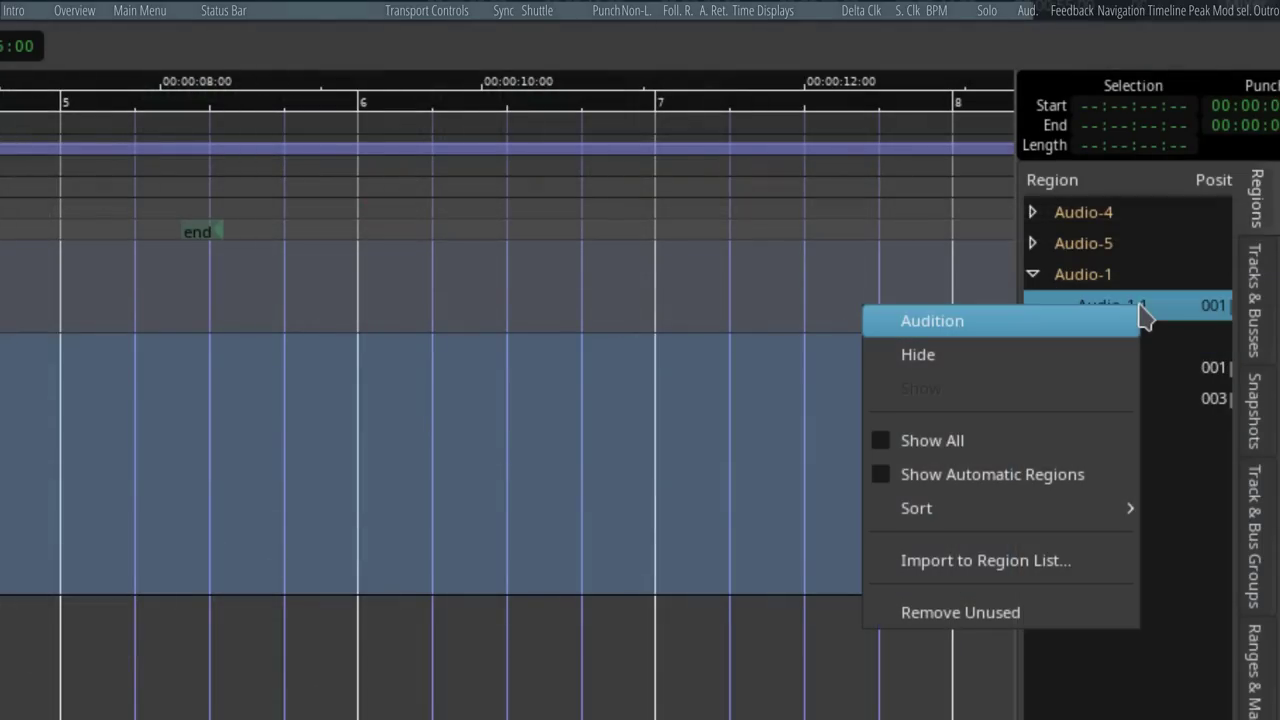
left_click(1053, 325)
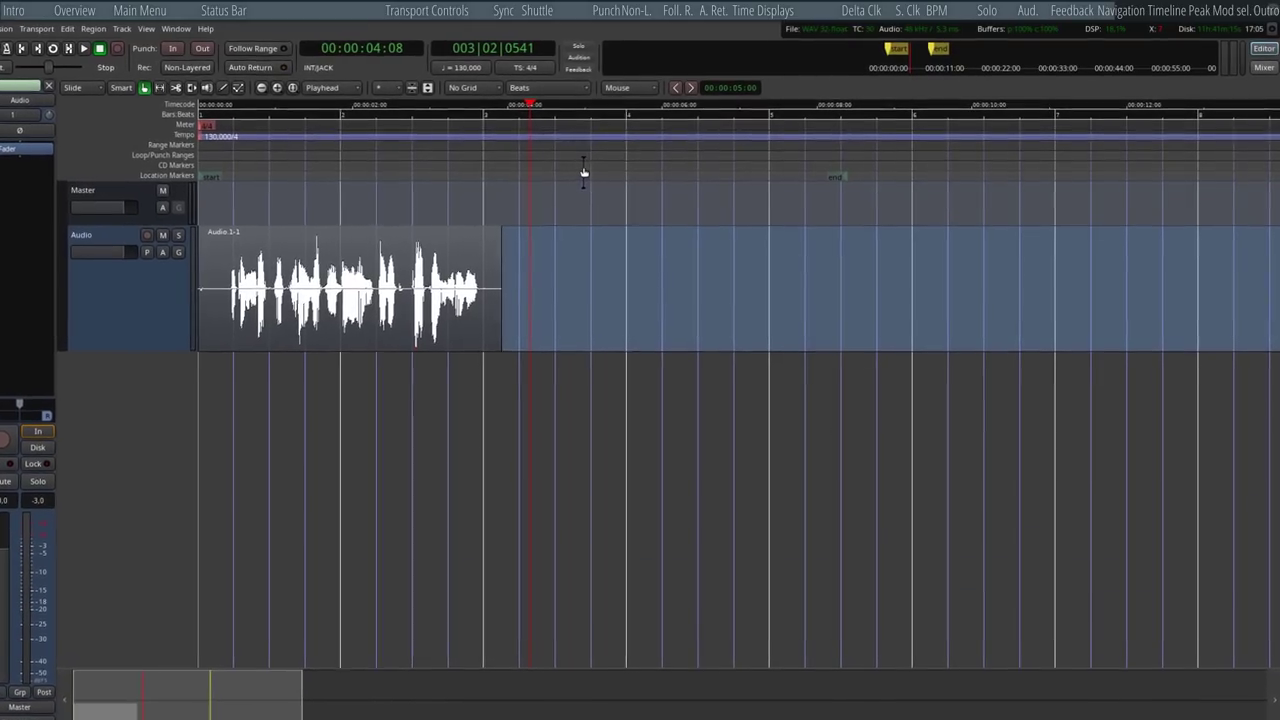
Rename the mark1 location marker to A.
double_click(584, 172)
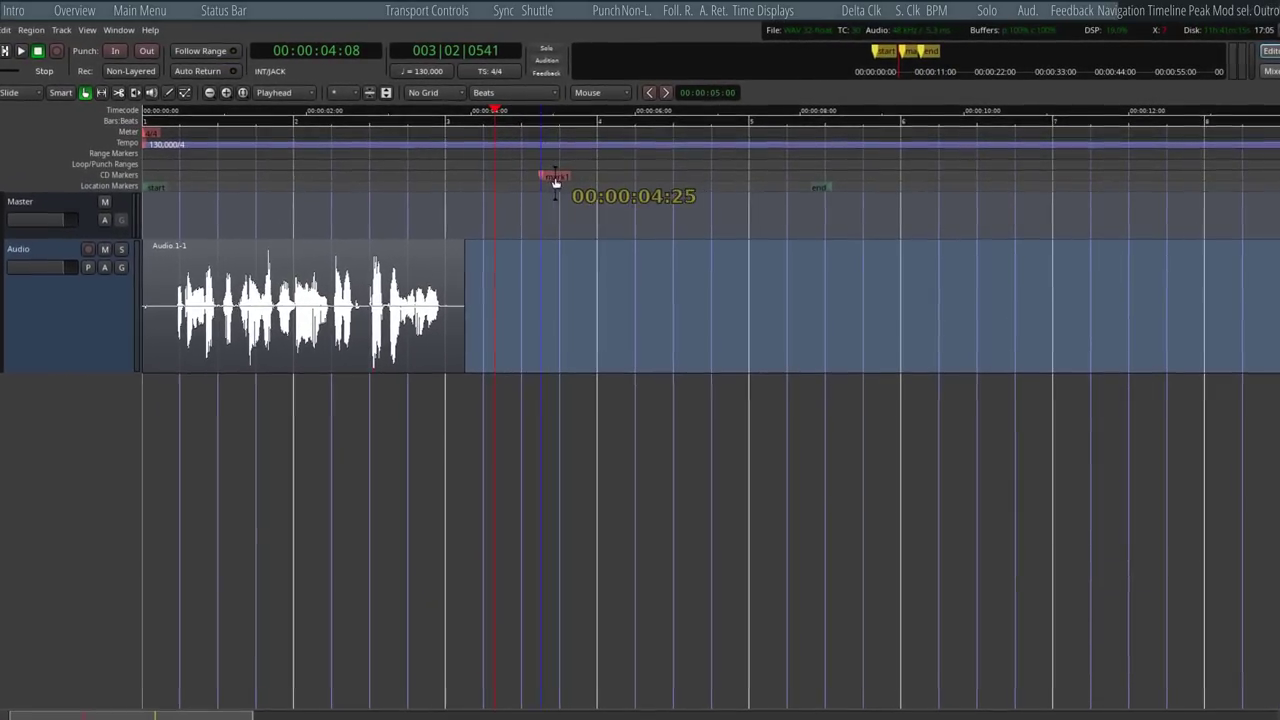
mouse_move(556, 181)
left_mouse_down()
mouse_move(540, 182)
mouse_move(553, 181)
left_mouse_up()
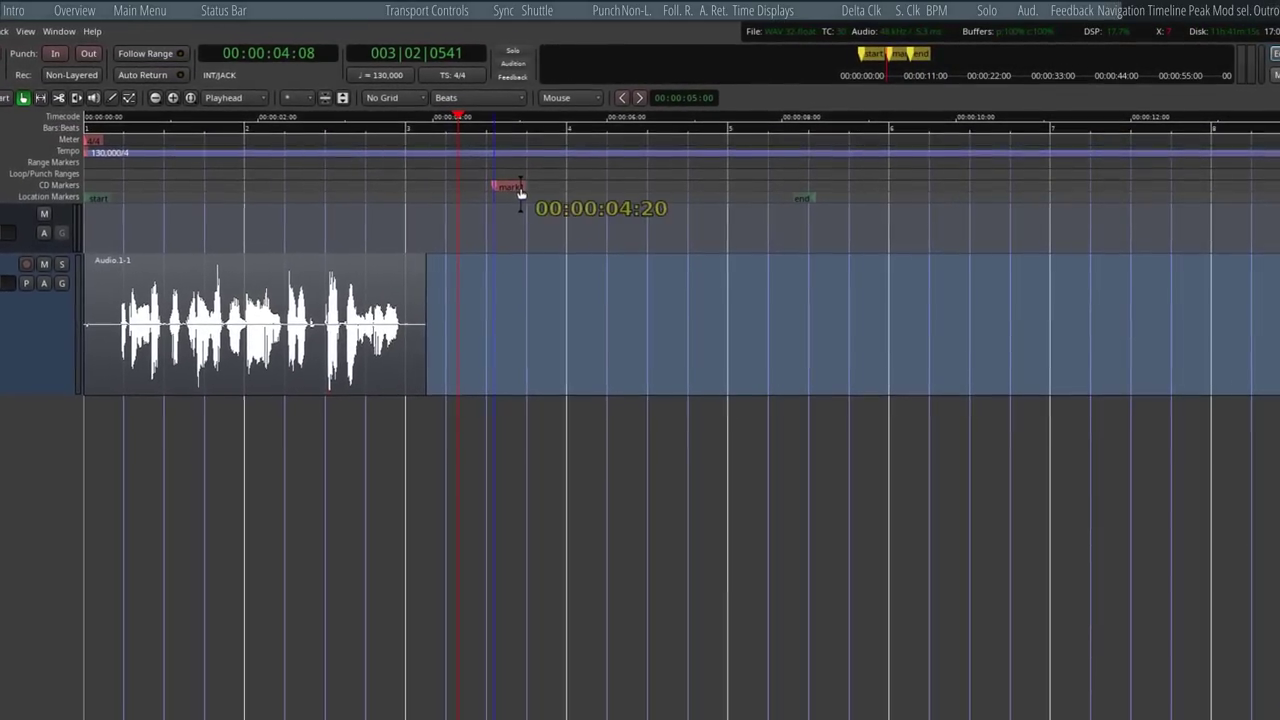
double_click(519, 192)
type("A")
key("Return")
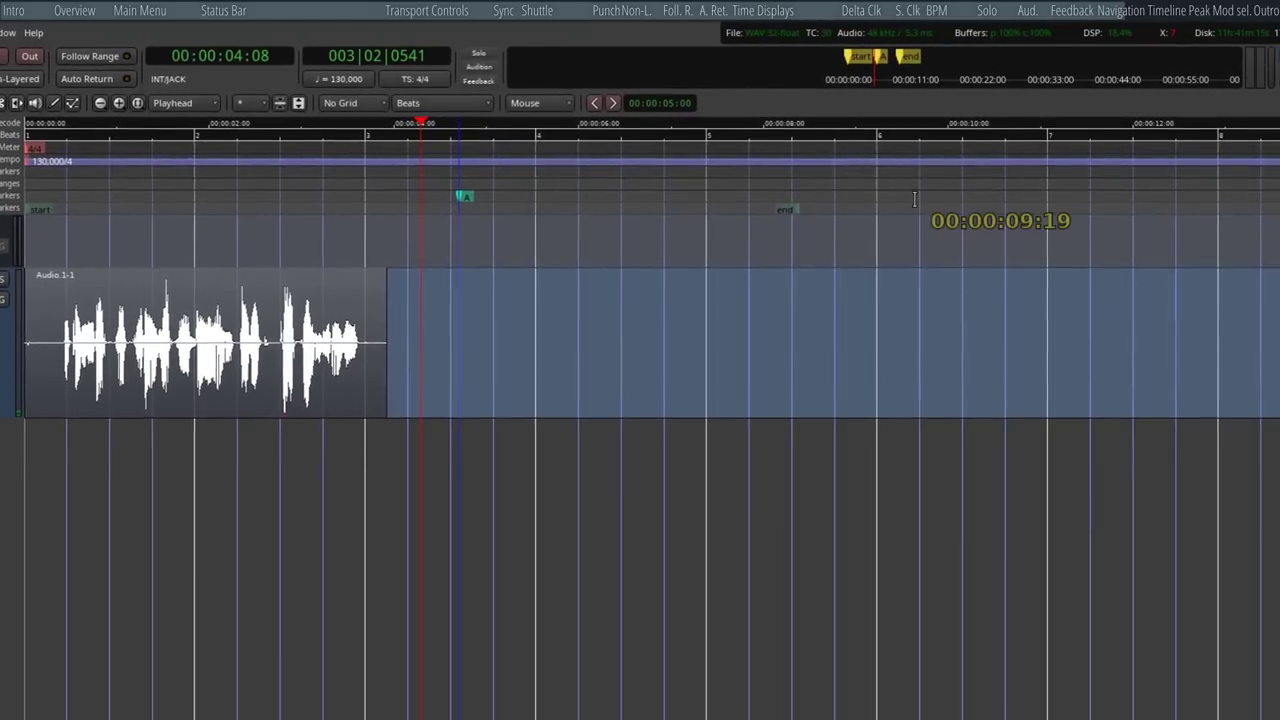
Add a second location marker near 9 seconds and name it B.
double_click(914, 199)
double_click(915, 200)
type("B")
key("Return")
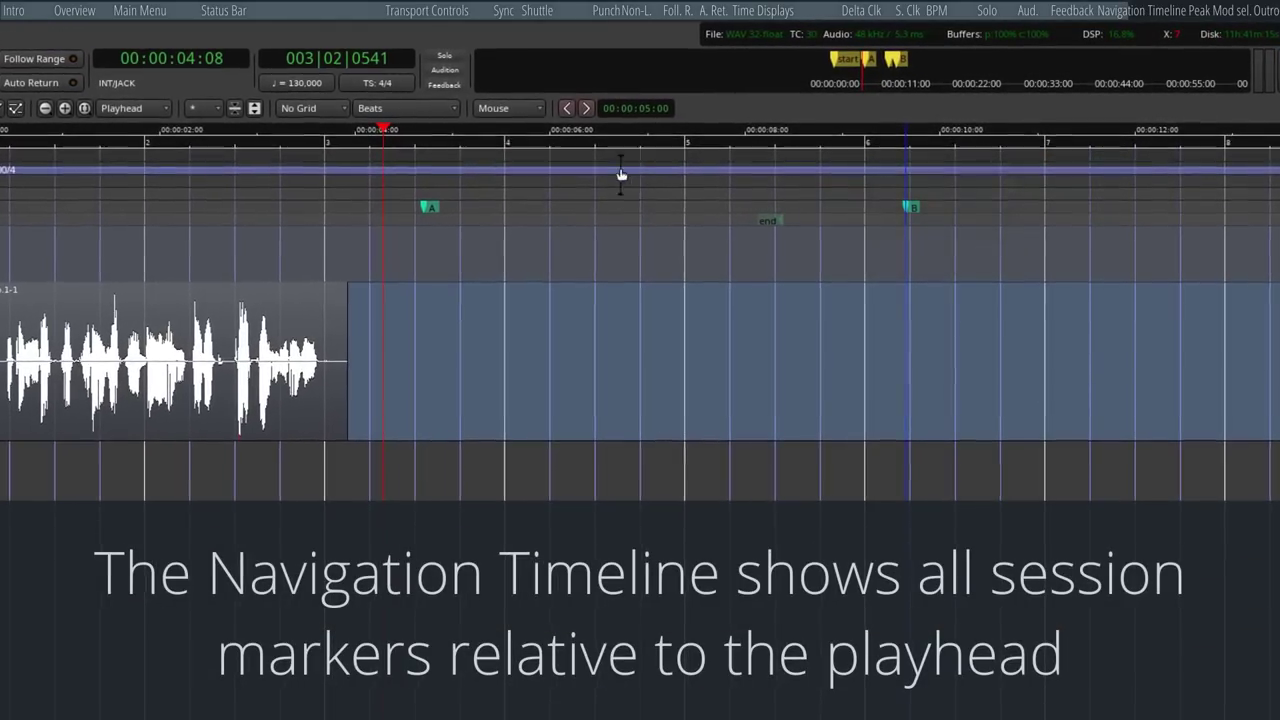
Set the navigation timeline span to 30 sec and scrub the playhead just past 7 seconds.
left_click(597, 172)
right_click(888, 82)
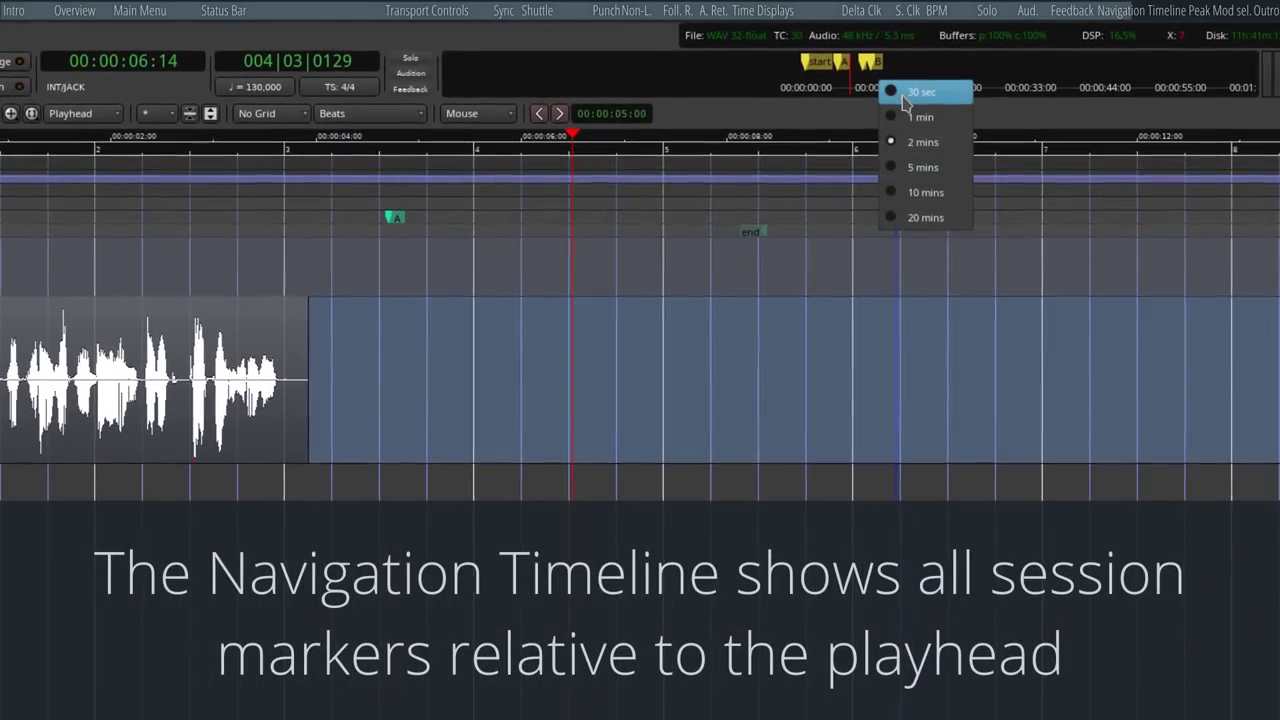
left_click(905, 93)
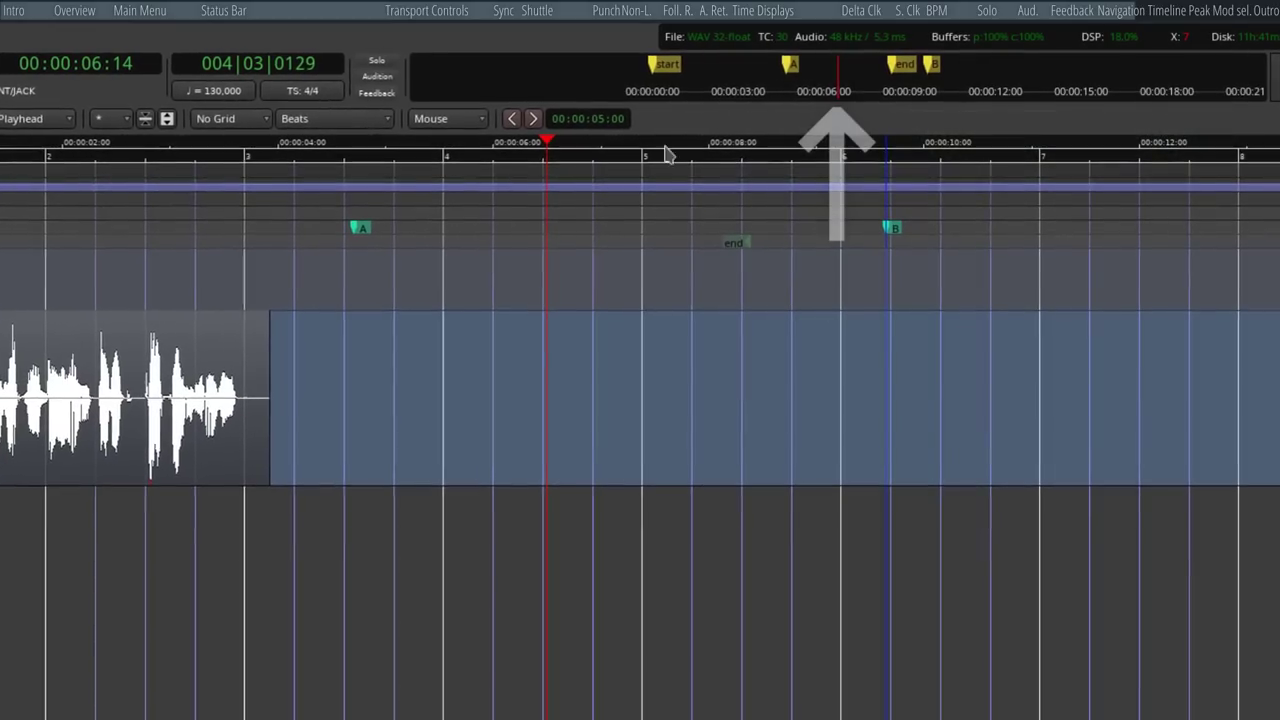
mouse_move(546, 163)
left_mouse_down()
mouse_move(672, 170)
mouse_move(414, 177)
mouse_move(550, 178)
left_mouse_up()
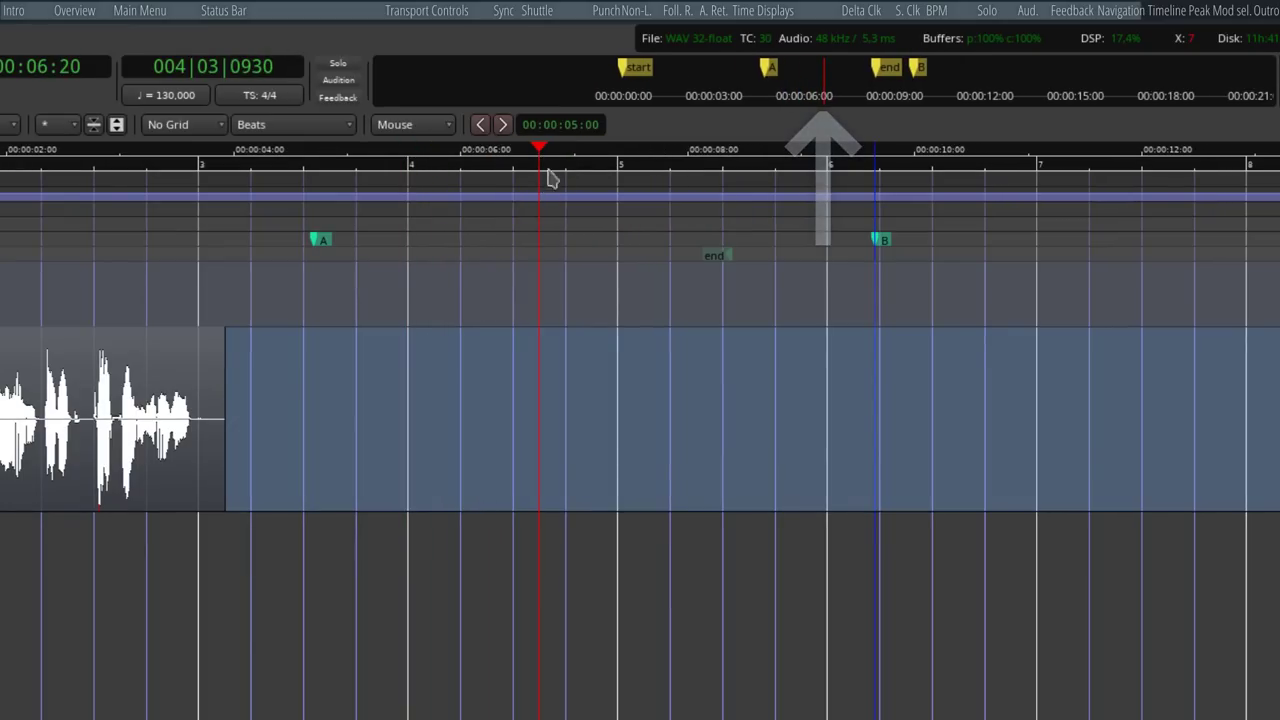
Try 1 min and 20 mins navigation timeline spans, then return it to 30 sec.
right_click(884, 89)
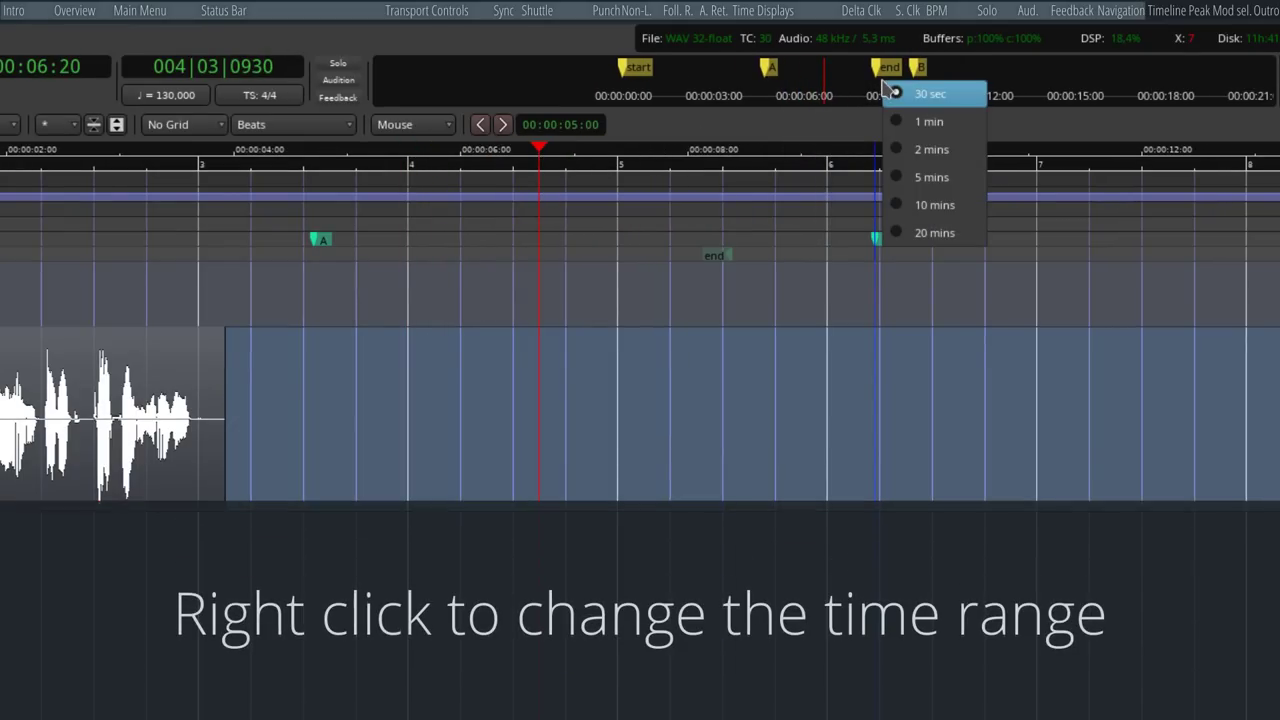
left_click(946, 150)
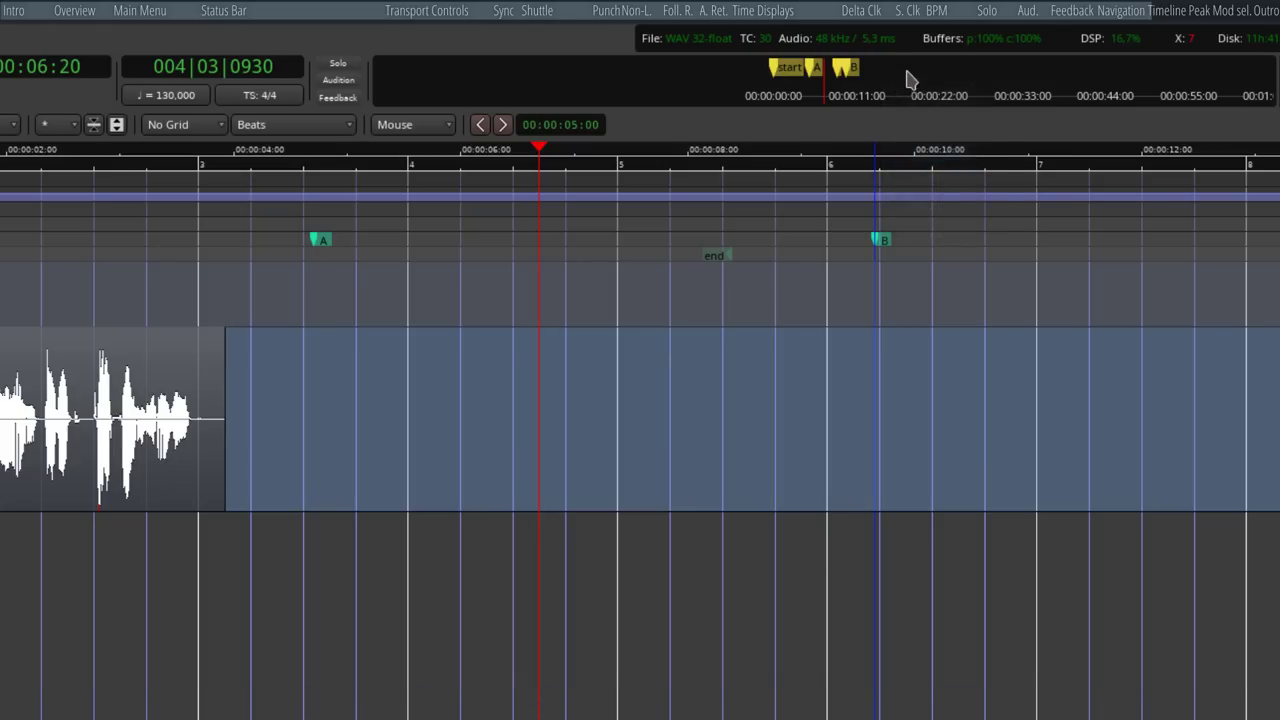
right_click(909, 74)
left_click(950, 222)
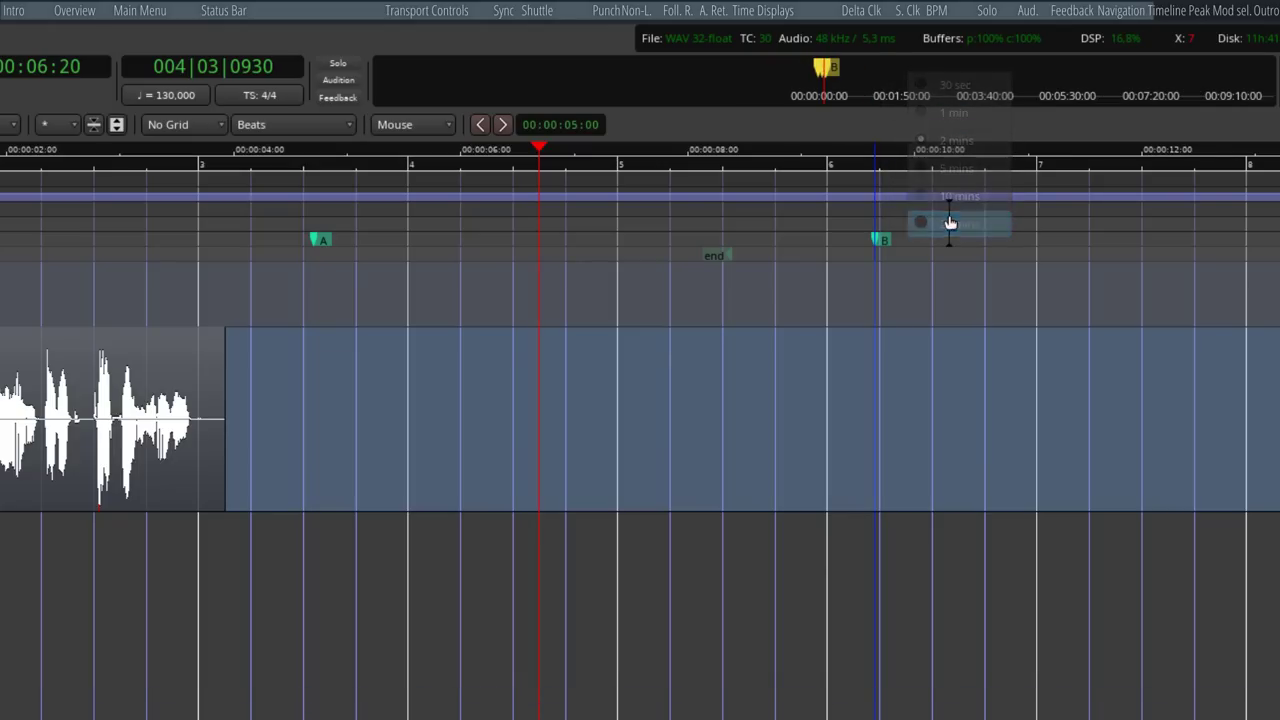
right_click(842, 84)
left_click(866, 97)
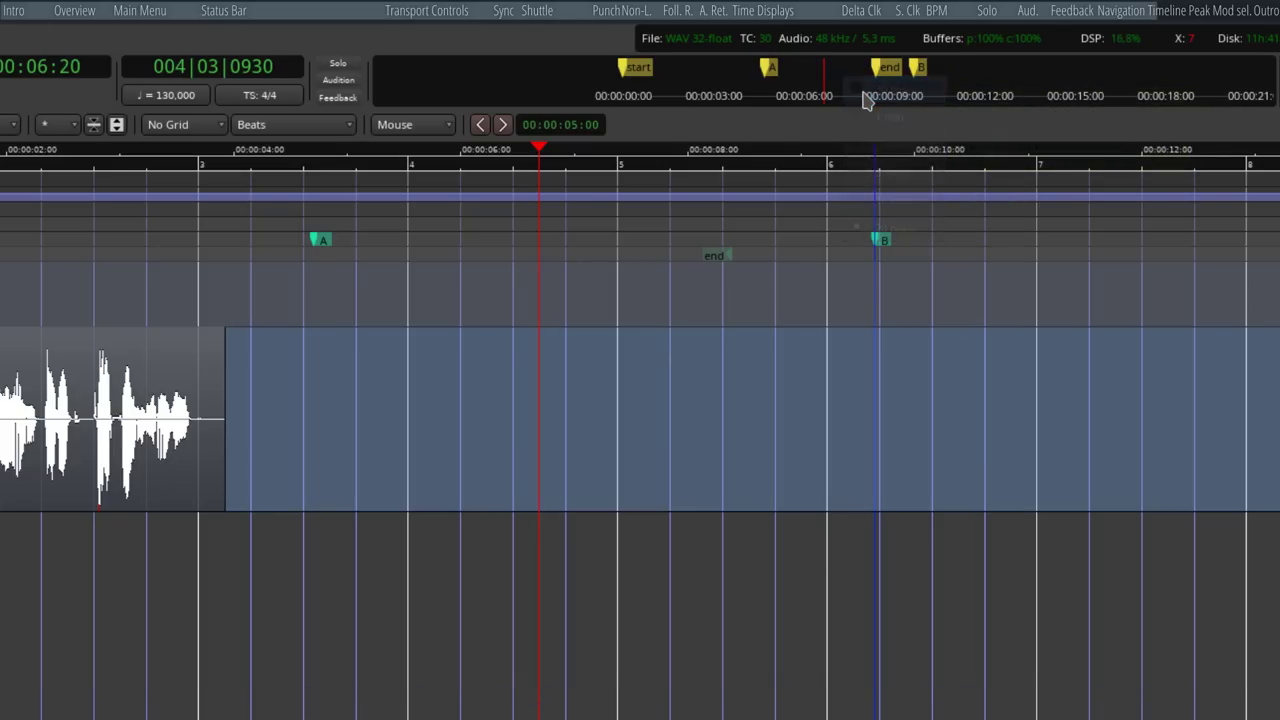
Locate the playhead at about 9, 4 and 2 seconds on the navigation timeline, then start playback.
left_click(922, 74)
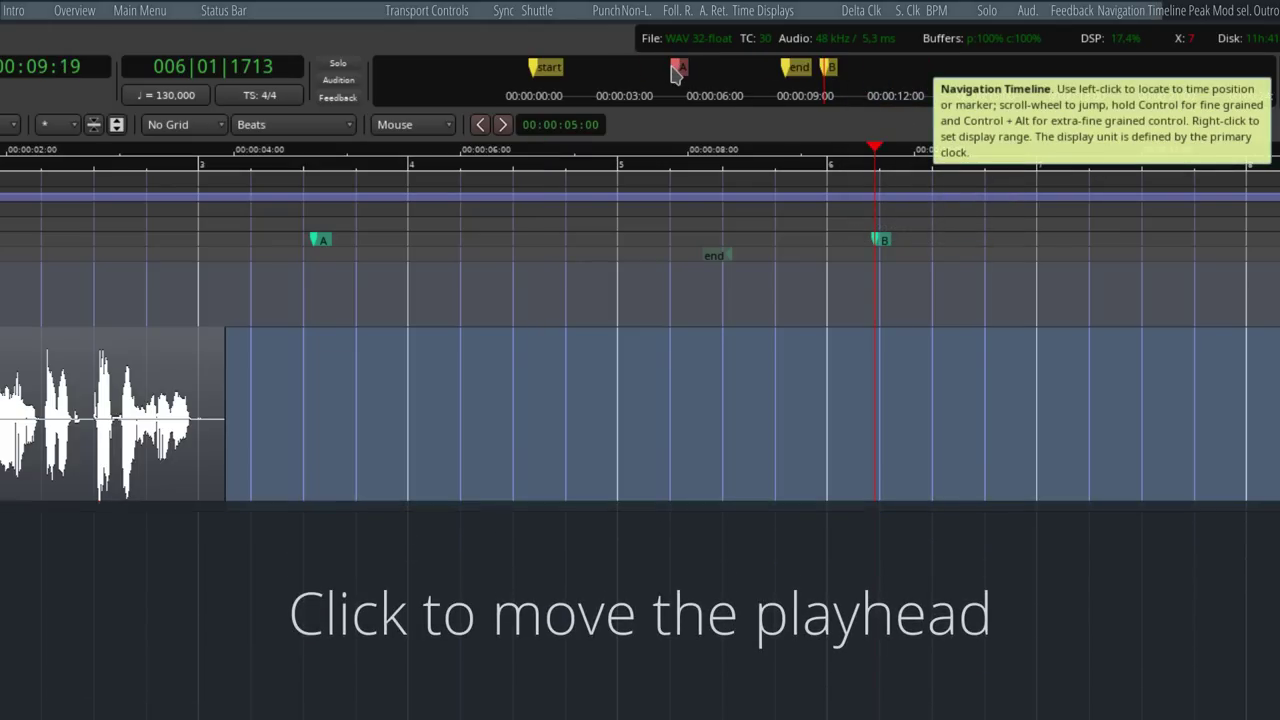
left_click(676, 75)
left_click(766, 78)
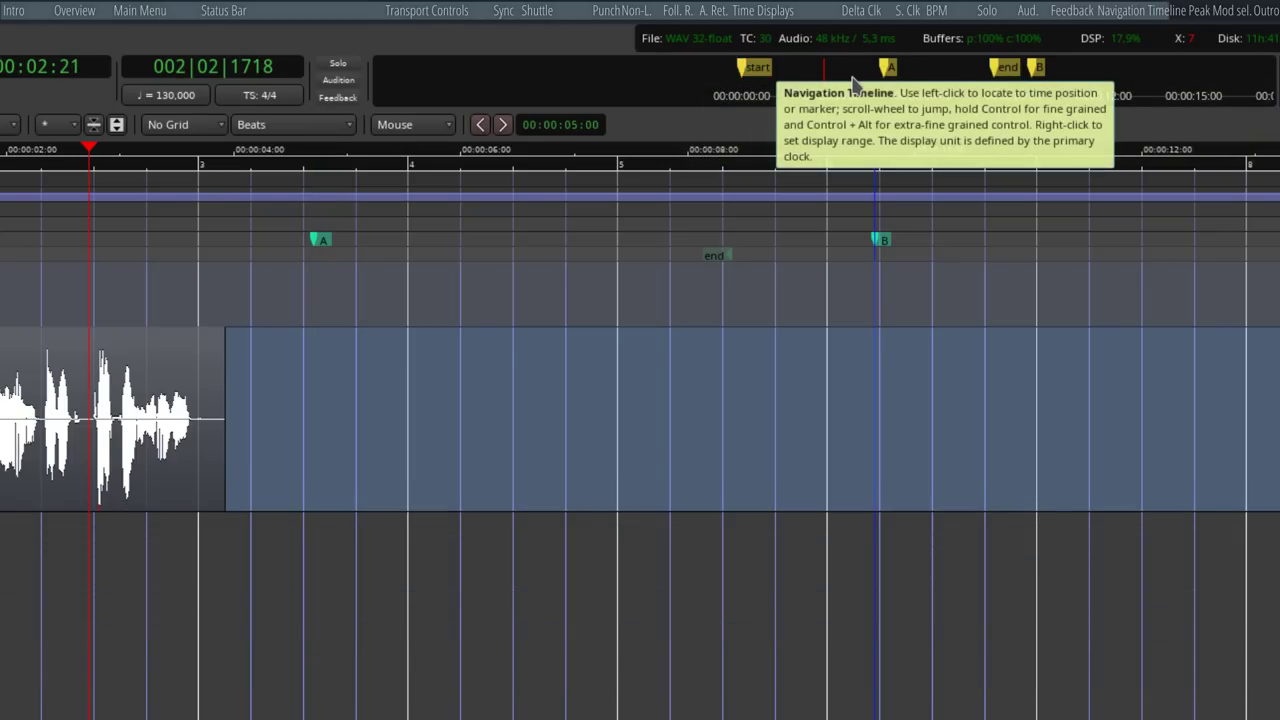
key("space")
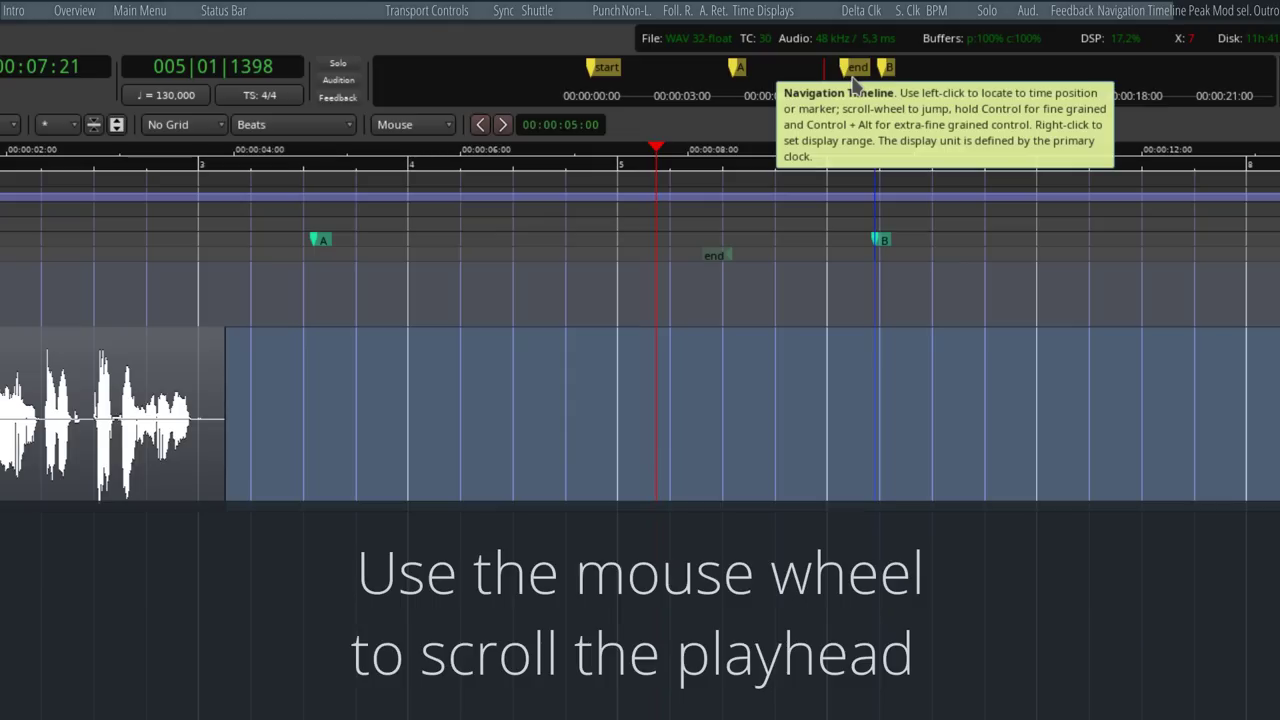
Wheel-scroll over the navigation timeline to jump the playhead, ending near 00:00:07:21.
scroll(853, 82, "down", 2)
scroll(853, 82, "down", 1)
scroll(853, 82, "up", 1)
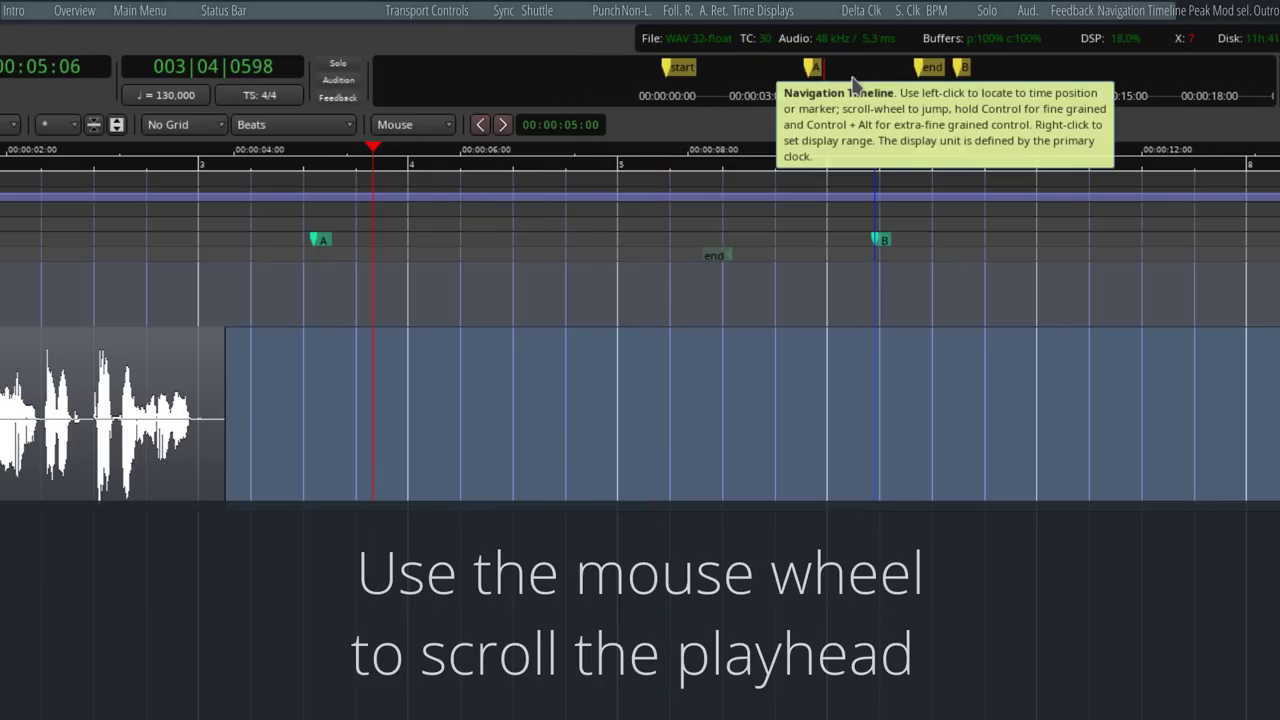
scroll(853, 82, "up", 4)
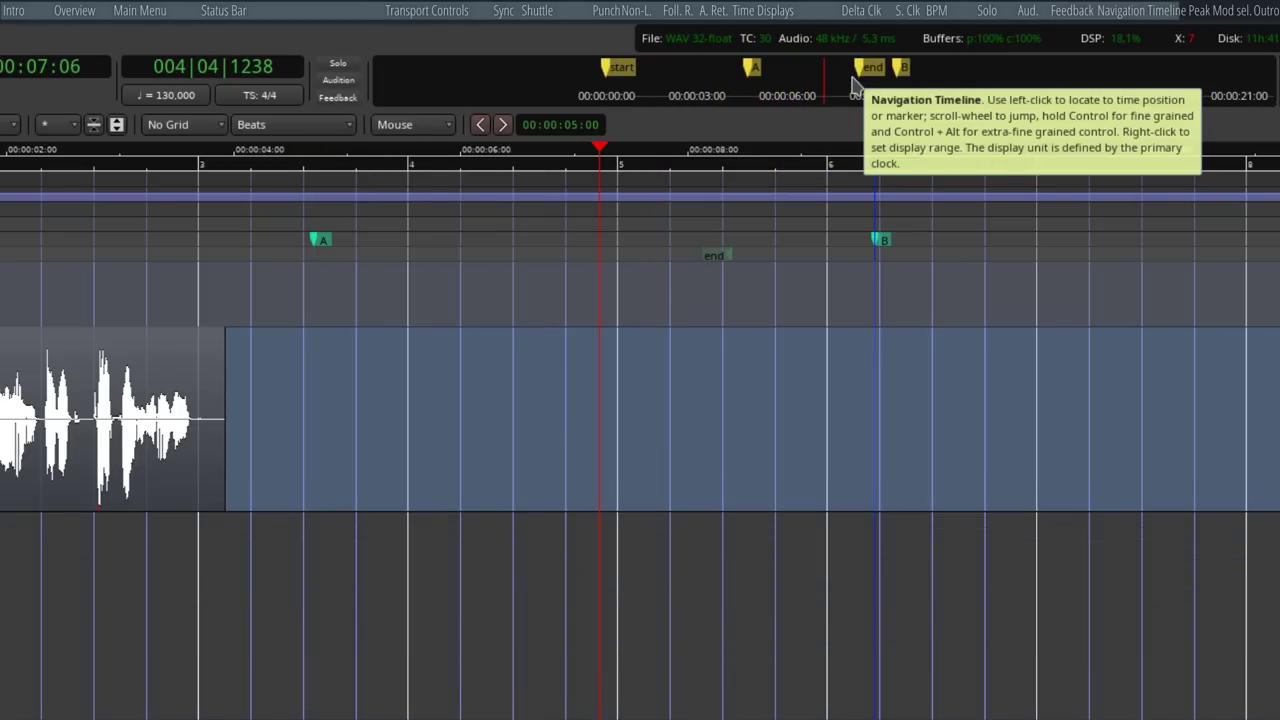
scroll(855, 85, "down", 1)
scroll(853, 82, "down", 1)
scroll(853, 82, "up", 1)
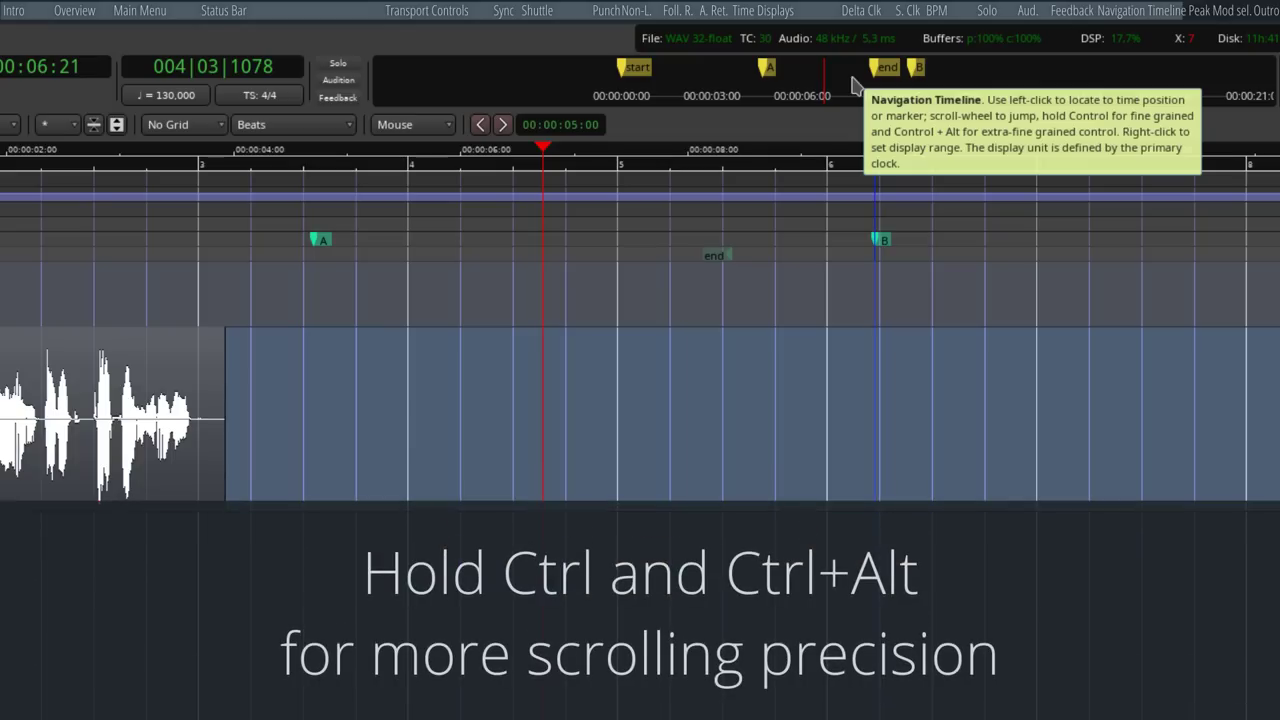
scroll(853, 82, "up", 1)
scroll(853, 82, "down", 1)
scroll(853, 82, "up", 1)
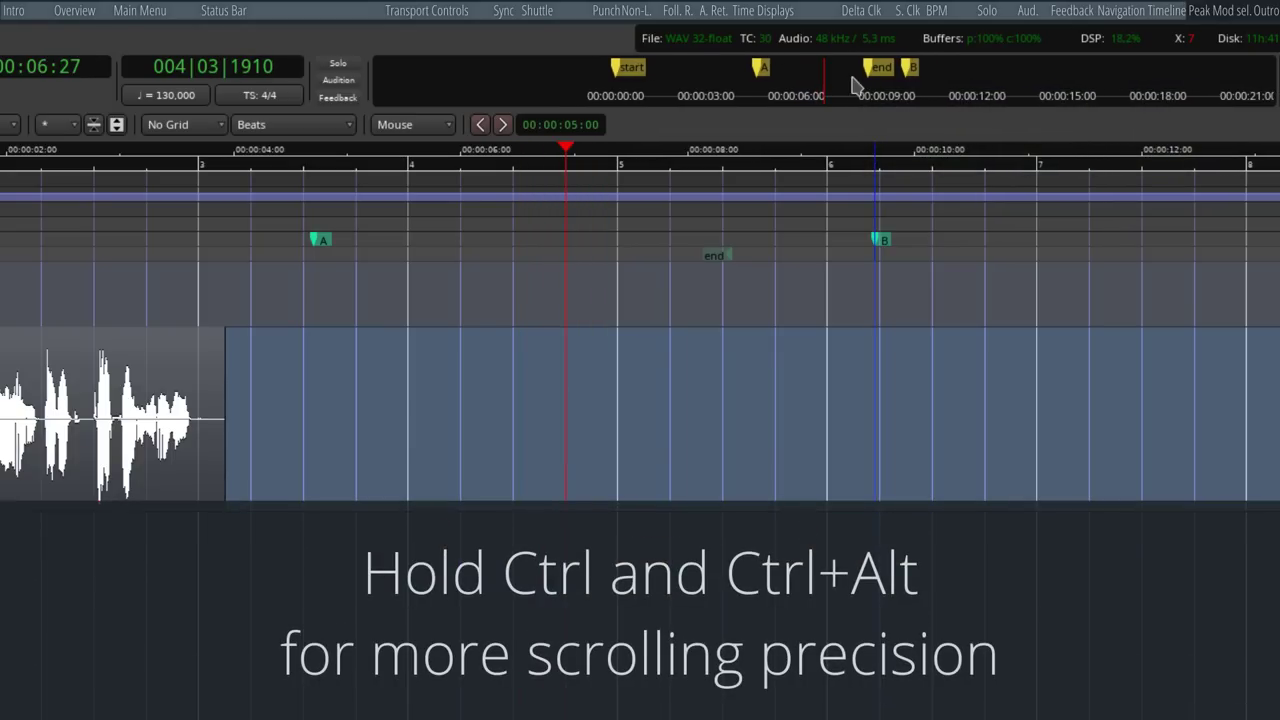
scroll(853, 82, "up", 1)
scroll(853, 82, "down", 1)
scroll(853, 82, "up", 1)
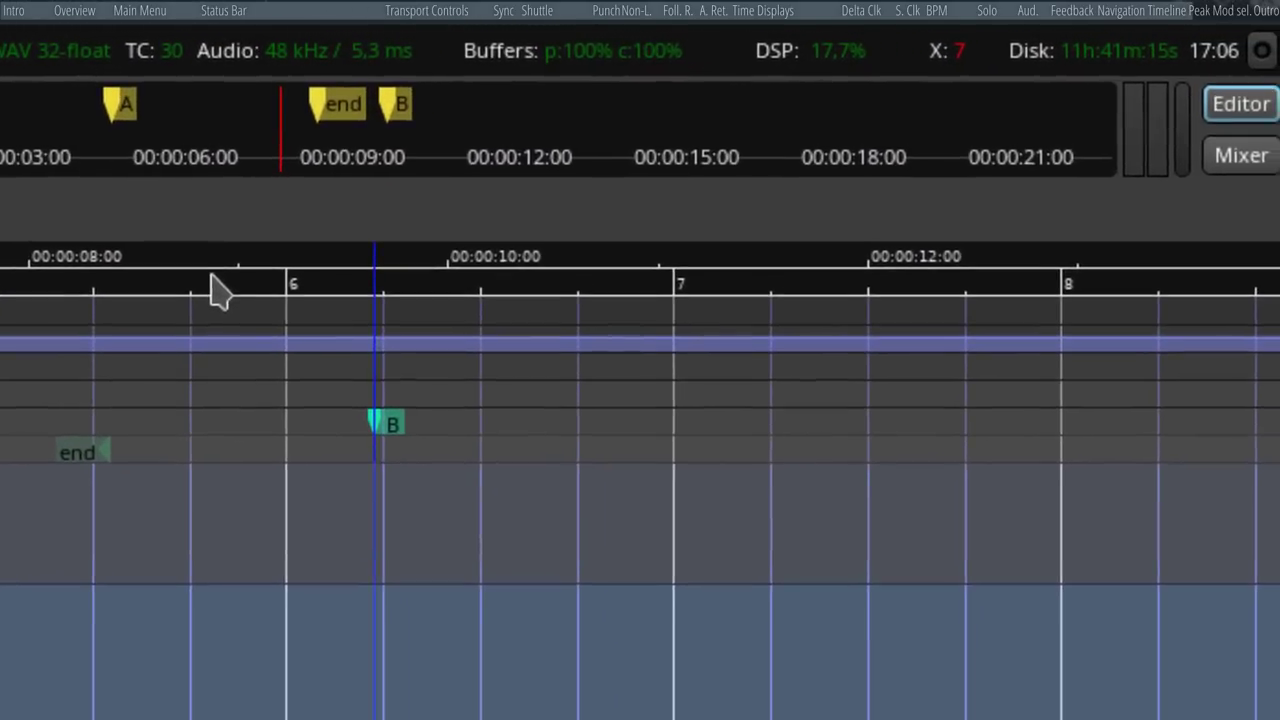
Play the session until the master meter peaks, then reset the red master peak indicator.
key("space")
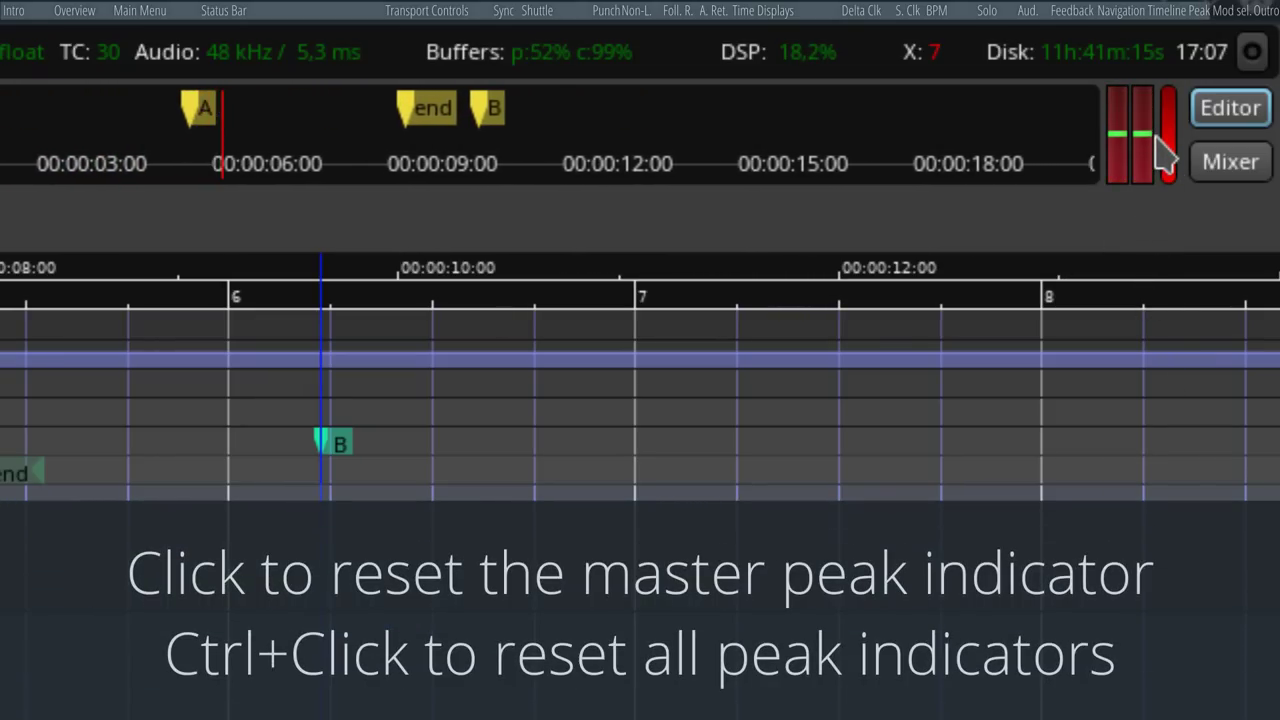
left_click(1168, 157)
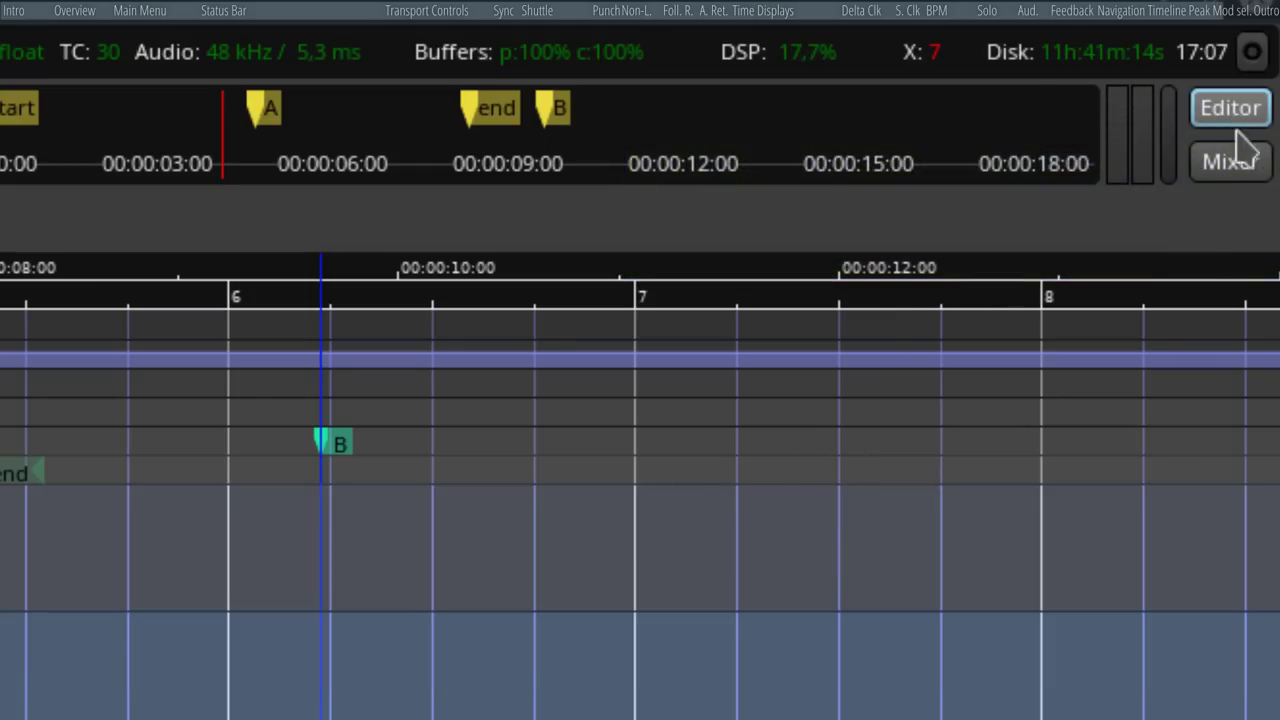
Switch between the Mixer and Editor views, toggling with Alt+M.
left_click(1238, 164)
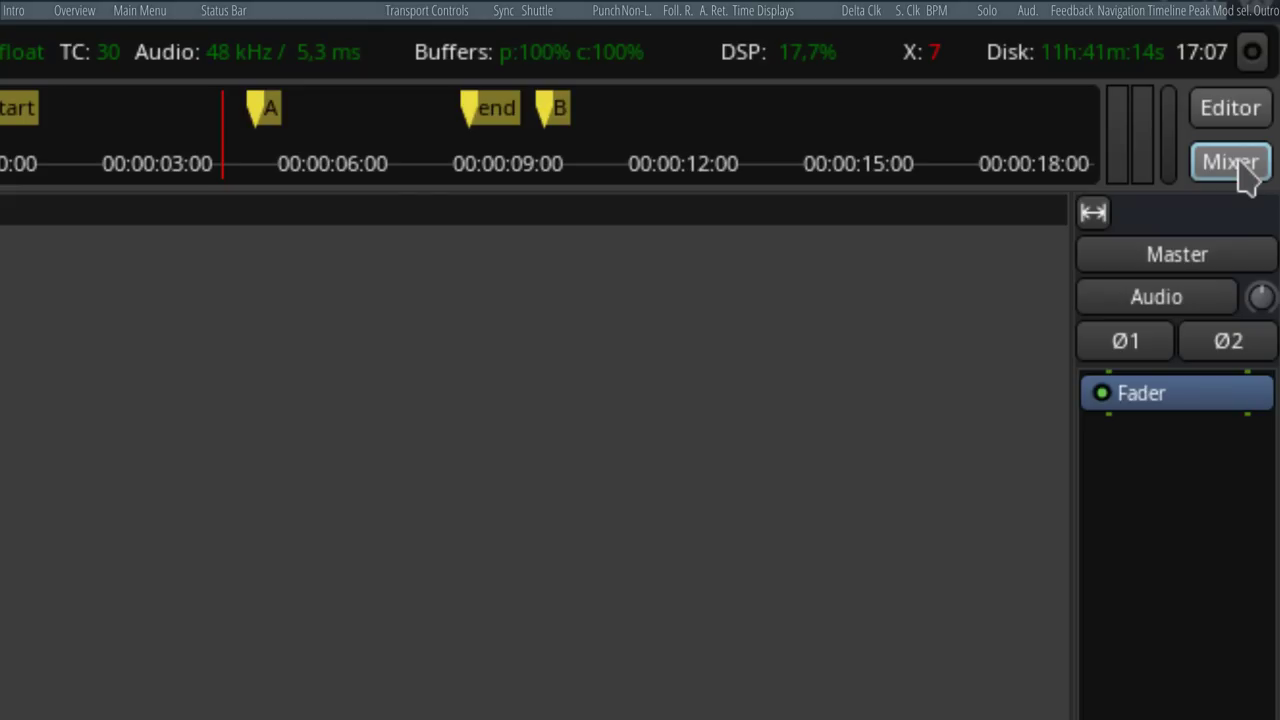
key("alt+m")
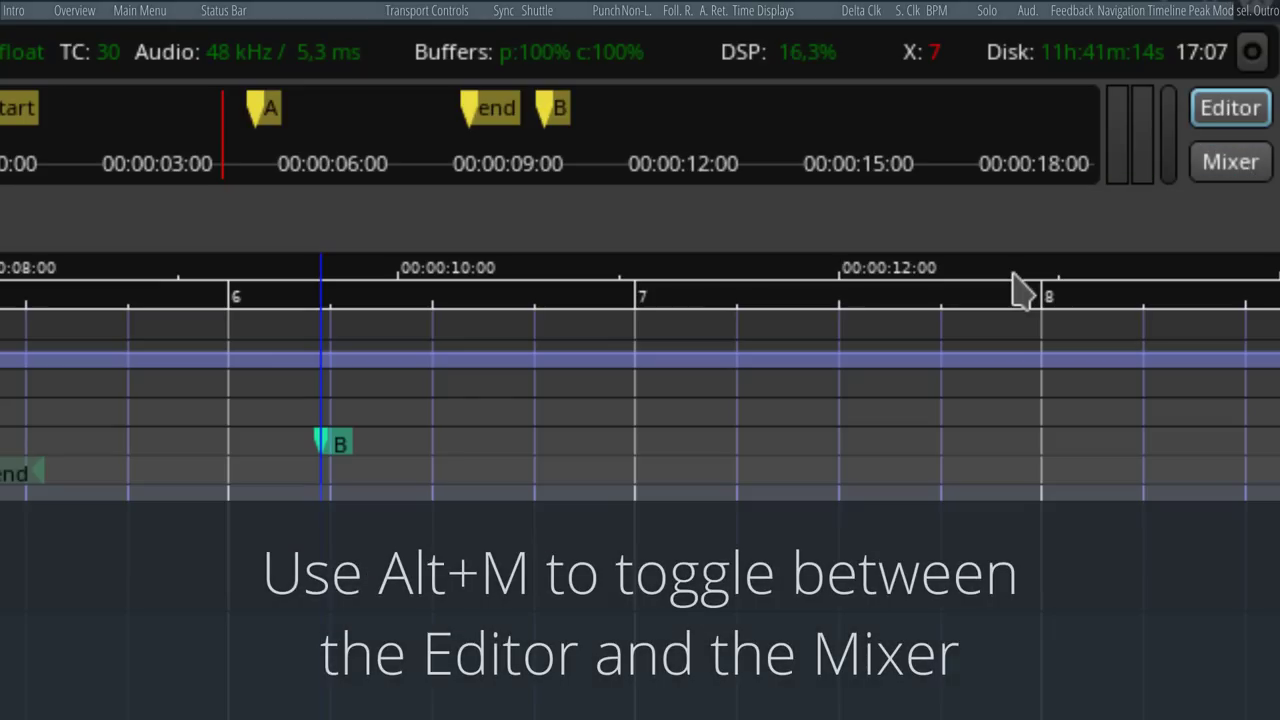
key("alt+m")
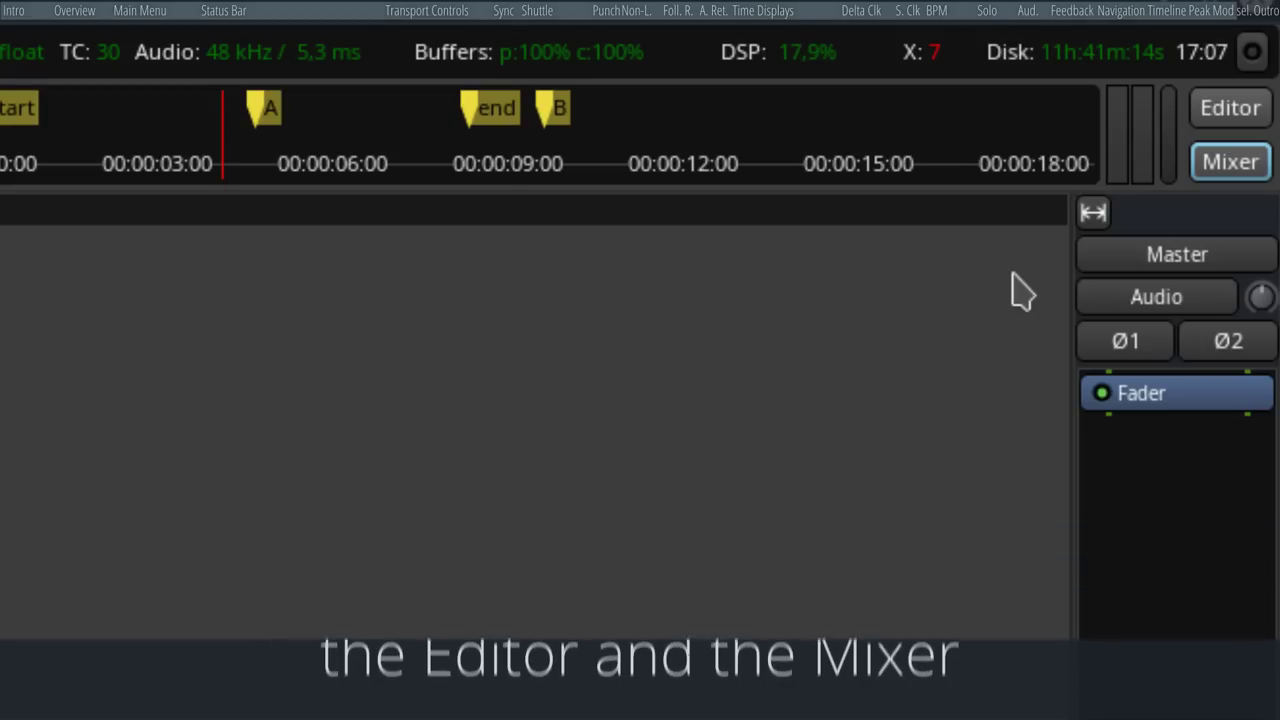
Show the Editor and Mixer window options to reach Detach for the Mixer.
right_click(1232, 113)
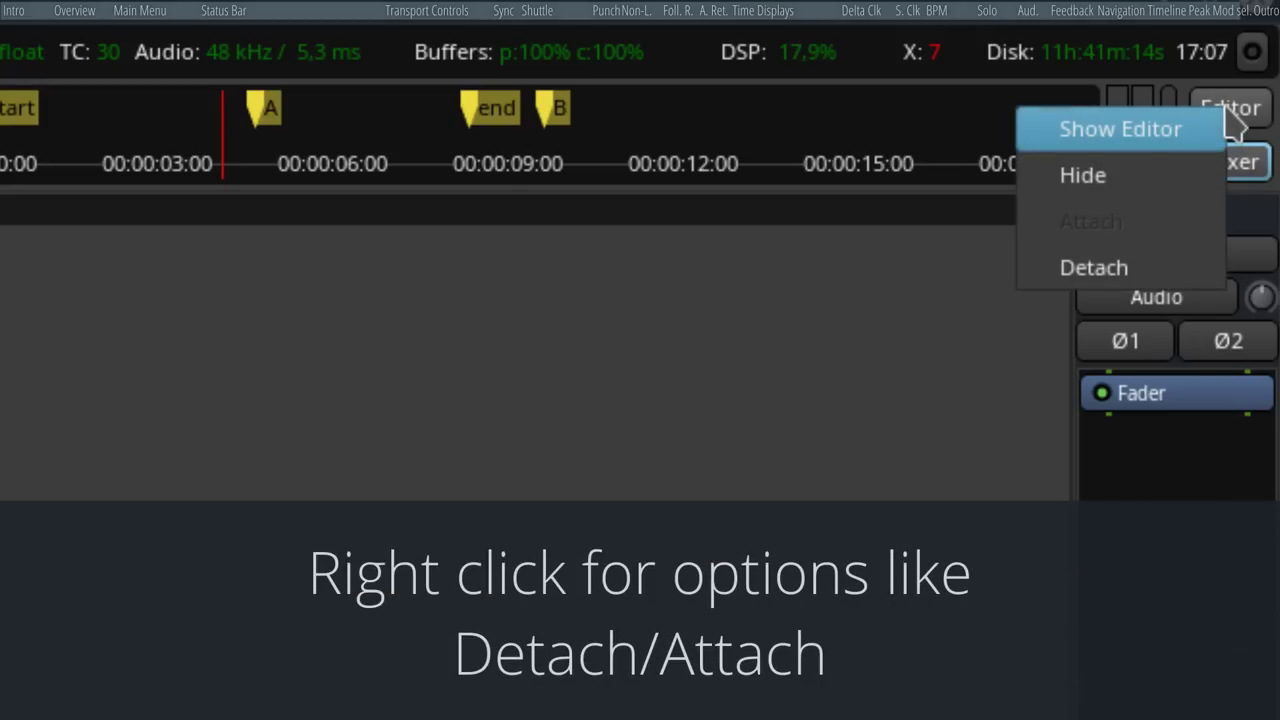
left_click(1235, 120)
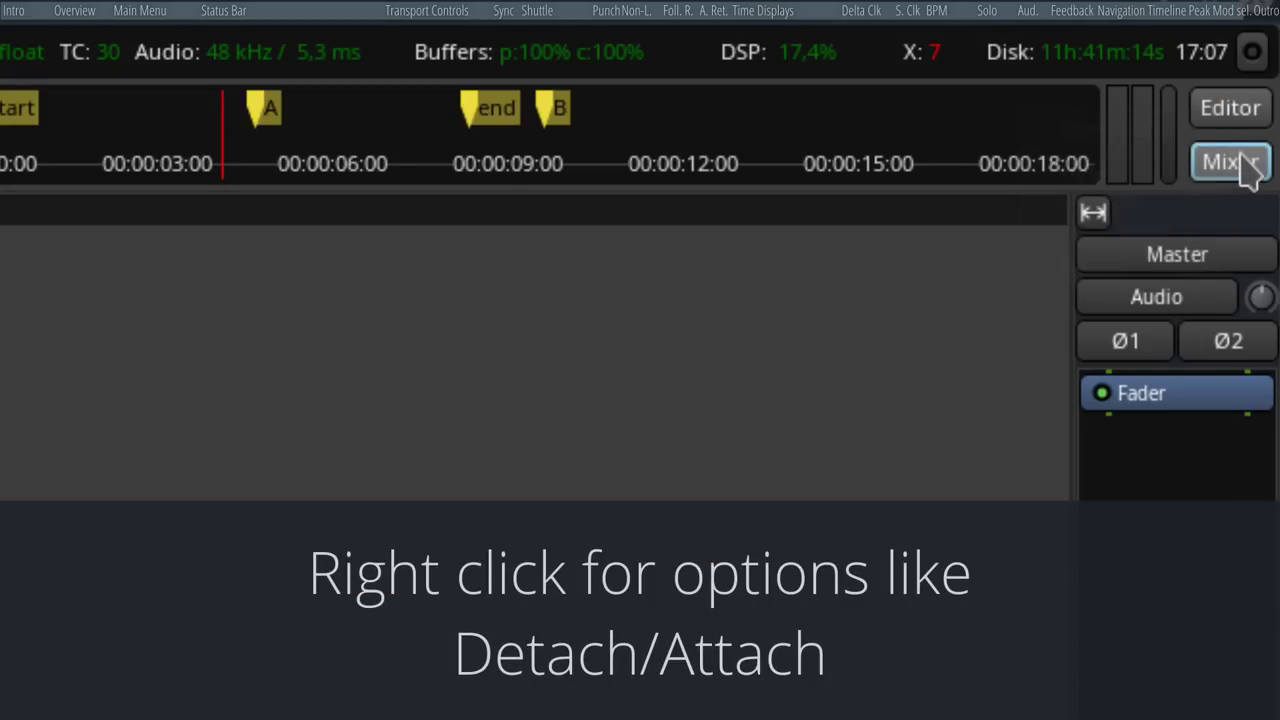
left_click(1237, 118)
right_click(1232, 166)
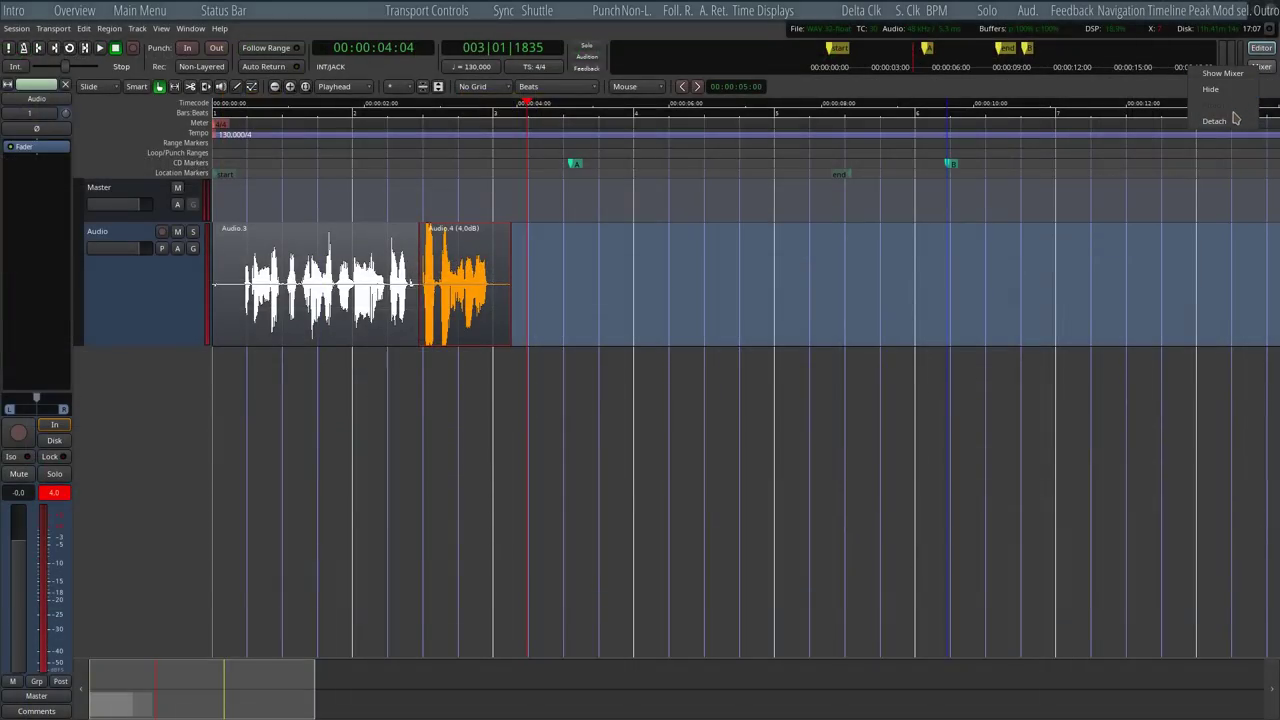